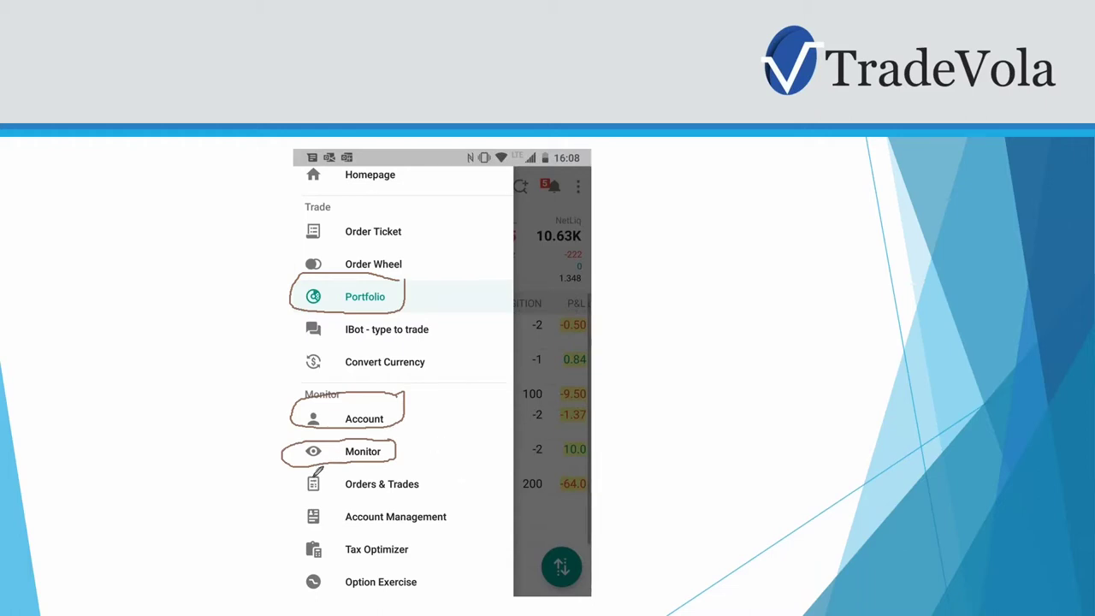
{"action": "mouse_move", "coordinate": [299, 470]}
{"action": "left_mouse_down"}
{"action": "mouse_move", "coordinate": [299, 496]}
{"action": "mouse_move", "coordinate": [426, 492]}
{"action": "mouse_move", "coordinate": [430, 470]}
{"action": "mouse_move", "coordinate": [298, 469]}
{"action": "left_mouse_up"}
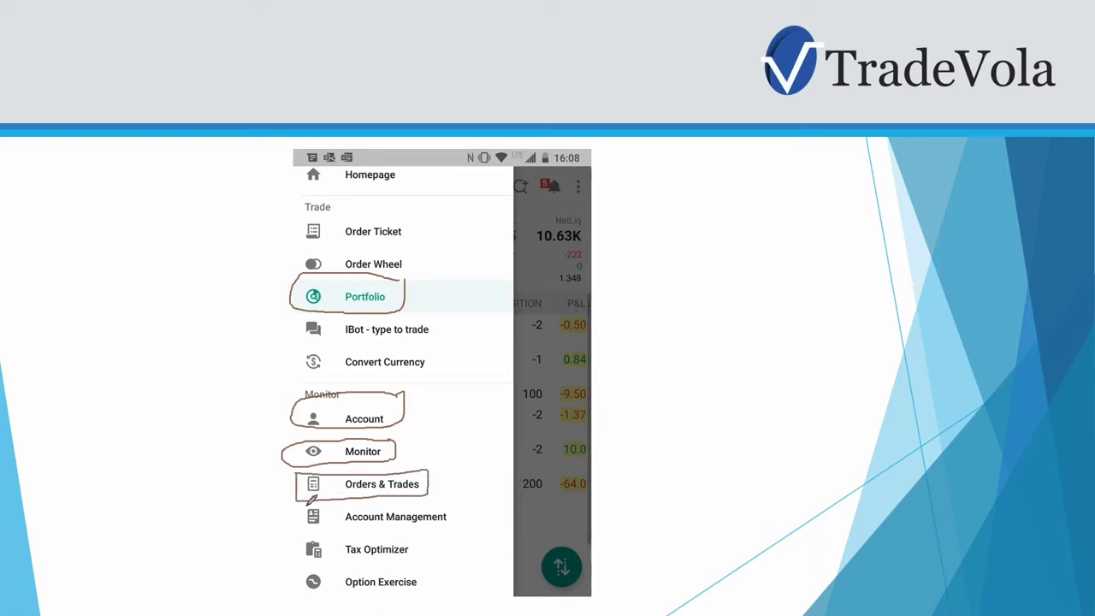
{"action": "mouse_move", "coordinate": [304, 507]}
{"action": "left_mouse_down"}
{"action": "mouse_move", "coordinate": [305, 530]}
{"action": "mouse_move", "coordinate": [451, 525]}
{"action": "mouse_move", "coordinate": [450, 496]}
{"action": "mouse_move", "coordinate": [300, 499]}
{"action": "left_mouse_up"}
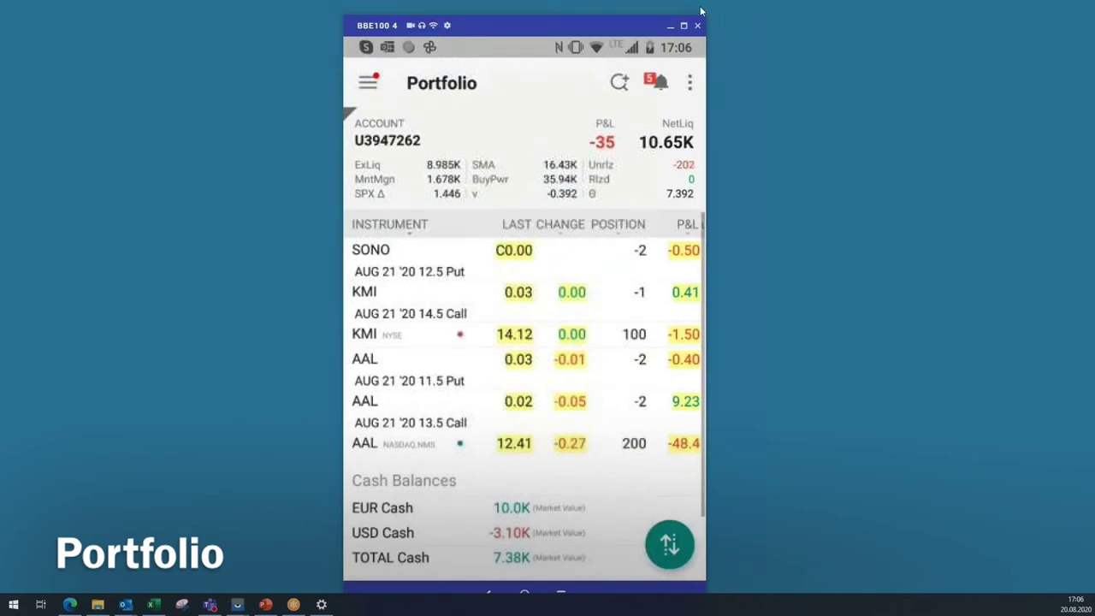
- Mark the P&L, unrealized P&L and NetLiq figures and the instrument list in the portfolio with the drawing pen
{"action": "mouse_move", "coordinate": [600, 115]}
{"action": "left_mouse_down"}
{"action": "mouse_move", "coordinate": [586, 146]}
{"action": "mouse_move", "coordinate": [618, 149]}
{"action": "mouse_move", "coordinate": [628, 127]}
{"action": "mouse_move", "coordinate": [602, 113]}
{"action": "left_mouse_up"}
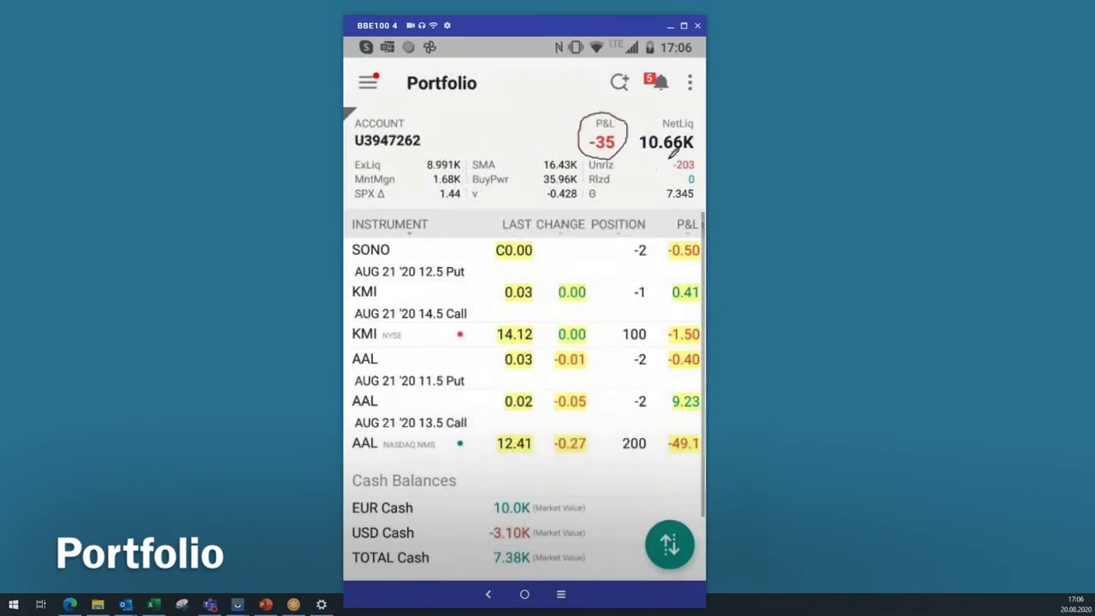
{"action": "mouse_move", "coordinate": [665, 151]}
{"action": "left_mouse_down"}
{"action": "mouse_move", "coordinate": [676, 175]}
{"action": "mouse_move", "coordinate": [705, 168]}
{"action": "mouse_move", "coordinate": [689, 155]}
{"action": "mouse_move", "coordinate": [655, 168]}
{"action": "left_mouse_up"}
{"action": "left_click_drag", "start_coordinate": [638, 109], "coordinate": [638, 152]}
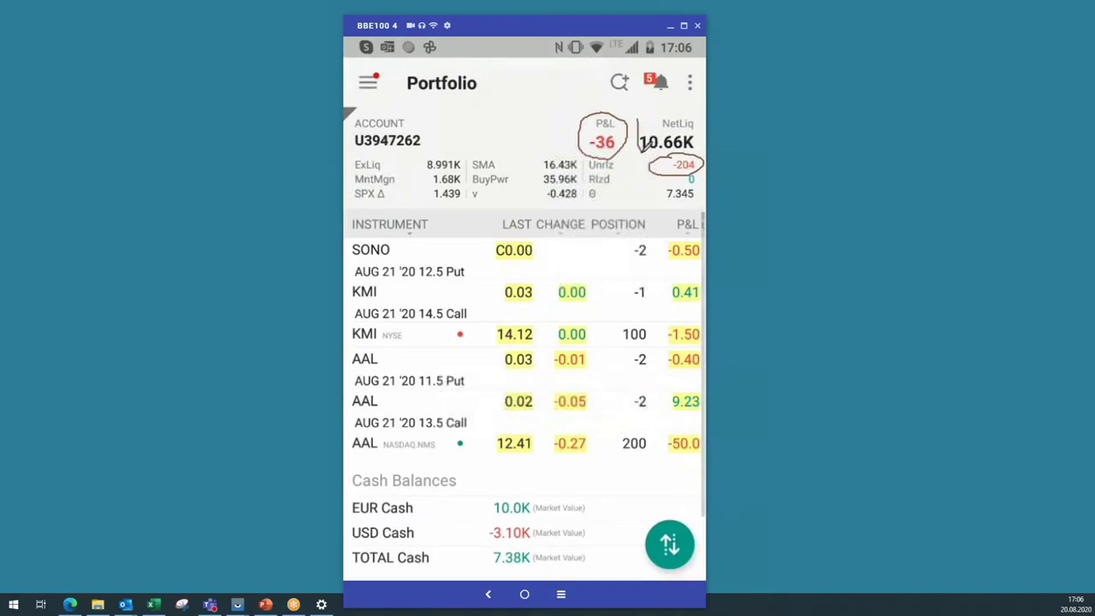
{"action": "mouse_move", "coordinate": [707, 145]}
{"action": "left_mouse_down"}
{"action": "mouse_move", "coordinate": [700, 120]}
{"action": "mouse_move", "coordinate": [640, 115]}
{"action": "left_mouse_up"}
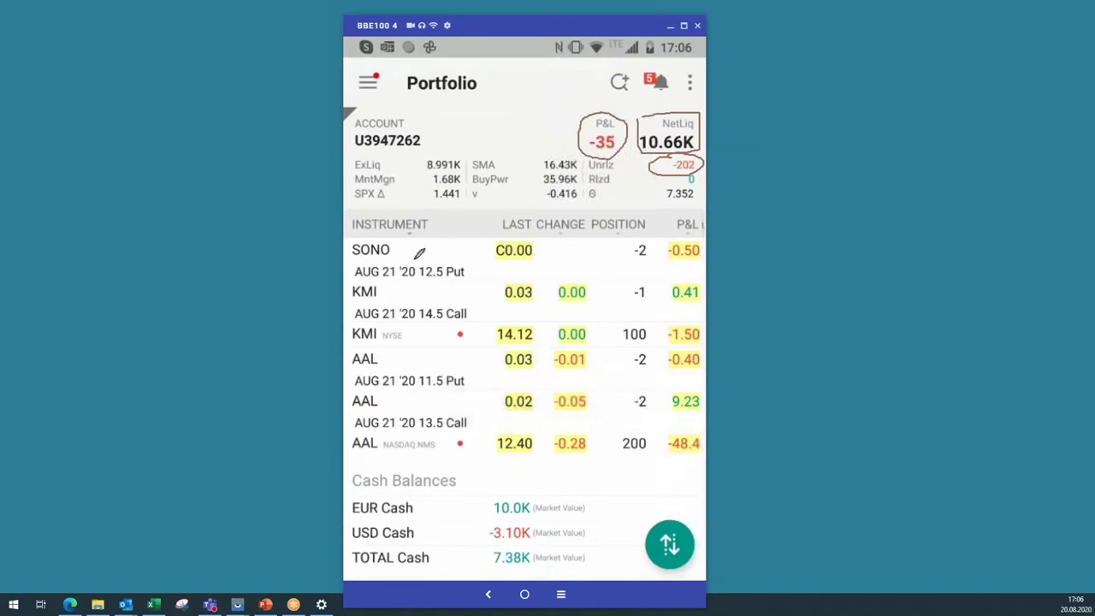
{"action": "mouse_move", "coordinate": [351, 243]}
{"action": "left_mouse_down"}
{"action": "mouse_move", "coordinate": [351, 444]}
{"action": "mouse_move", "coordinate": [460, 448]}
{"action": "mouse_move", "coordinate": [480, 432]}
{"action": "mouse_move", "coordinate": [476, 240]}
{"action": "mouse_move", "coordinate": [347, 239]}
{"action": "left_mouse_up"}
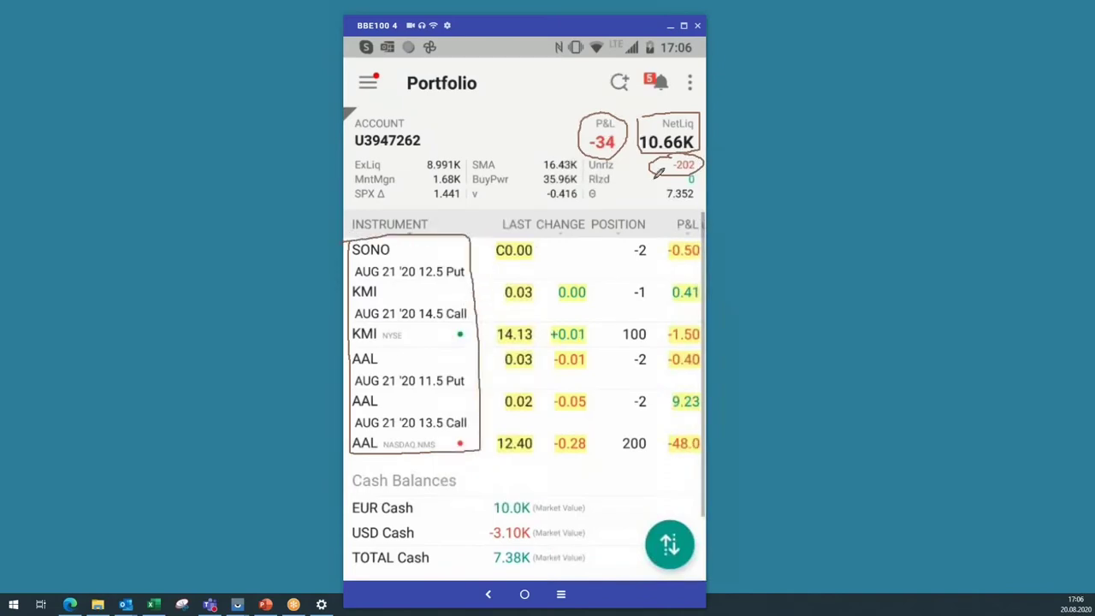
- View the portfolio options, clear the pen marks by leaving drawing mode, and close the options
{"action": "scroll", "coordinate": [576, 333], "scroll_direction": "right", "scroll_amount": 2}
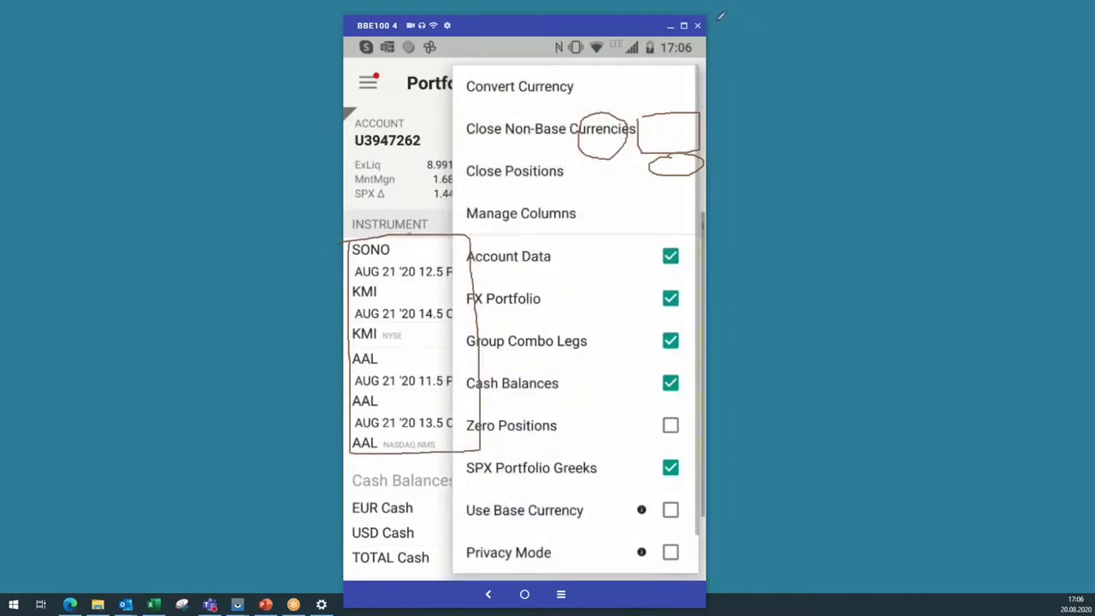
{"action": "left_click", "coordinate": [739, 77]}
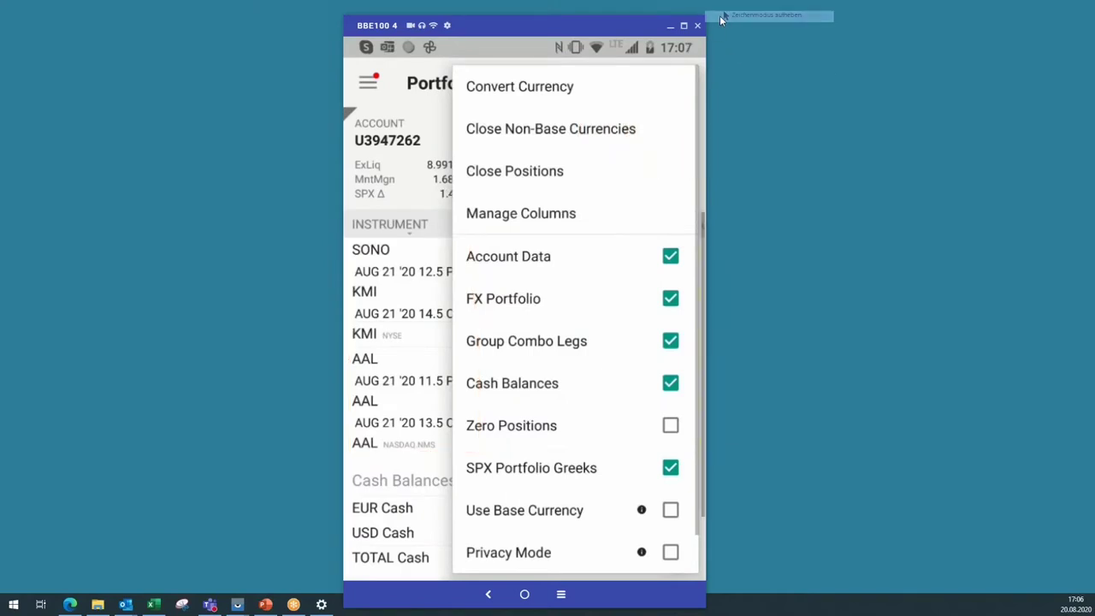
{"action": "key", "text": "Escape"}
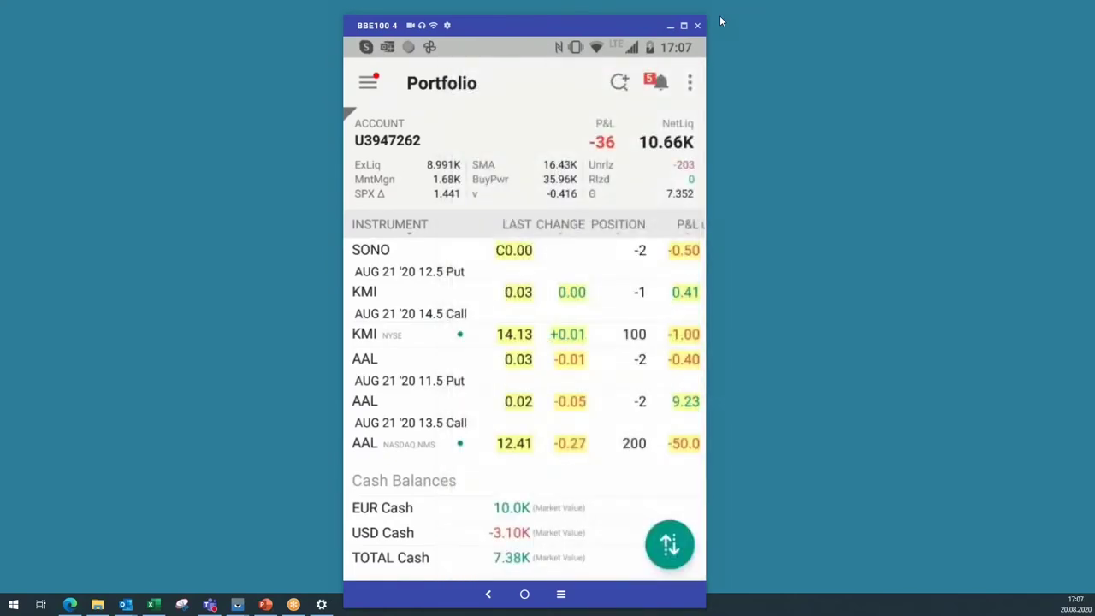
- Open Manage Columns for the portfolio and mark the area at the Daily P&L entry with the drawing pen
{"action": "left_click", "coordinate": [692, 81]}
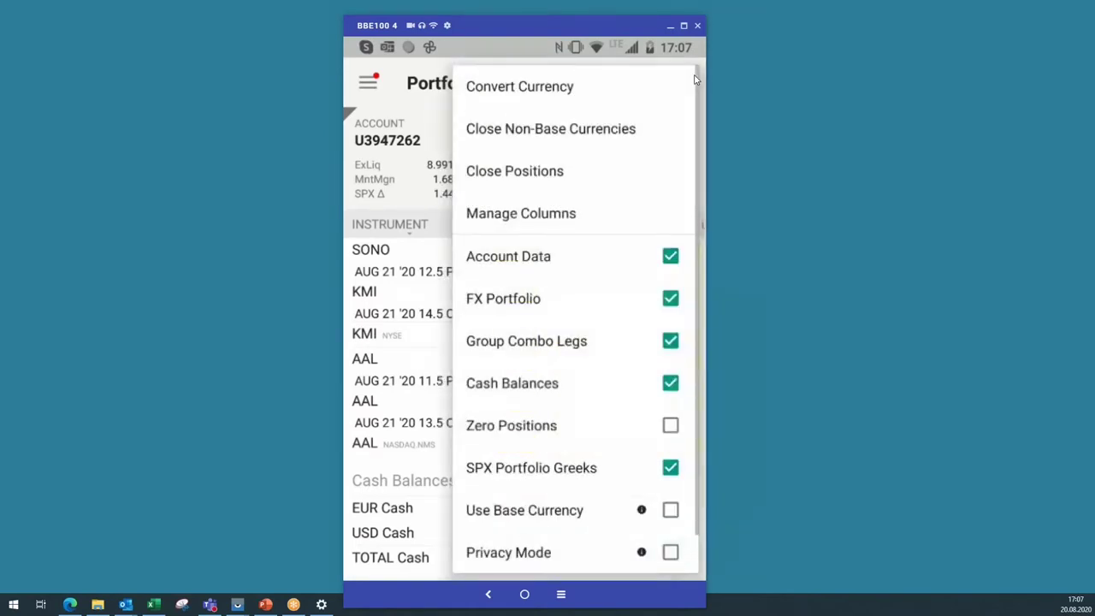
{"action": "left_click", "coordinate": [521, 213]}
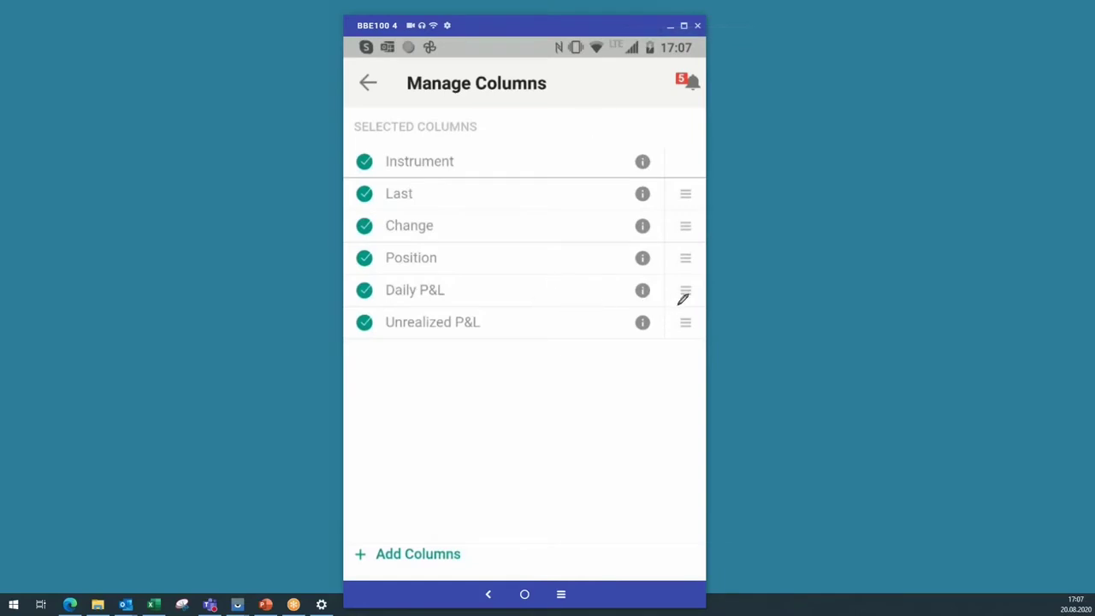
{"action": "left_click_drag", "start_coordinate": [678, 306], "coordinate": [544, 307]}
- Circle the KMI stock position in the portfolio, review the portfolio display options, and clear the pen mark
{"action": "mouse_move", "coordinate": [460, 293]}
{"action": "left_mouse_down"}
{"action": "mouse_move", "coordinate": [377, 300]}
{"action": "mouse_move", "coordinate": [357, 336]}
{"action": "mouse_move", "coordinate": [699, 338]}
{"action": "mouse_move", "coordinate": [700, 308]}
{"action": "mouse_move", "coordinate": [674, 301]}
{"action": "left_mouse_up"}
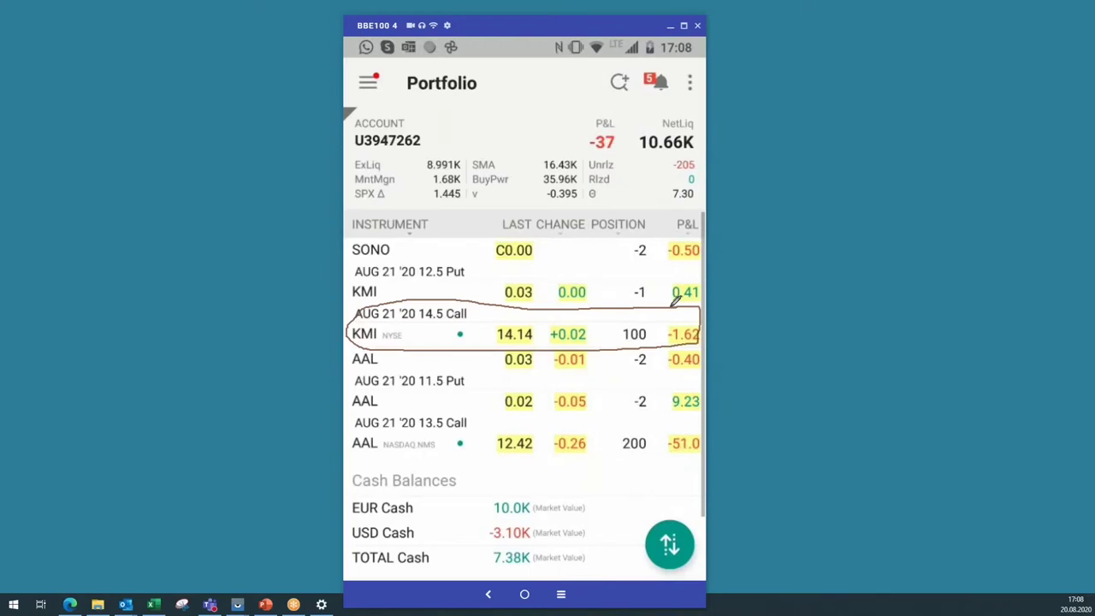
{"action": "key", "text": "Menu"}
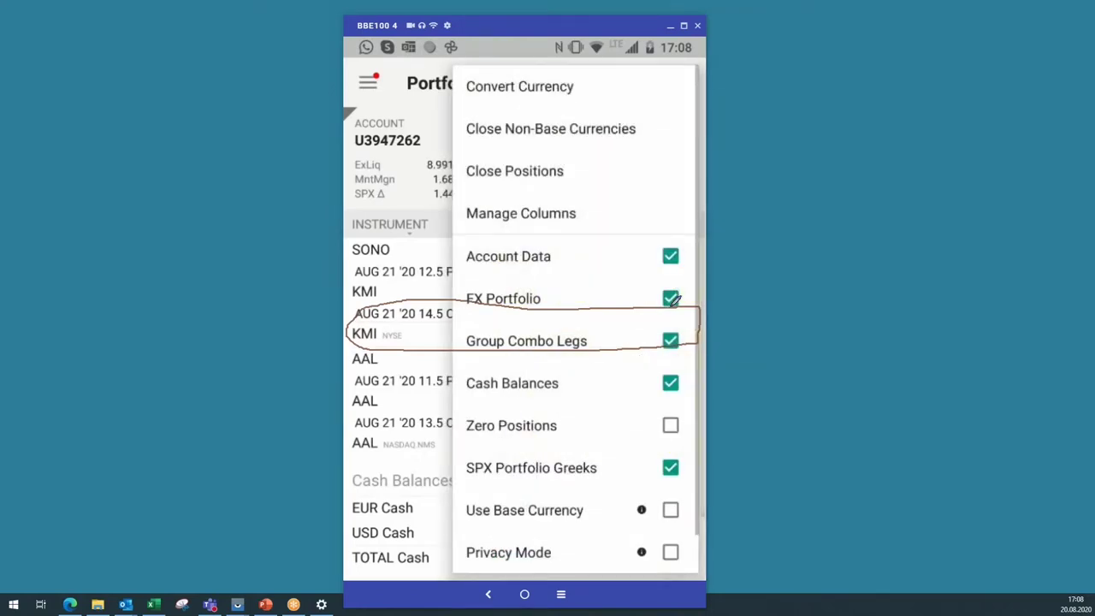
{"action": "scroll", "coordinate": [675, 299], "scroll_direction": "down", "scroll_amount": 1}
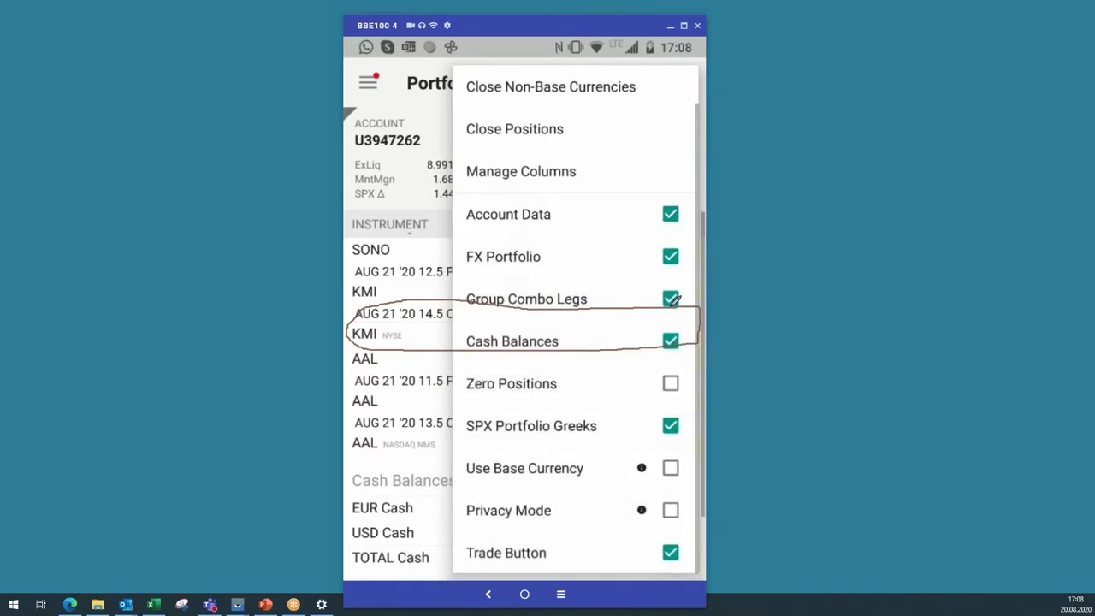
{"action": "scroll", "coordinate": [674, 299], "scroll_direction": "up", "scroll_amount": 1}
{"action": "key", "text": "Return"}
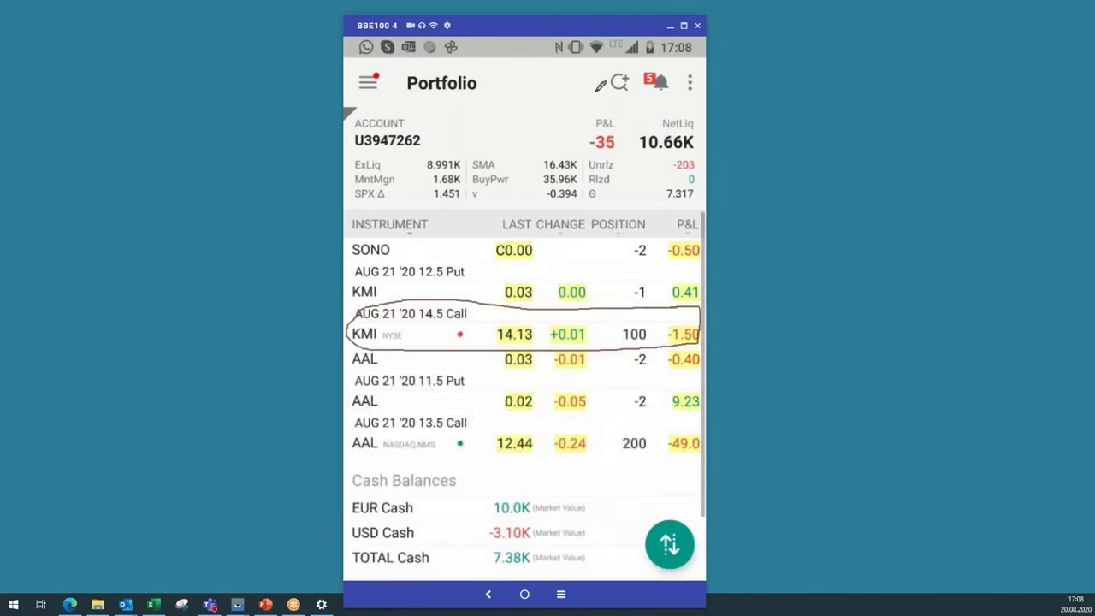
{"action": "left_click", "coordinate": [736, 75]}
{"action": "key", "text": "Escape"}
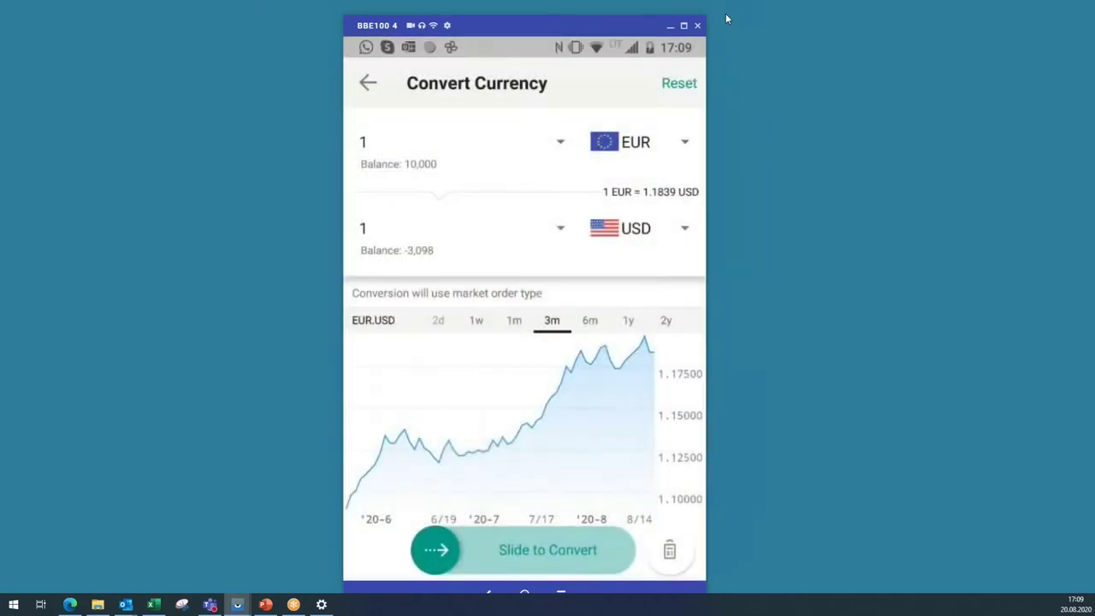
- Enter 1000 EUR as the amount to convert into USD
{"action": "type", "text": "1000"}
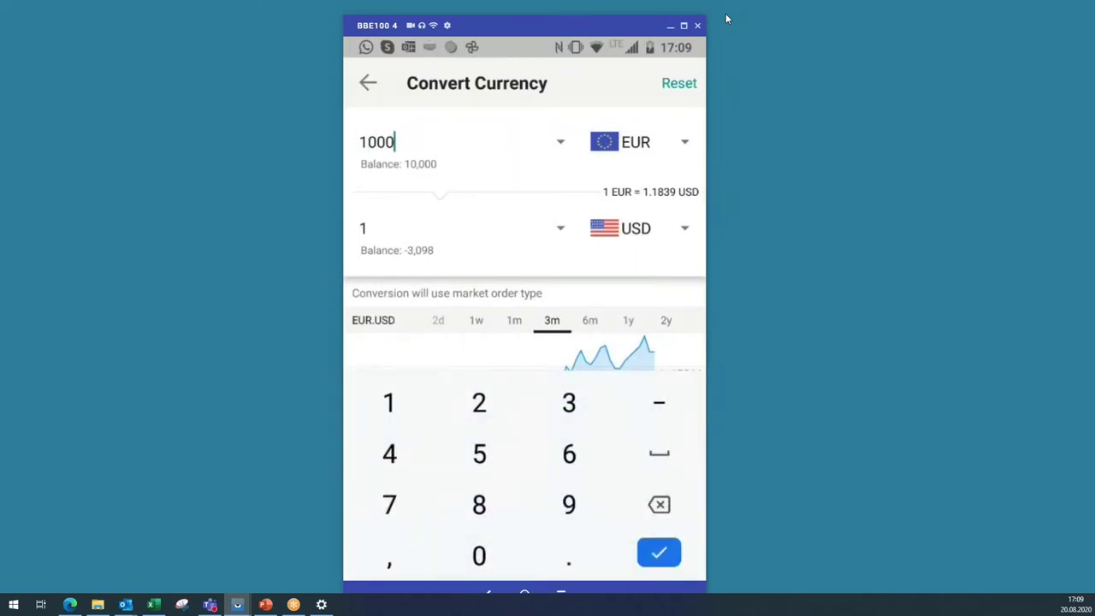
{"action": "key", "text": "Tab"}
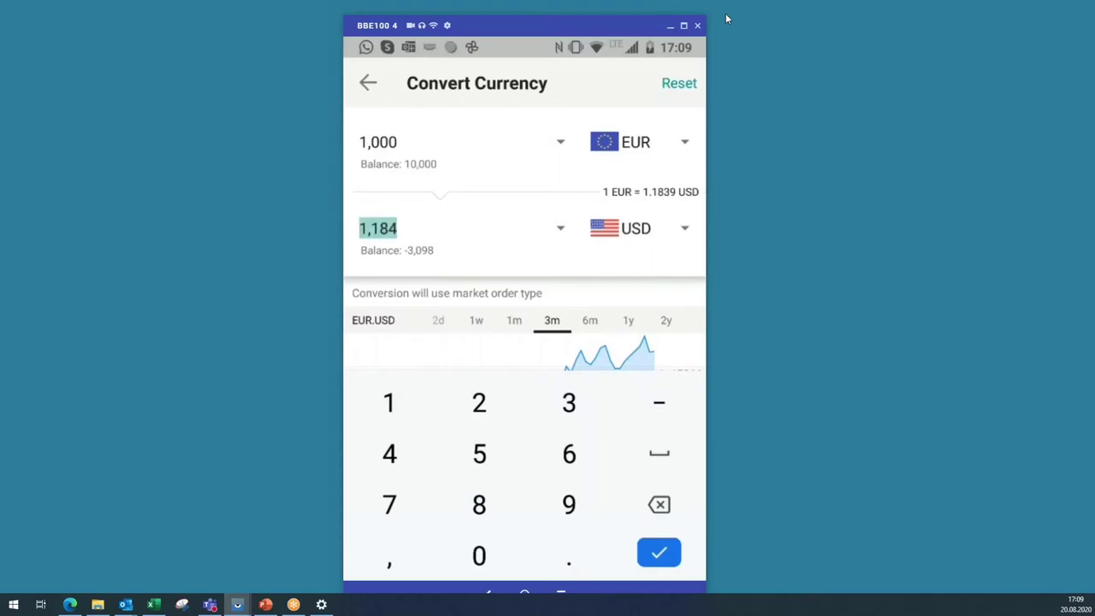
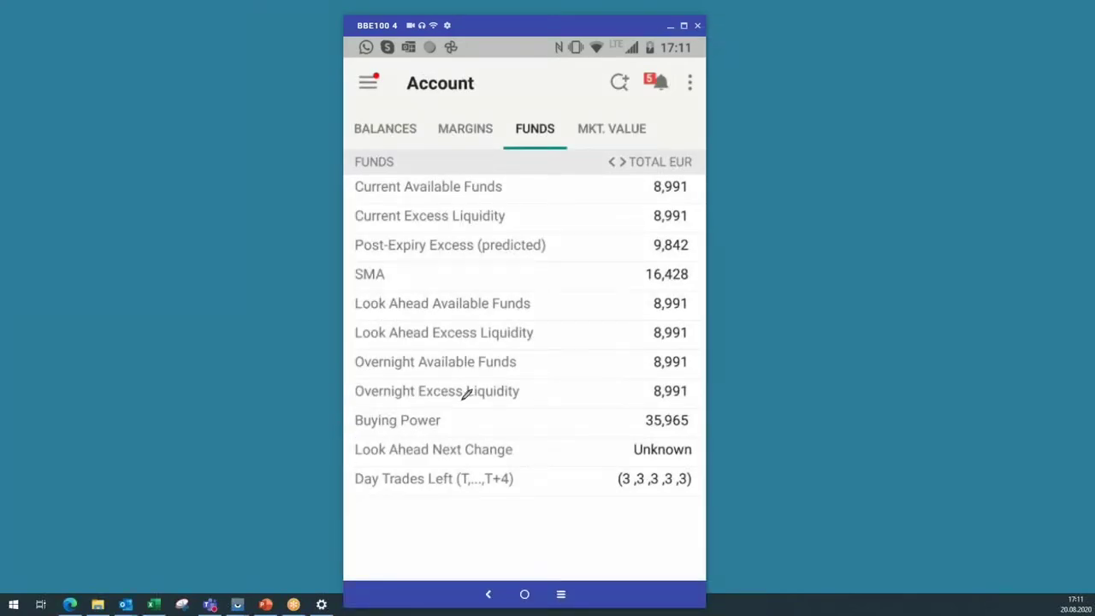
- Mark the Buying Power row and the Account heading on the funds page with the pen, and erase the marks
{"action": "mouse_move", "coordinate": [685, 406]}
{"action": "left_mouse_down"}
{"action": "mouse_move", "coordinate": [363, 407]}
{"action": "mouse_move", "coordinate": [349, 425]}
{"action": "mouse_move", "coordinate": [689, 428]}
{"action": "mouse_move", "coordinate": [691, 404]}
{"action": "left_mouse_up"}
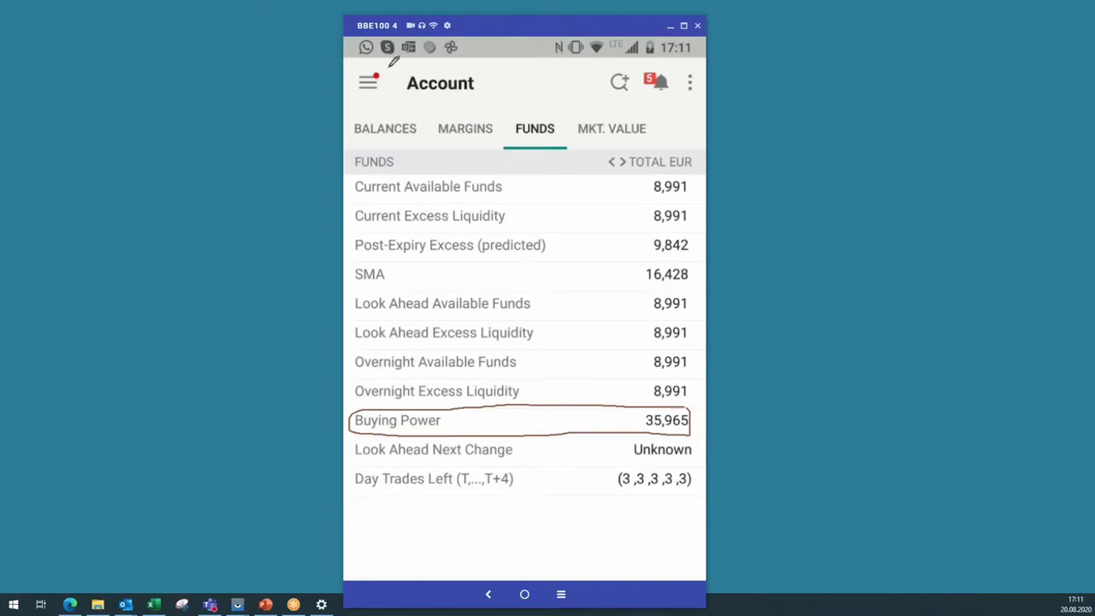
{"action": "mouse_move", "coordinate": [405, 69]}
{"action": "left_mouse_down"}
{"action": "mouse_move", "coordinate": [407, 104]}
{"action": "mouse_move", "coordinate": [481, 93]}
{"action": "mouse_move", "coordinate": [481, 58]}
{"action": "mouse_move", "coordinate": [406, 60]}
{"action": "left_mouse_up"}
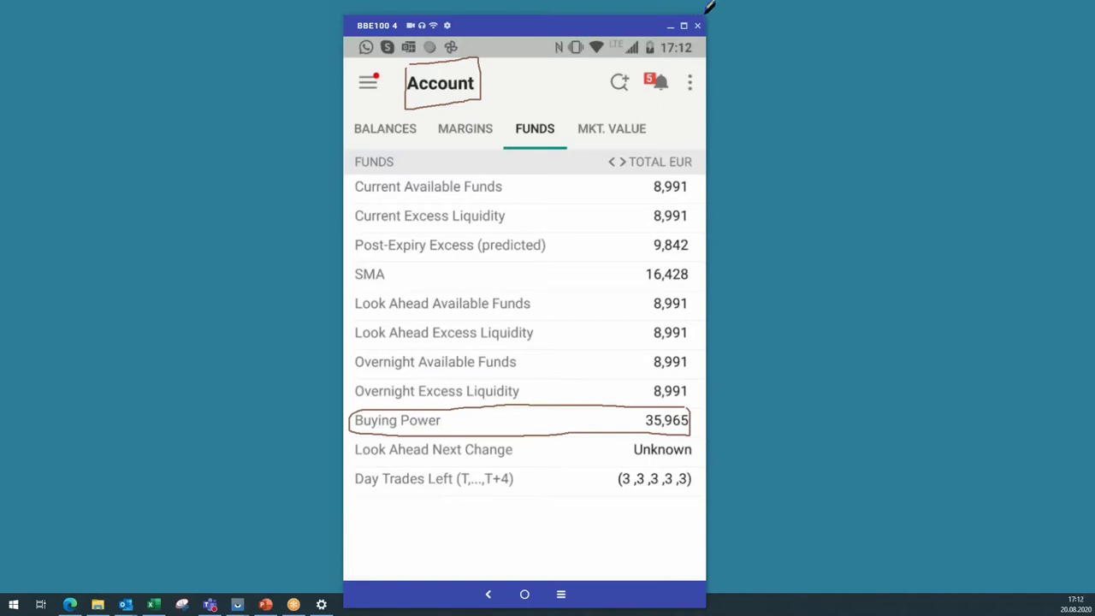
{"action": "key", "text": "e"}
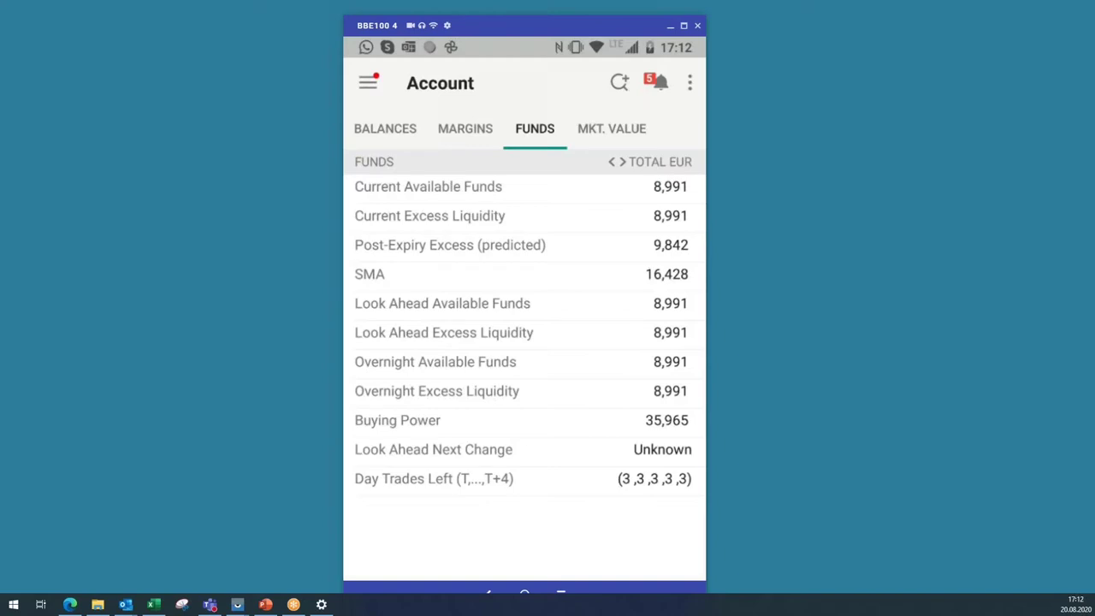
- Switch from the account page to the Monitor section
{"action": "left_click", "coordinate": [366, 82]}
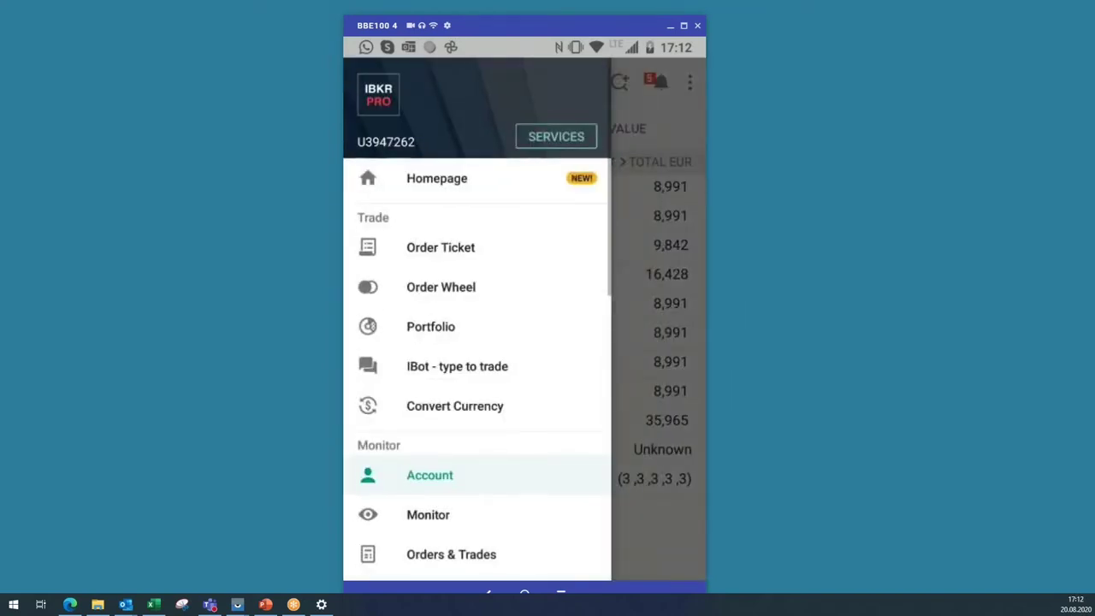
{"action": "scroll", "coordinate": [478, 316], "scroll_direction": "down", "scroll_amount": 2}
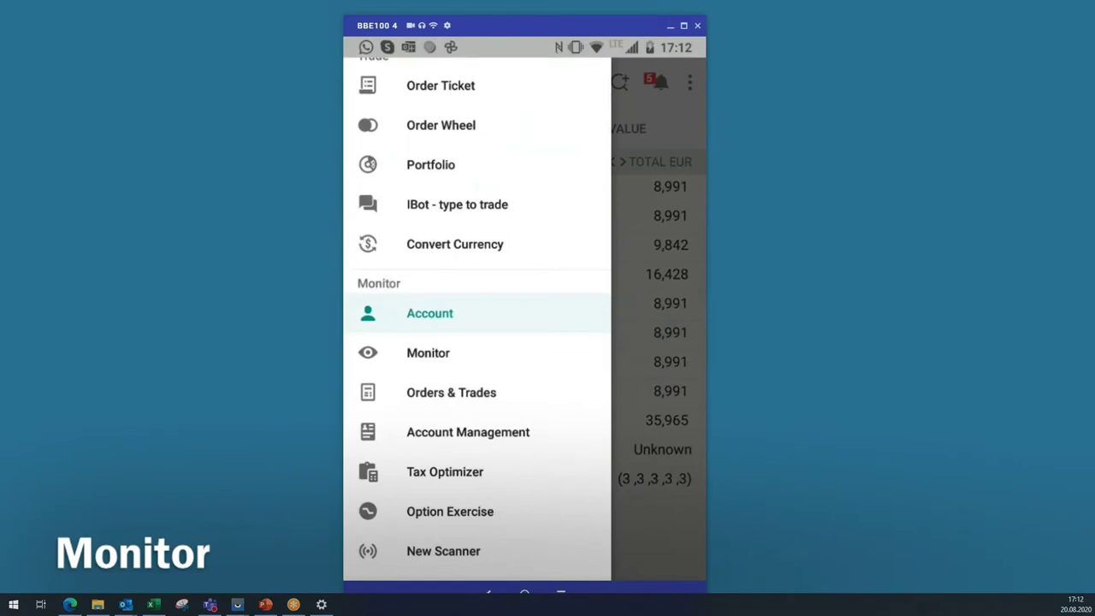
{"action": "scroll", "coordinate": [477, 316], "scroll_direction": "down", "scroll_amount": 2}
{"action": "left_click", "coordinate": [428, 214]}
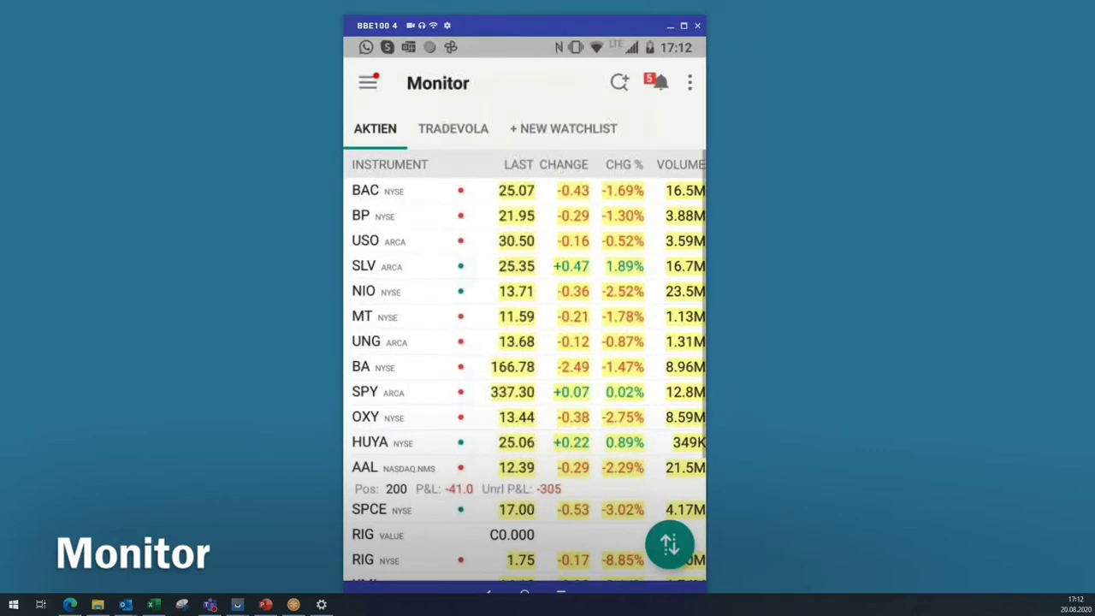
- View the TRADEVOLA and AKTIEN watchlists, and look at the New Watchlist naming dialog without creating one
{"action": "left_click", "coordinate": [453, 128]}
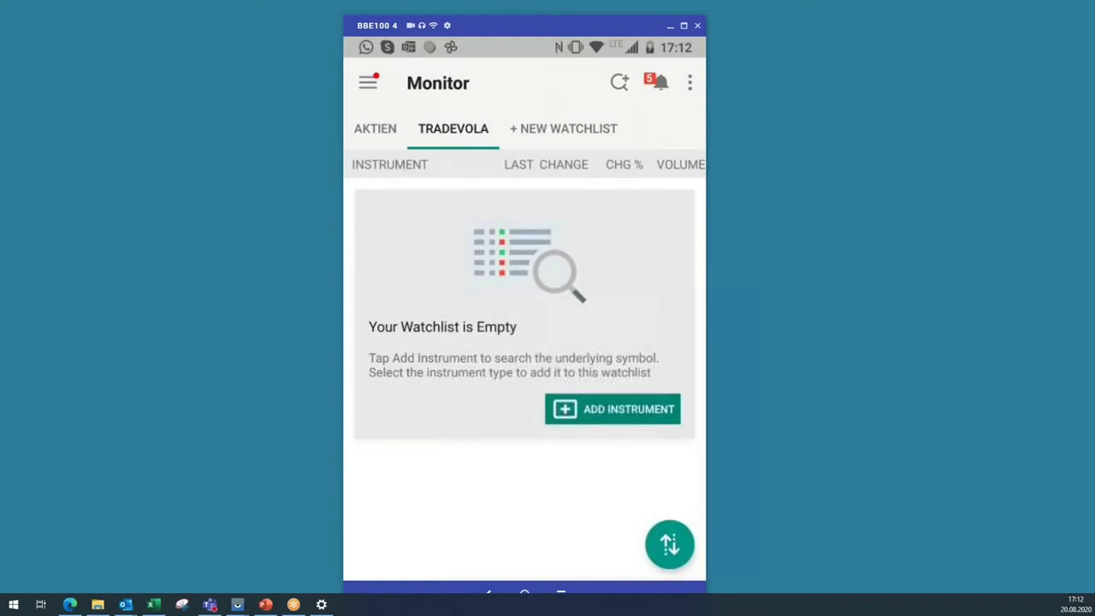
{"action": "left_click", "coordinate": [375, 128]}
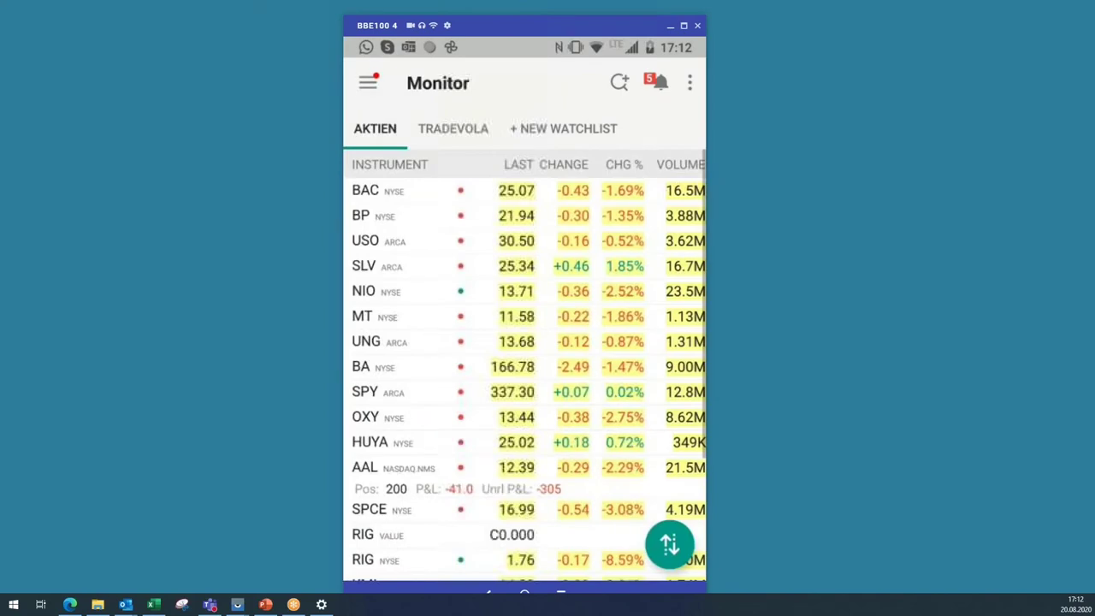
{"action": "left_click", "coordinate": [562, 129]}
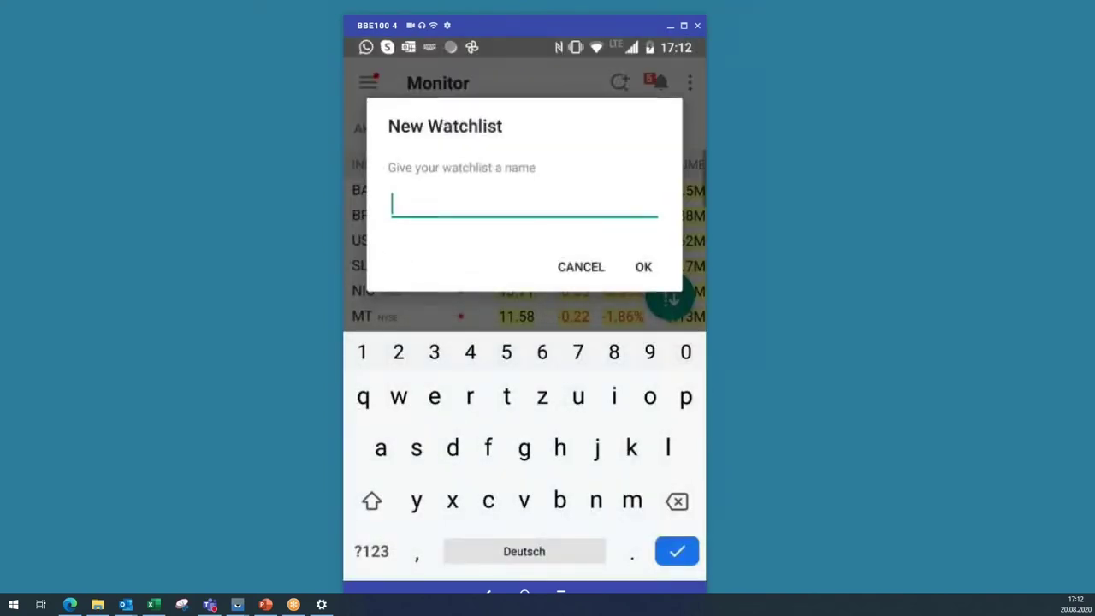
{"action": "key", "text": "Escape"}
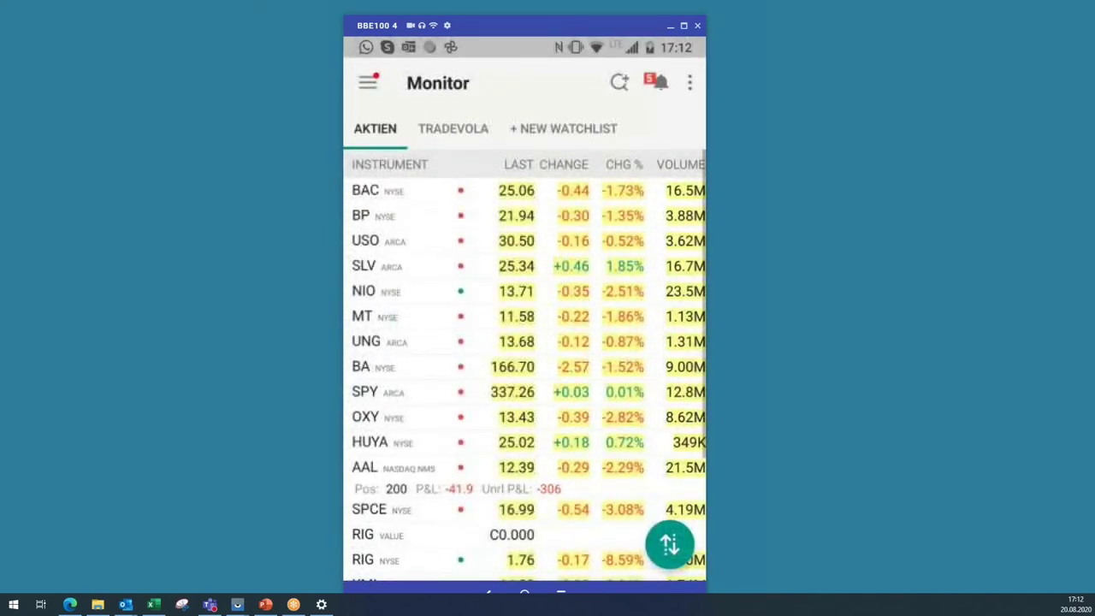
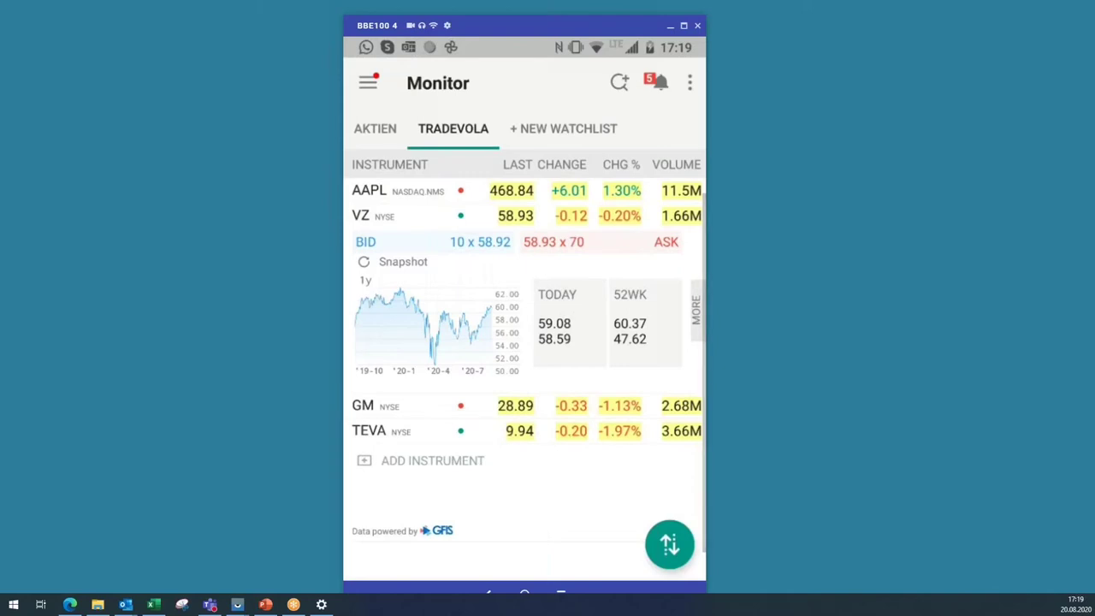
- Review the selected columns and the available column categories of the TRADEVOLA watchlist, and return to the watchlist
{"action": "left_click", "coordinate": [689, 82]}
{"action": "left_click", "coordinate": [521, 339]}
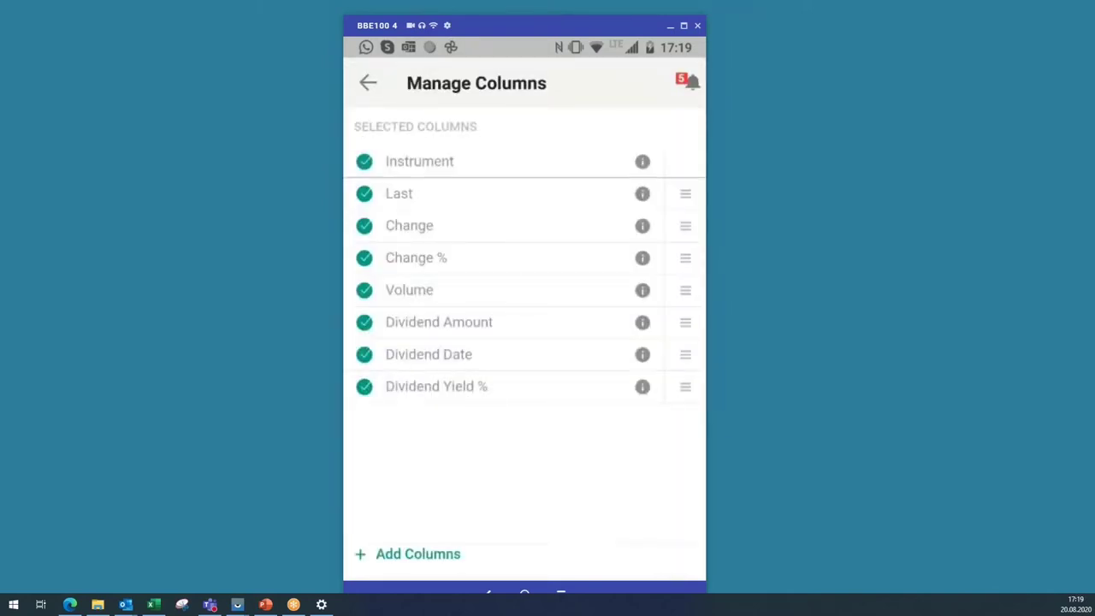
{"action": "left_click", "coordinate": [418, 553]}
{"action": "scroll", "coordinate": [524, 342], "scroll_direction": "down", "scroll_amount": 3}
{"action": "scroll", "coordinate": [524, 342], "scroll_direction": "up", "scroll_amount": 3}
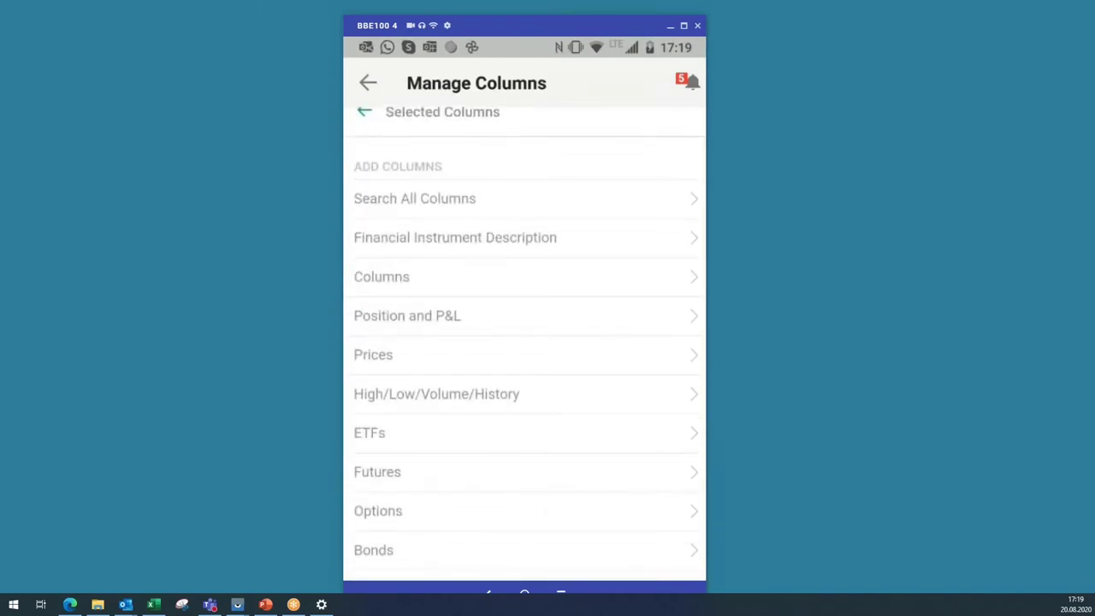
{"action": "left_click", "coordinate": [368, 83]}
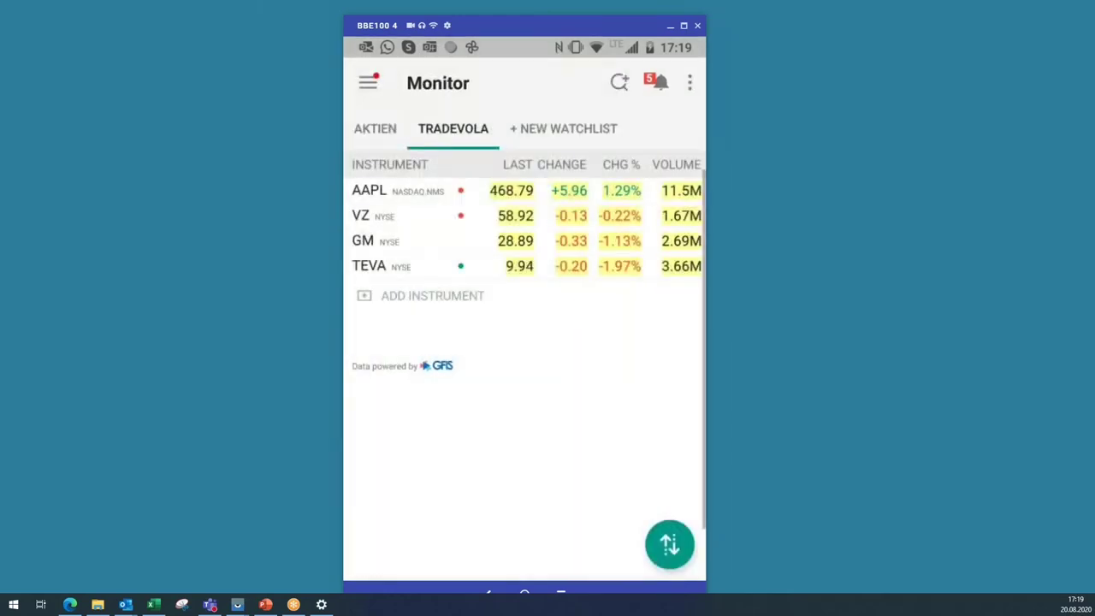
- Expand the VZ entry in the TRADEVOLA watchlist and open its detailed quote page
{"action": "left_click", "coordinate": [428, 215]}
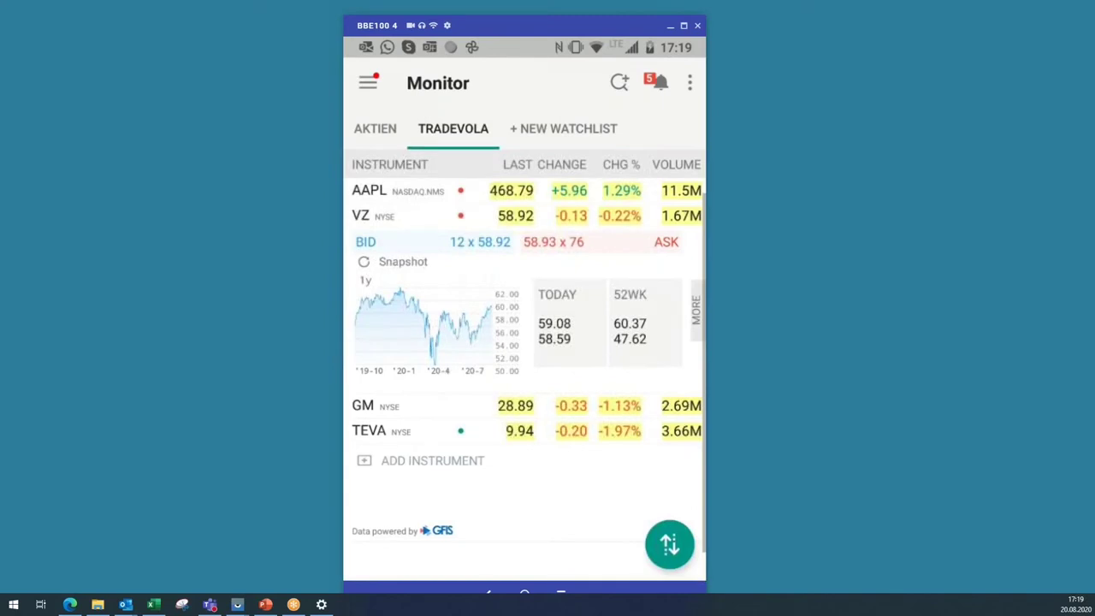
{"action": "left_click", "coordinate": [423, 329]}
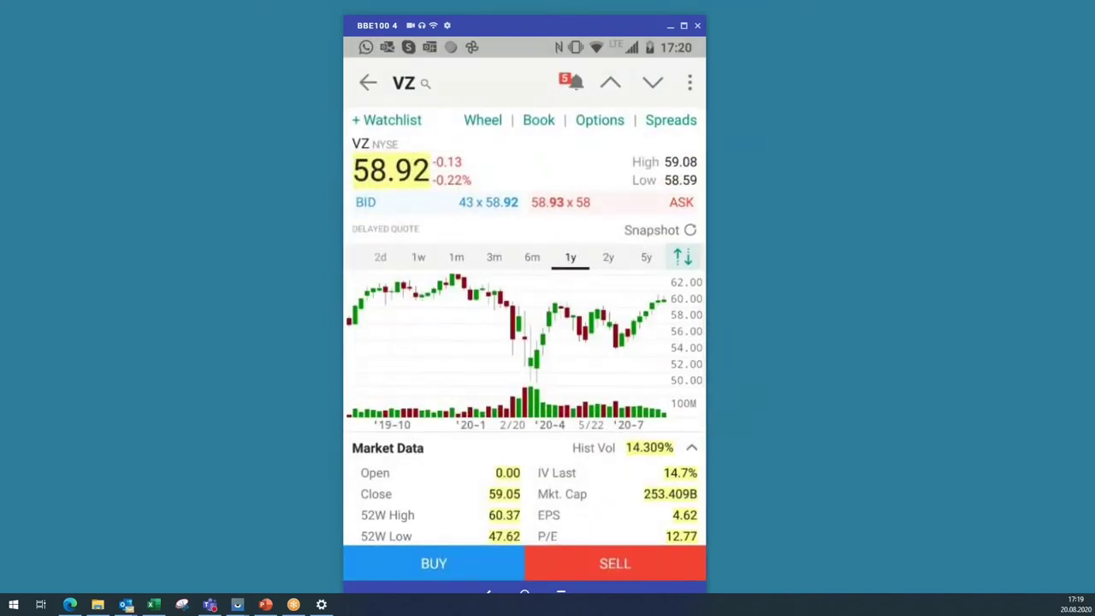
- Show the VZ chart for the 3m period and examine its price history at different zoom levels and time ranges
{"action": "left_click", "coordinate": [494, 256]}
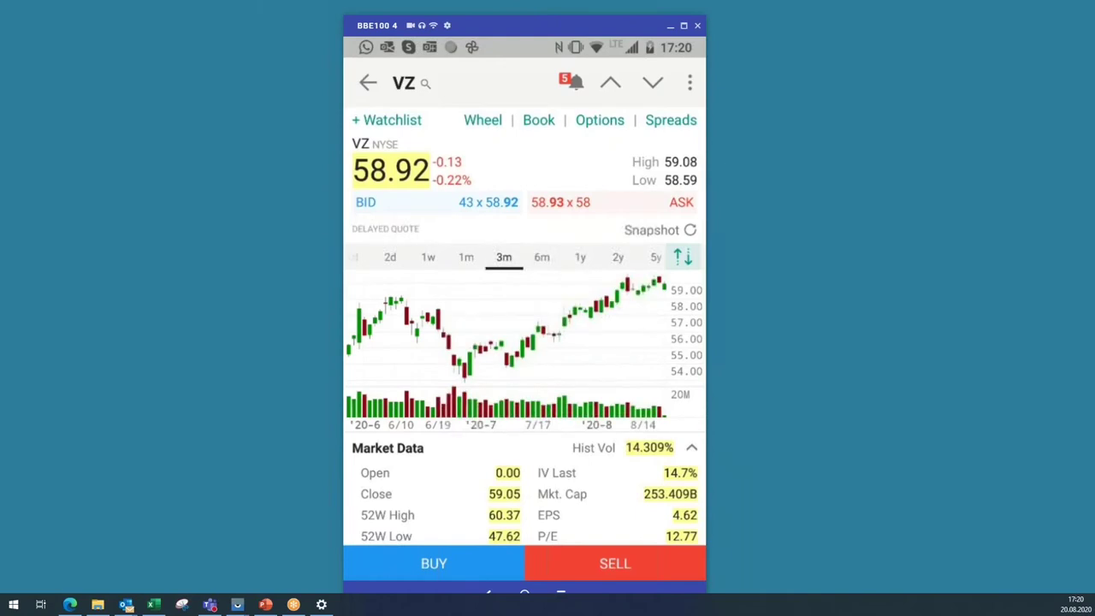
{"action": "scroll", "coordinate": [504, 346], "scroll_direction": "down", "scroll_amount": 3}
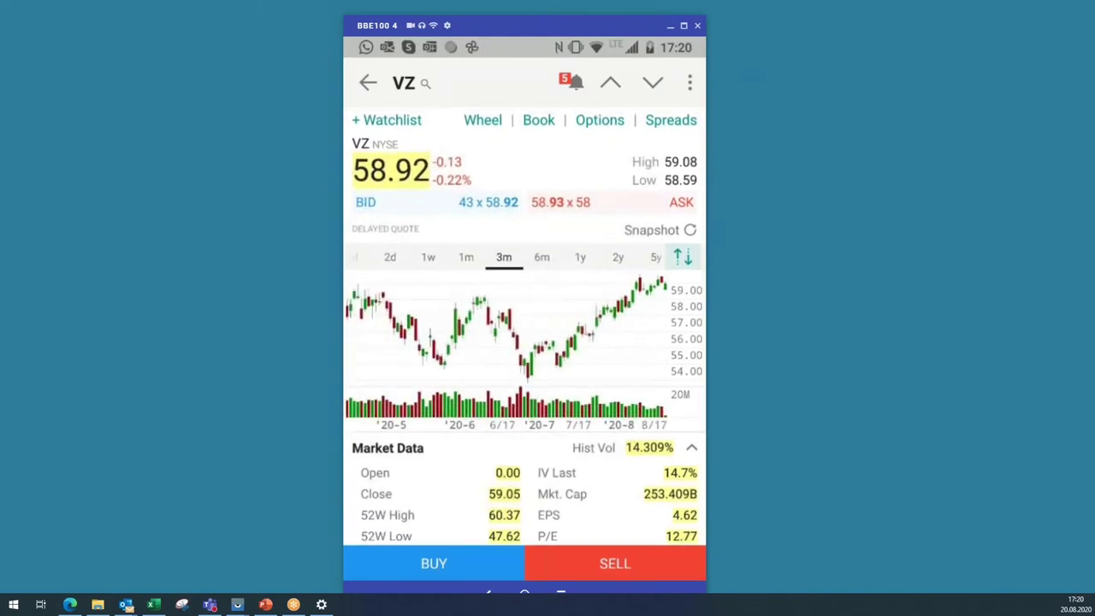
{"action": "scroll", "coordinate": [504, 346], "scroll_direction": "down", "scroll_amount": 2}
{"action": "scroll", "coordinate": [523, 342], "scroll_direction": "down", "scroll_amount": 1}
{"action": "scroll", "coordinate": [524, 342], "scroll_direction": "up", "scroll_amount": 1}
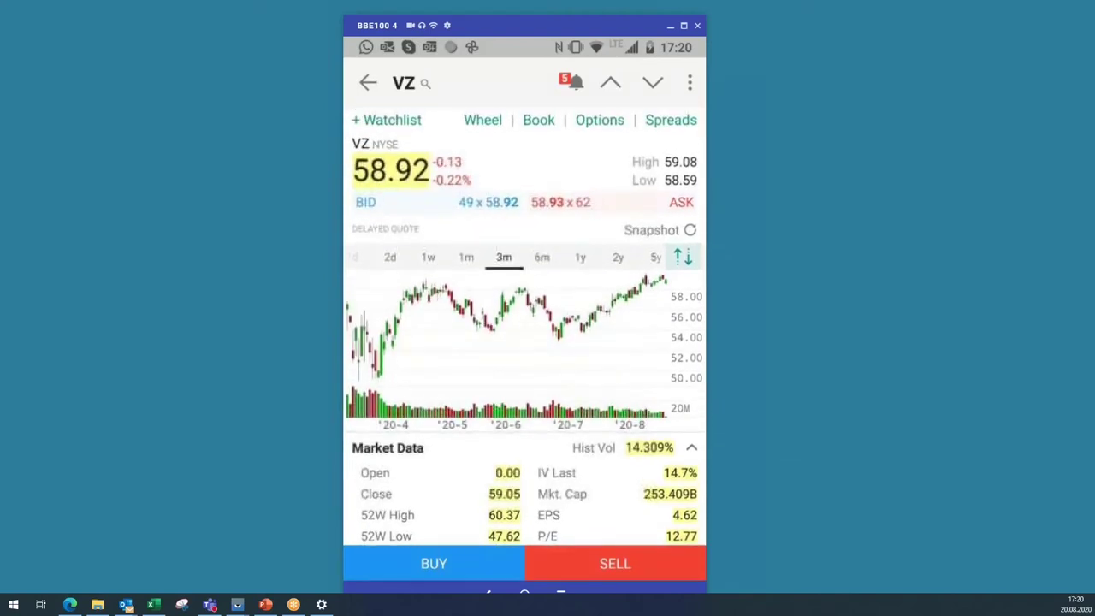
{"action": "scroll", "coordinate": [504, 342], "scroll_direction": "up", "scroll_amount": 3}
{"action": "scroll", "coordinate": [505, 342], "scroll_direction": "right", "scroll_amount": 3}
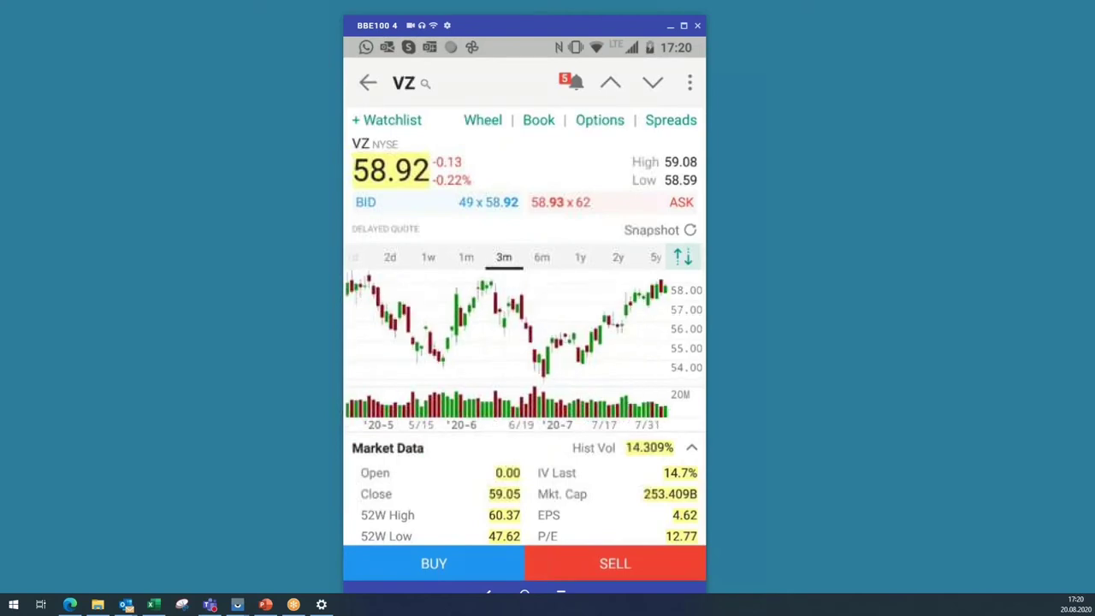
{"action": "scroll", "coordinate": [504, 342], "scroll_direction": "up", "scroll_amount": 1}
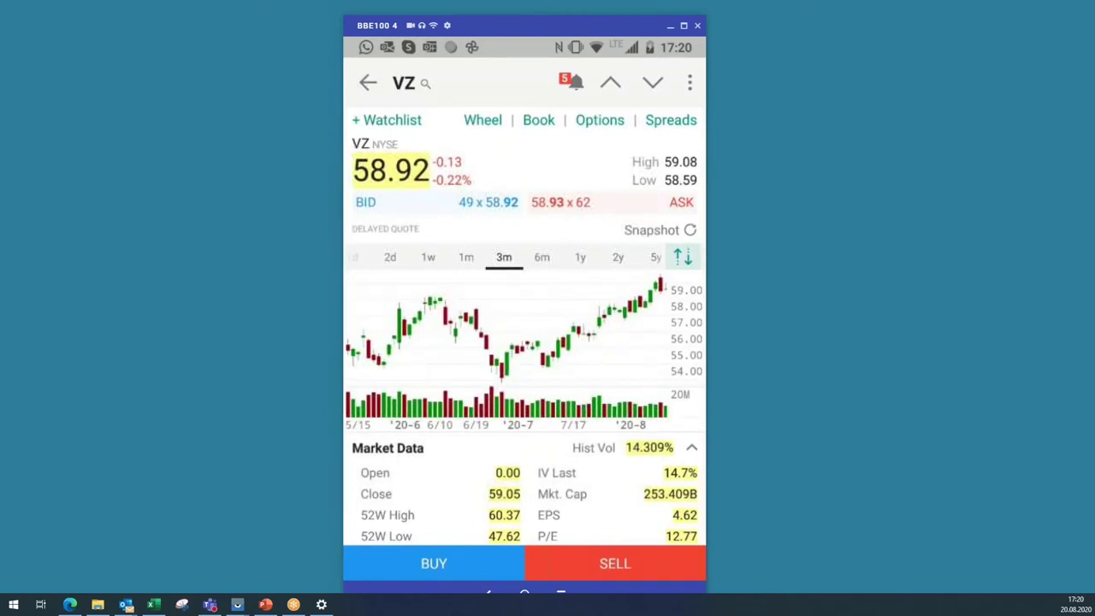
- Look at BookTrader and the Buy order ticket for VZ without placing an order, and return to the quote page
{"action": "left_click", "coordinate": [537, 120]}
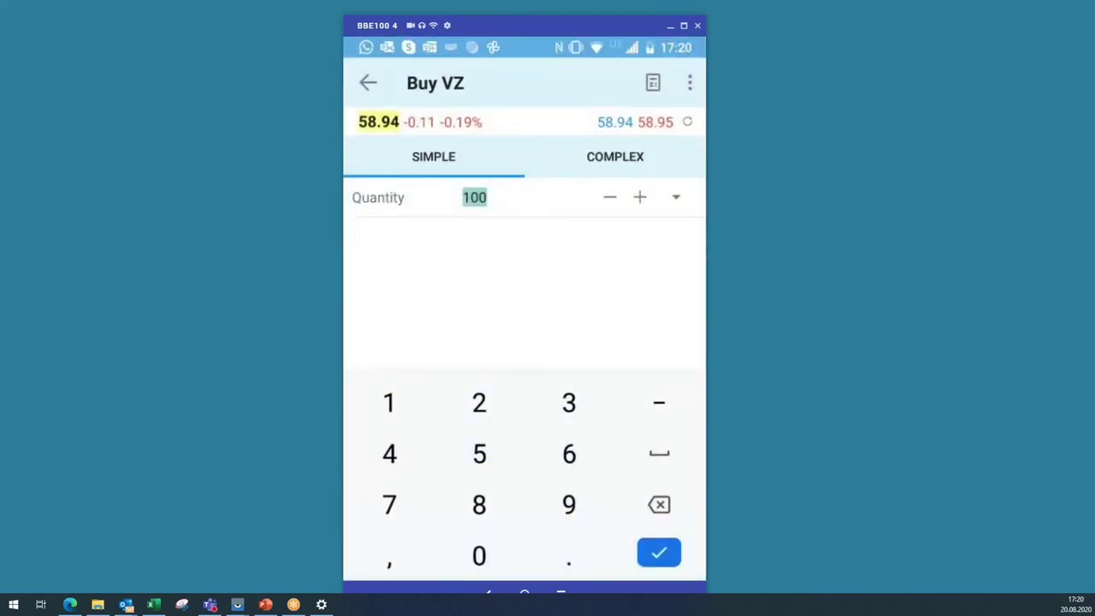
{"action": "left_click", "coordinate": [367, 82]}
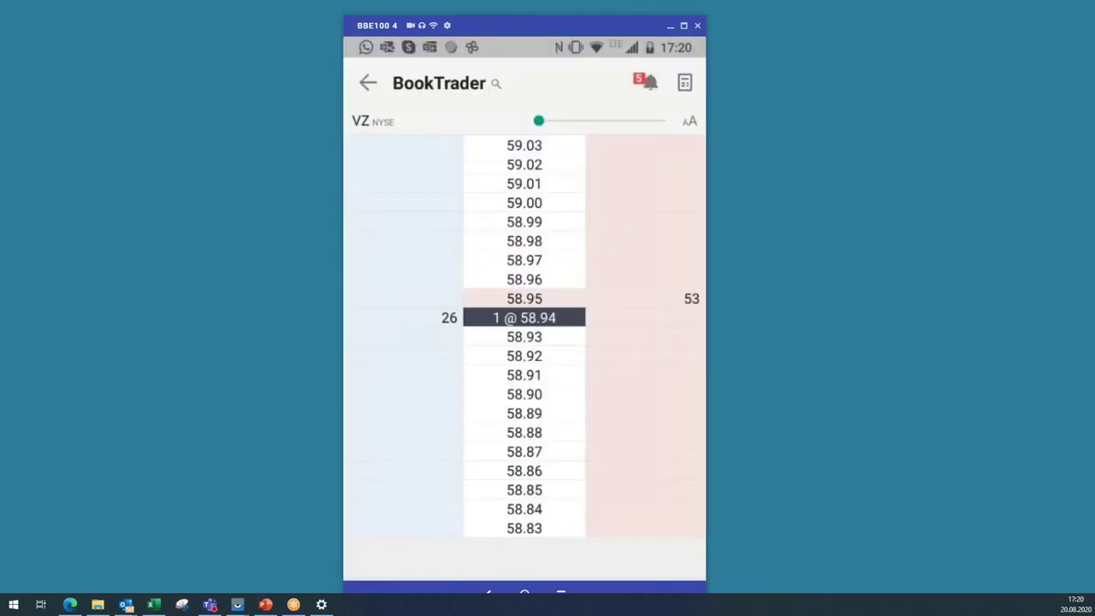
{"action": "left_click", "coordinate": [403, 508]}
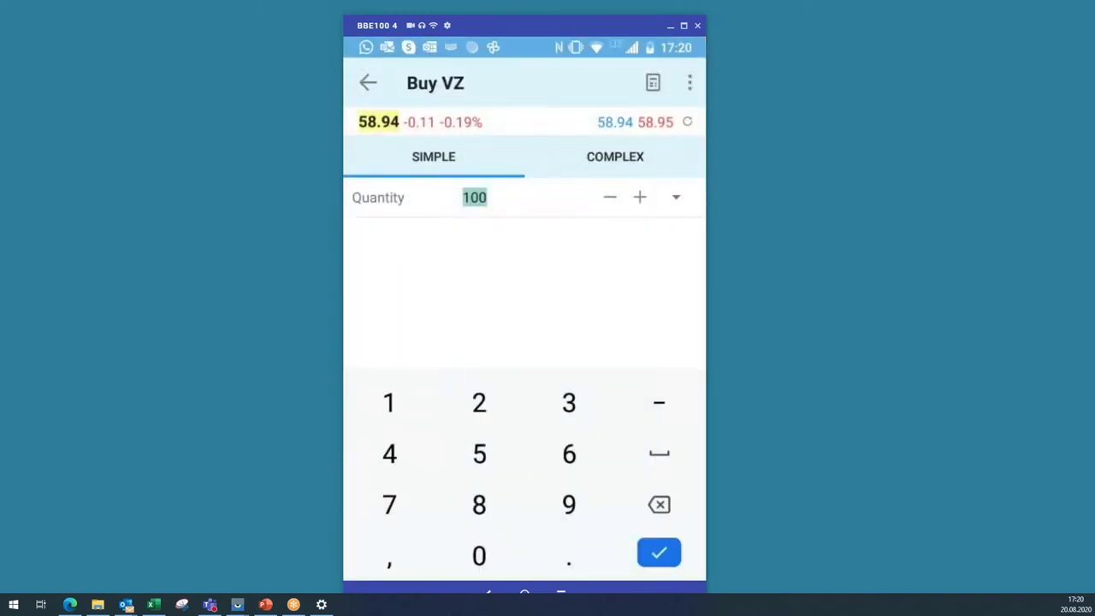
{"action": "left_click", "coordinate": [659, 553]}
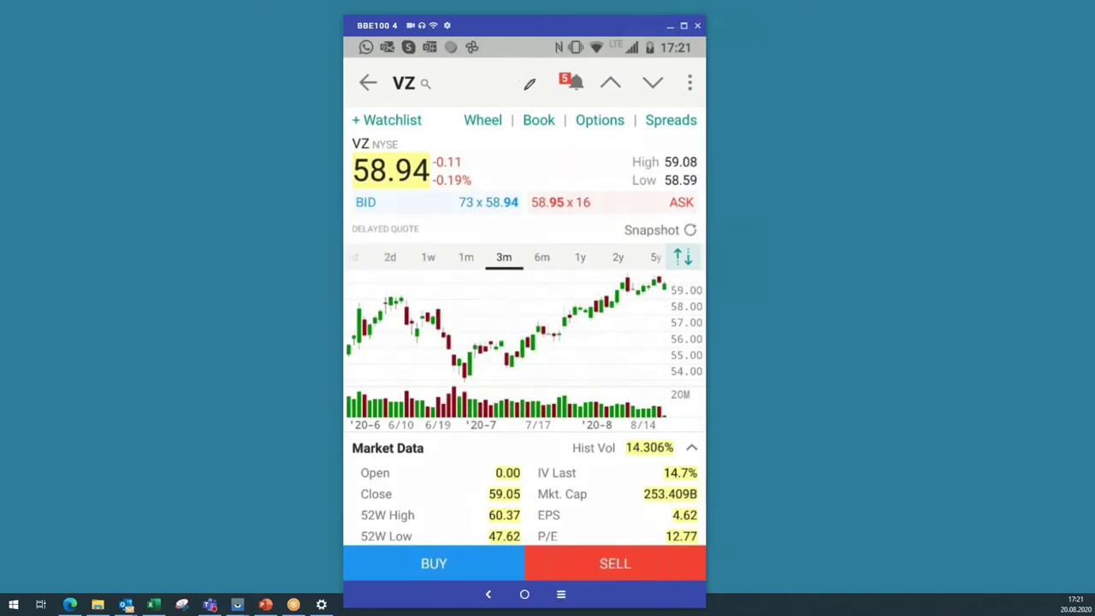
{"action": "mouse_move", "coordinate": [534, 106]}
{"action": "left_mouse_down"}
{"action": "mouse_move", "coordinate": [541, 136]}
{"action": "mouse_move", "coordinate": [616, 140]}
{"action": "mouse_move", "coordinate": [655, 112]}
{"action": "mouse_move", "coordinate": [615, 92]}
{"action": "mouse_move", "coordinate": [552, 98]}
{"action": "left_mouse_up"}
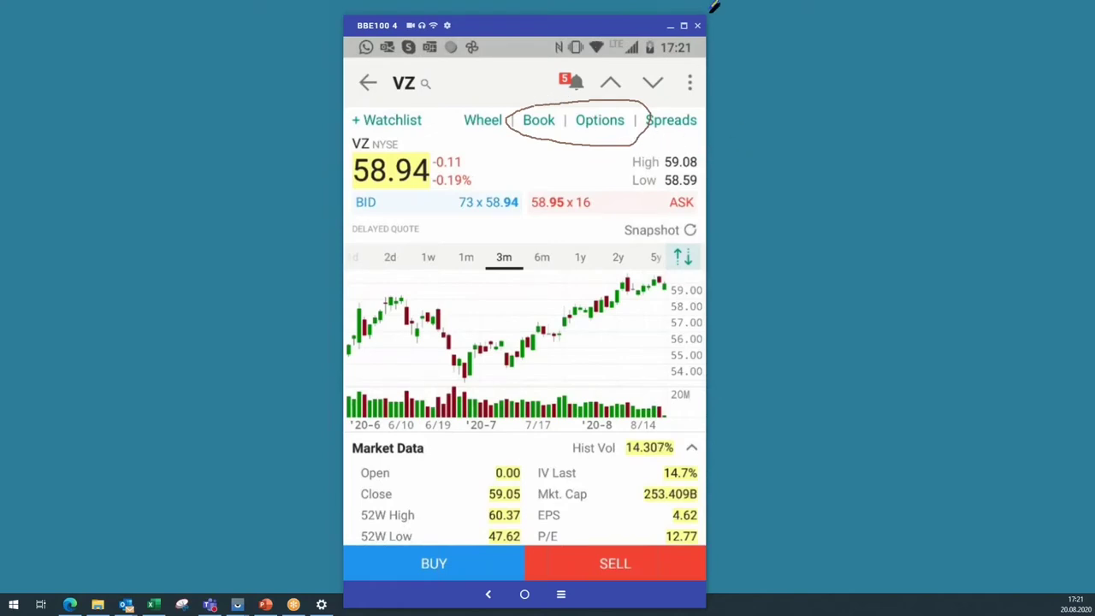
{"action": "key", "text": "Escape"}
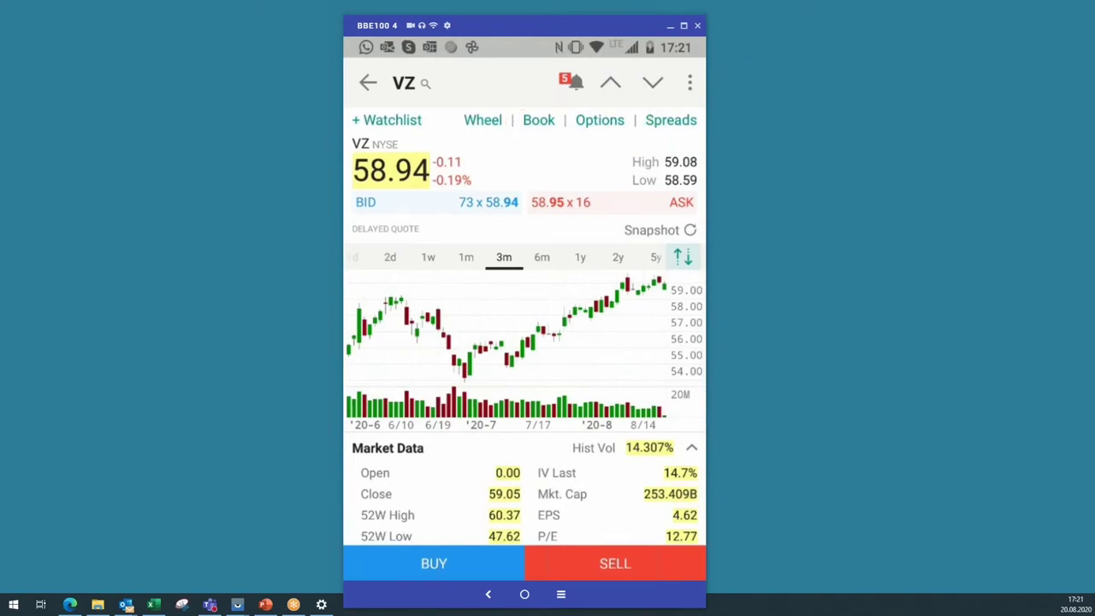
- Examine the VZ market data figures and the information sections available further down the quote page
{"action": "scroll", "coordinate": [524, 342], "scroll_direction": "down", "scroll_amount": 3}
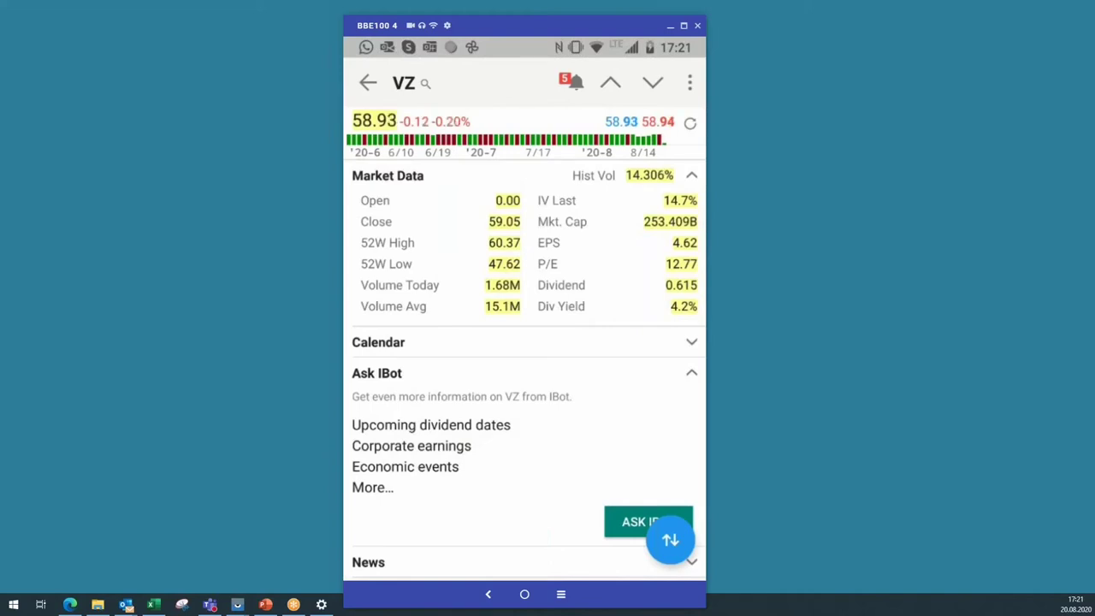
{"action": "scroll", "coordinate": [524, 356], "scroll_direction": "down", "scroll_amount": 1}
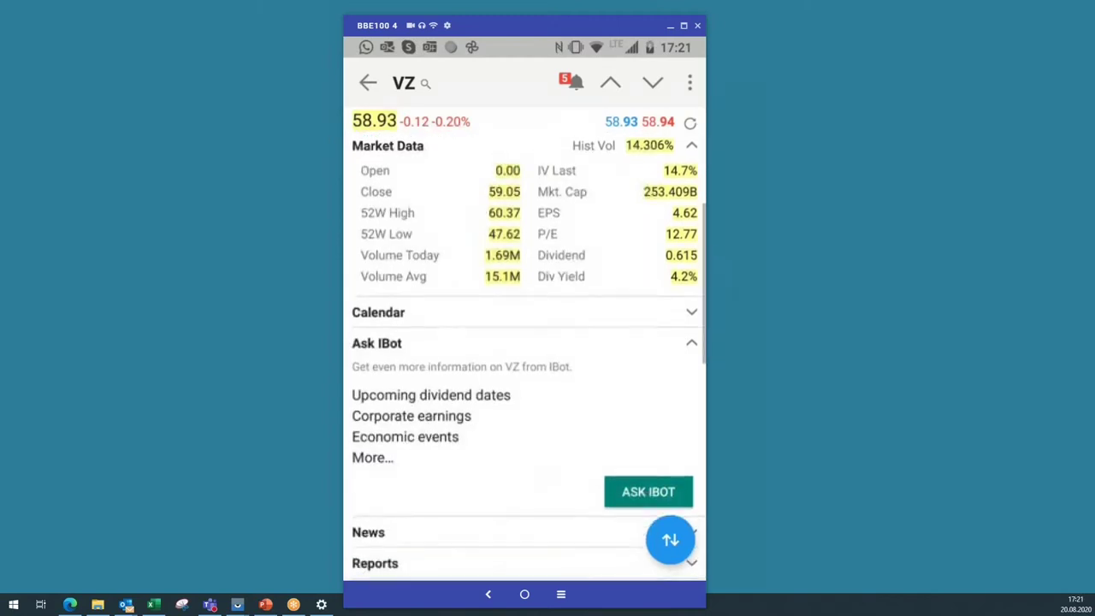
{"action": "scroll", "coordinate": [525, 356], "scroll_direction": "up", "scroll_amount": 1}
{"action": "scroll", "coordinate": [524, 357], "scroll_direction": "down", "scroll_amount": 5}
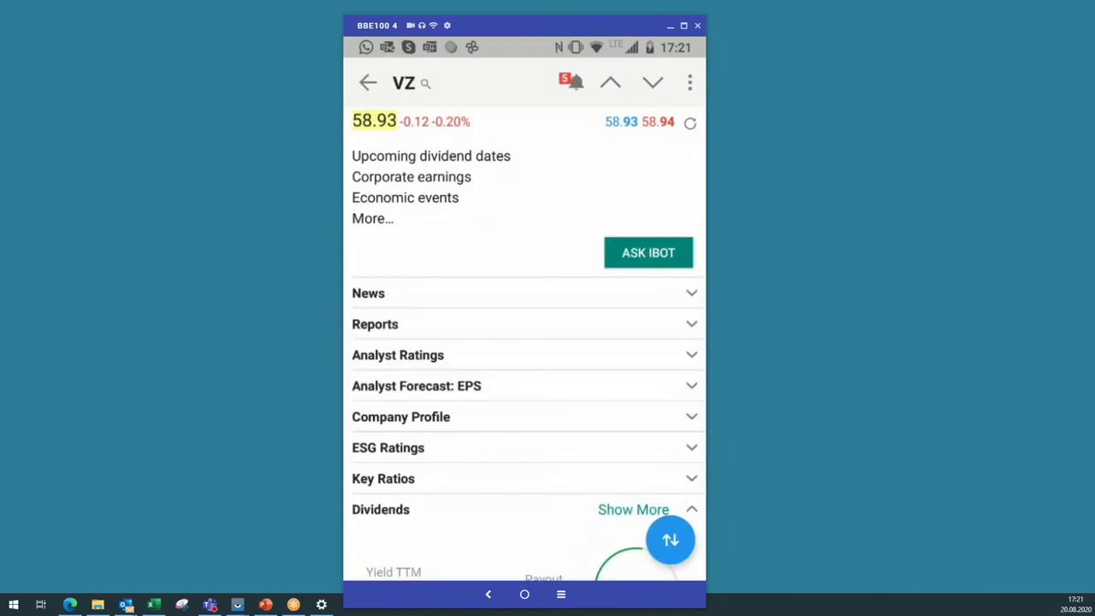
- Expand the Analyst Ratings section for VZ, review its target, consensus and firm ratings, and collapse it again
{"action": "left_click", "coordinate": [398, 355]}
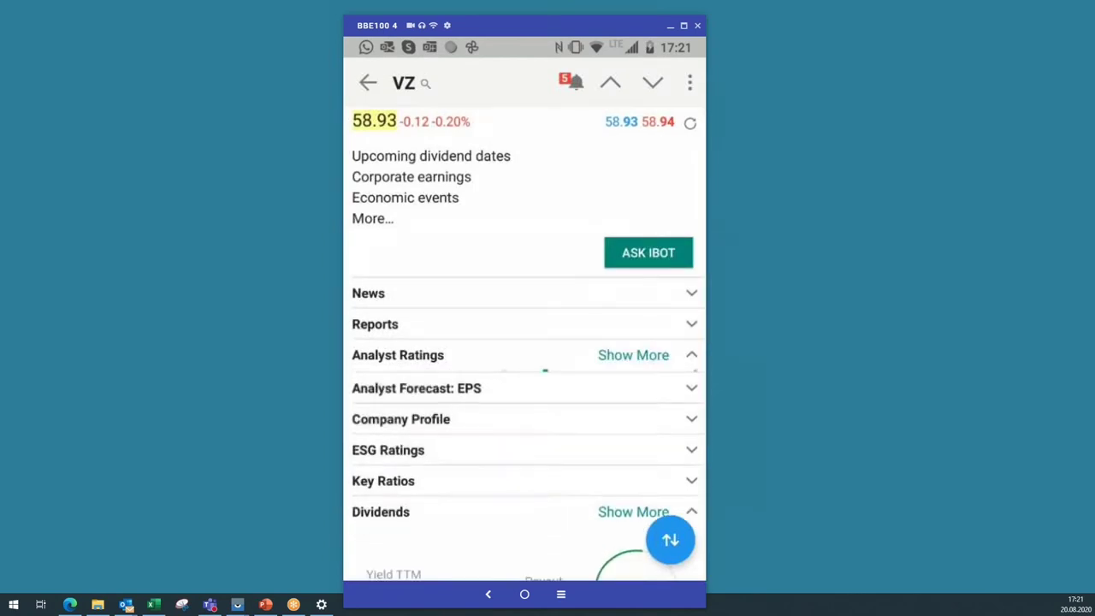
{"action": "scroll", "coordinate": [524, 357], "scroll_direction": "down", "scroll_amount": 2}
{"action": "scroll", "coordinate": [524, 357], "scroll_direction": "up", "scroll_amount": 1}
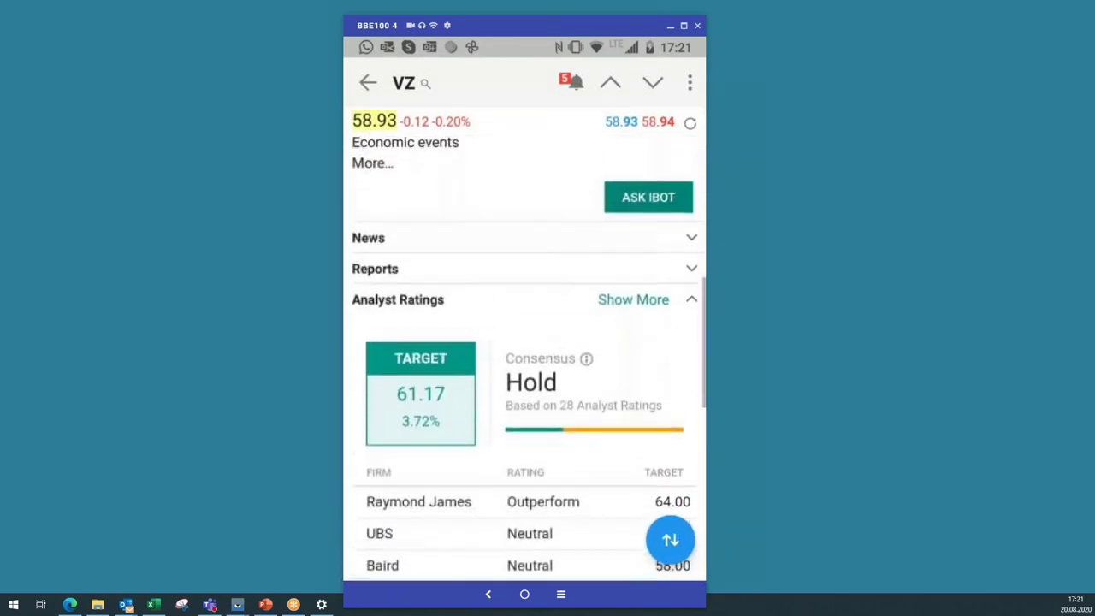
{"action": "left_click", "coordinate": [398, 317]}
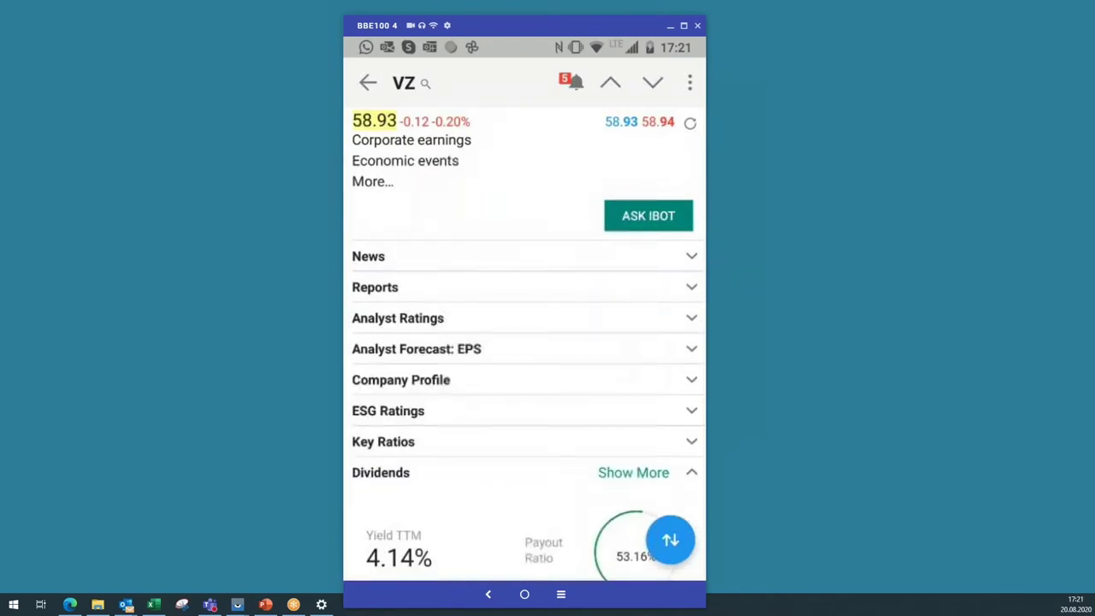
- Review the Dividends section and the remaining sections for VZ, and return to the beginning of the quote page
{"action": "scroll", "coordinate": [524, 357], "scroll_direction": "down", "scroll_amount": 2}
{"action": "scroll", "coordinate": [524, 342], "scroll_direction": "down", "scroll_amount": 2}
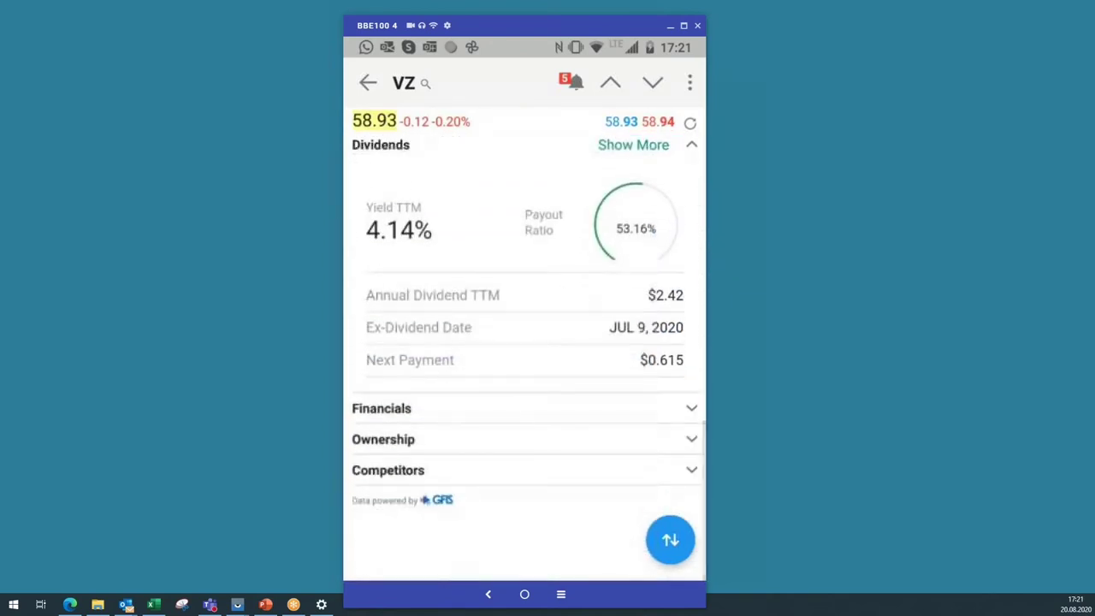
{"action": "scroll", "coordinate": [524, 342], "scroll_direction": "up", "scroll_amount": 2}
{"action": "scroll", "coordinate": [524, 342], "scroll_direction": "up", "scroll_amount": 10}
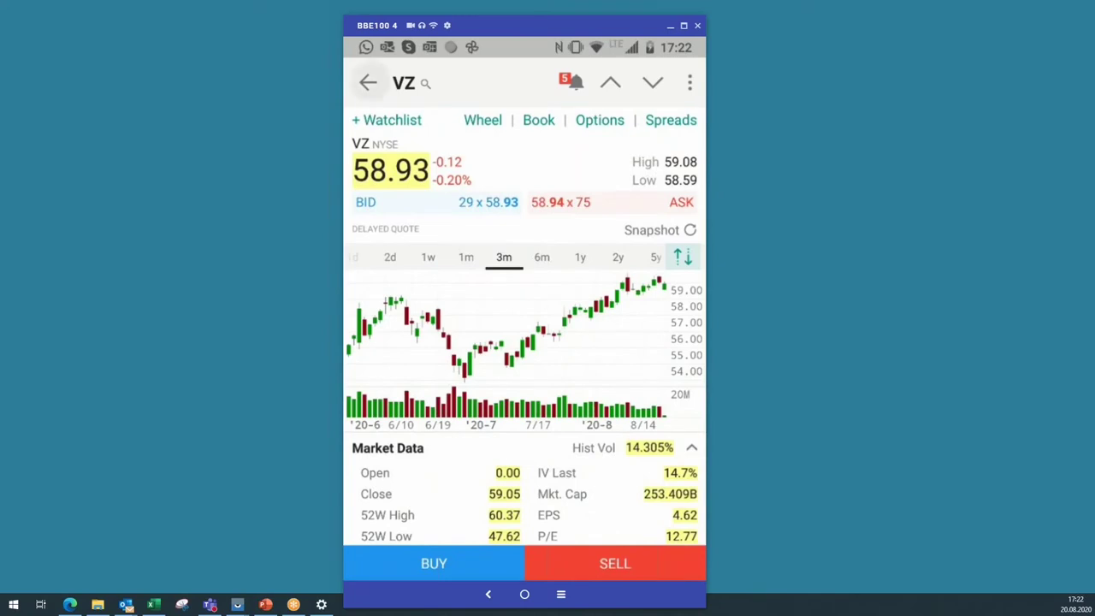
- Return to the TRADEVOLA watchlist and look at the New Watchlist naming dialog without creating a watchlist
{"action": "left_click", "coordinate": [367, 82]}
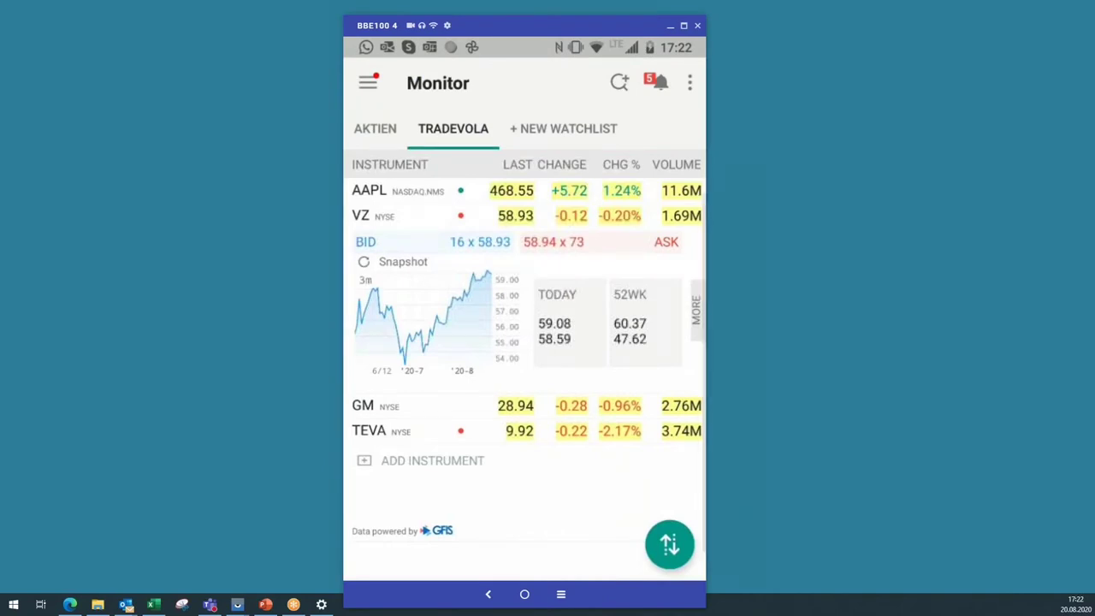
{"action": "left_click", "coordinate": [562, 129]}
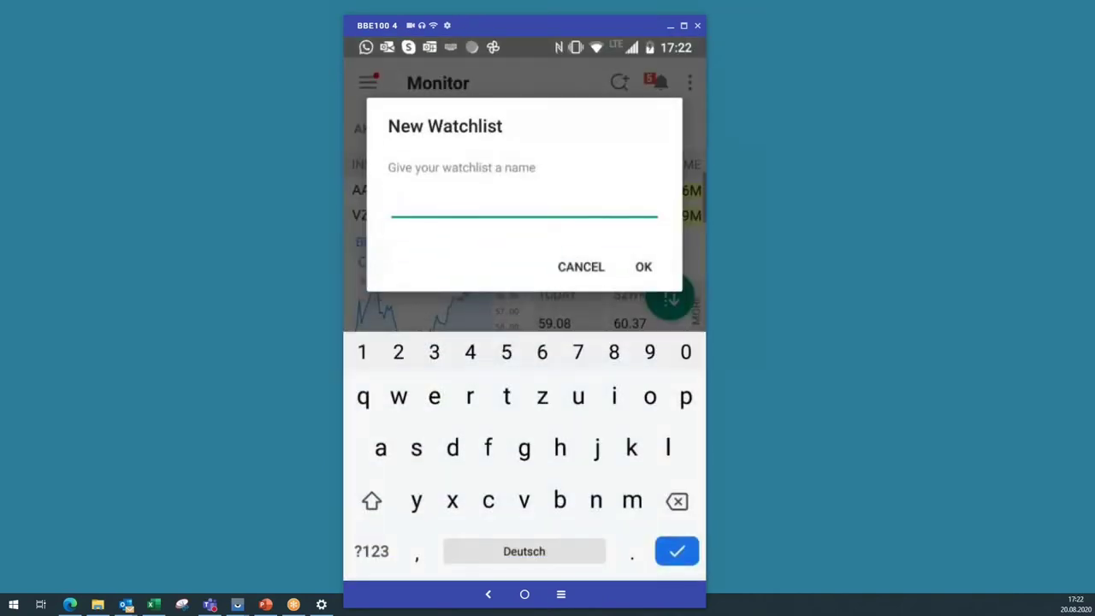
{"action": "left_click", "coordinate": [582, 266]}
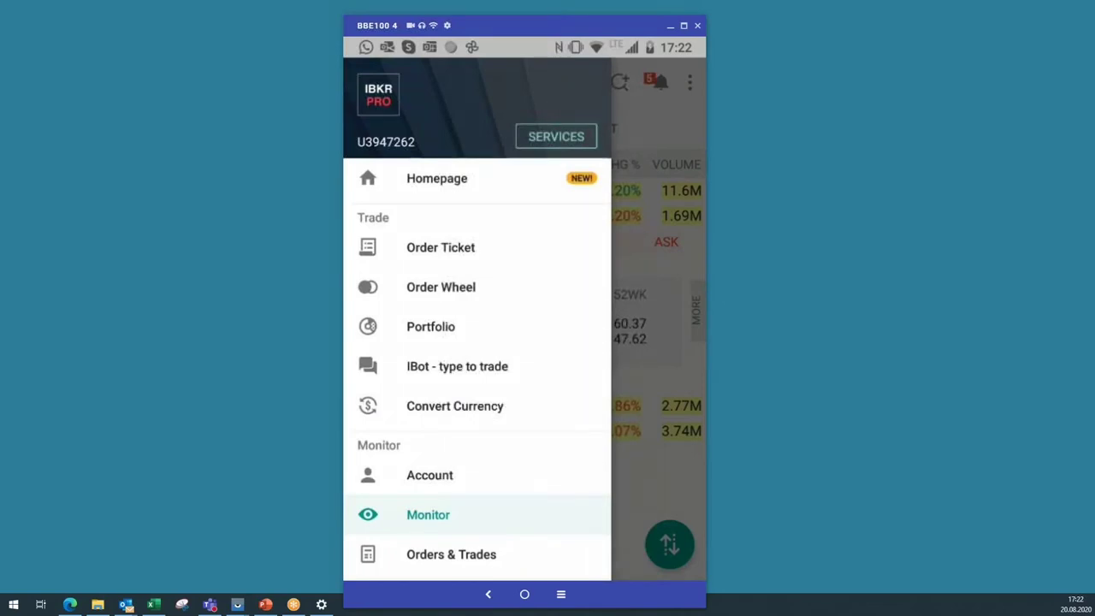
- Switch to the Account section and view its balances, margins and funds
{"action": "scroll", "coordinate": [476, 313], "scroll_direction": "down", "scroll_amount": 3}
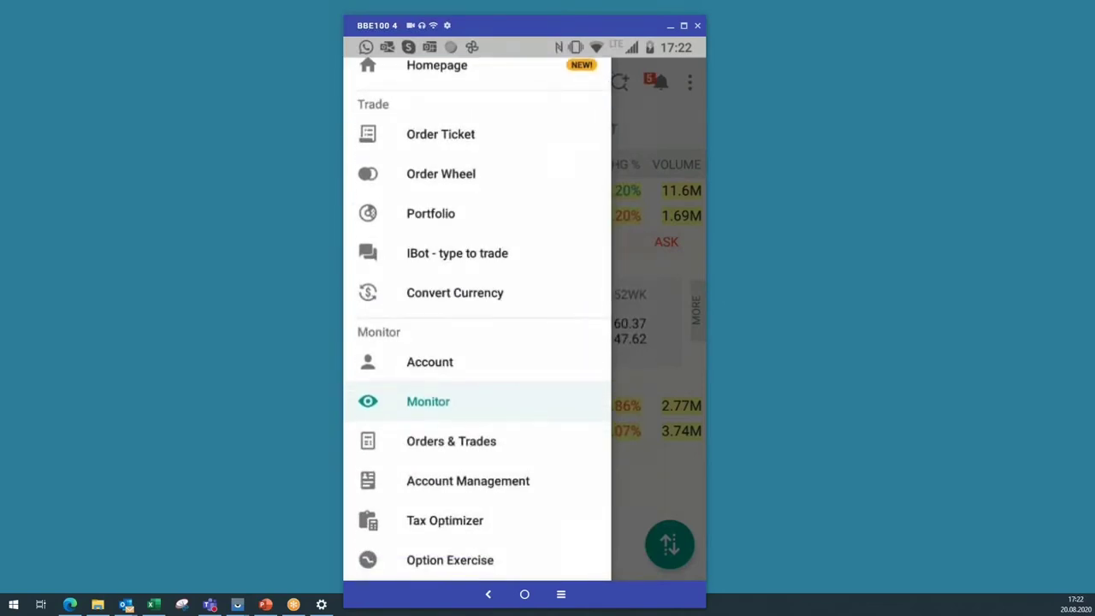
{"action": "left_click", "coordinate": [430, 362]}
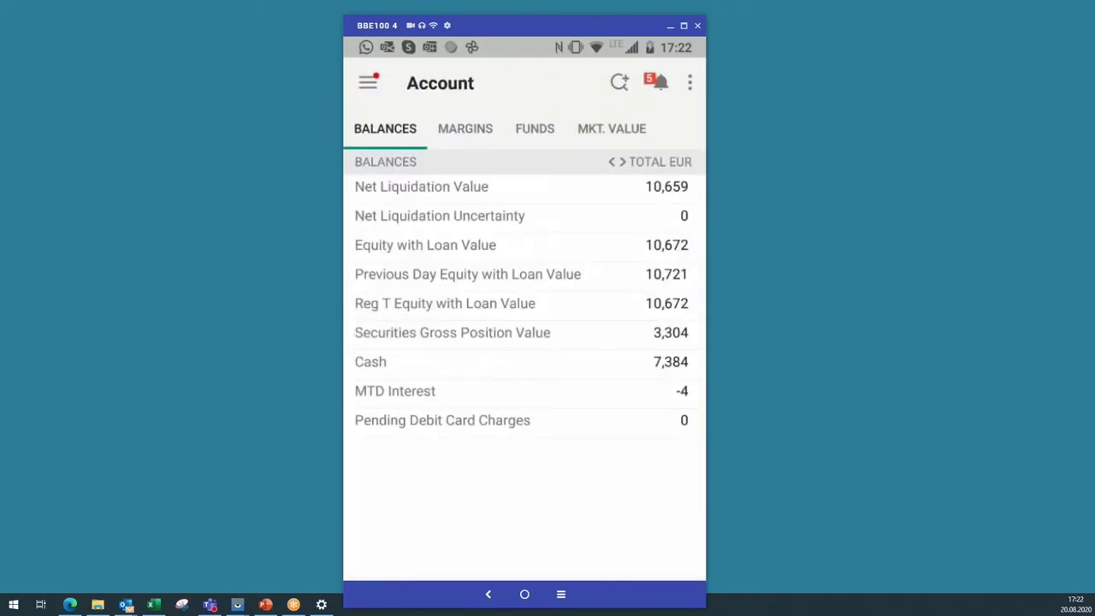
{"action": "left_click", "coordinate": [465, 128]}
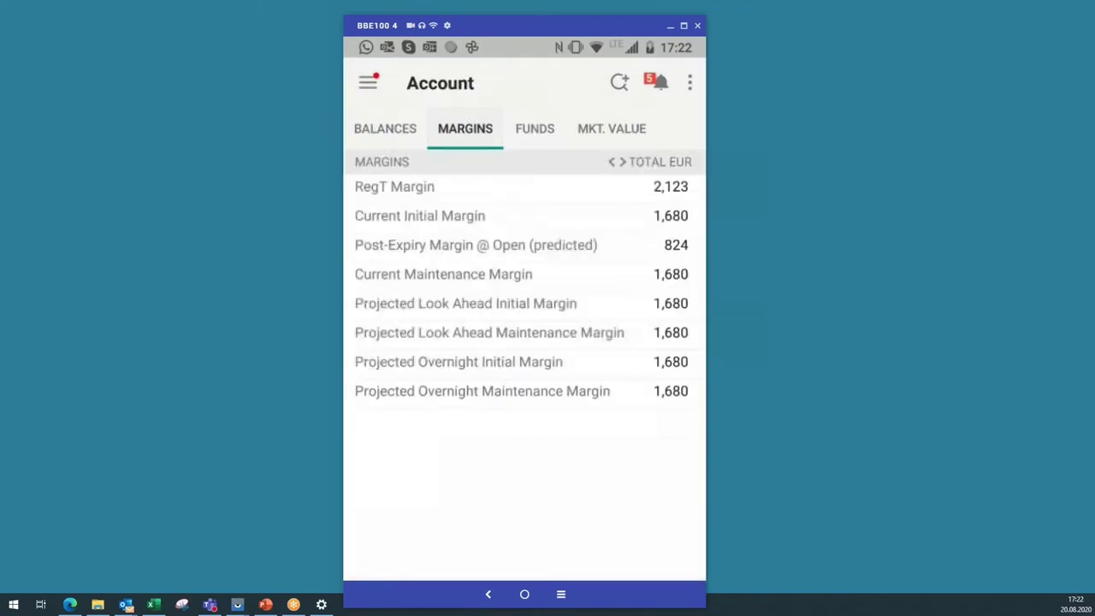
{"action": "left_click", "coordinate": [534, 128]}
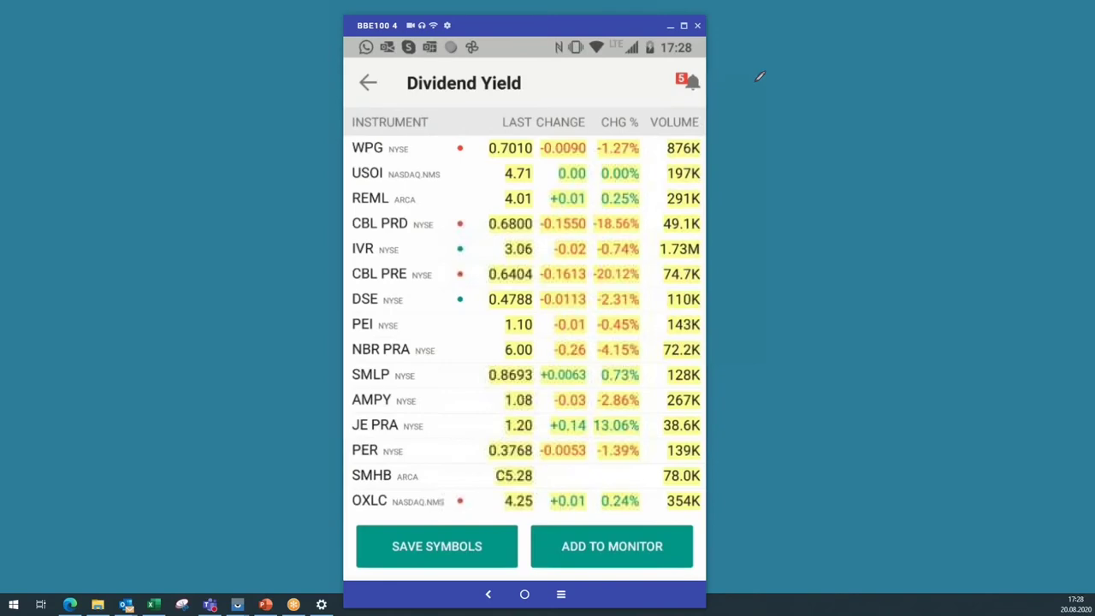
- Leave the Dividend Yield results and view My Lists in the Scanners section
{"action": "key", "text": "Escape"}
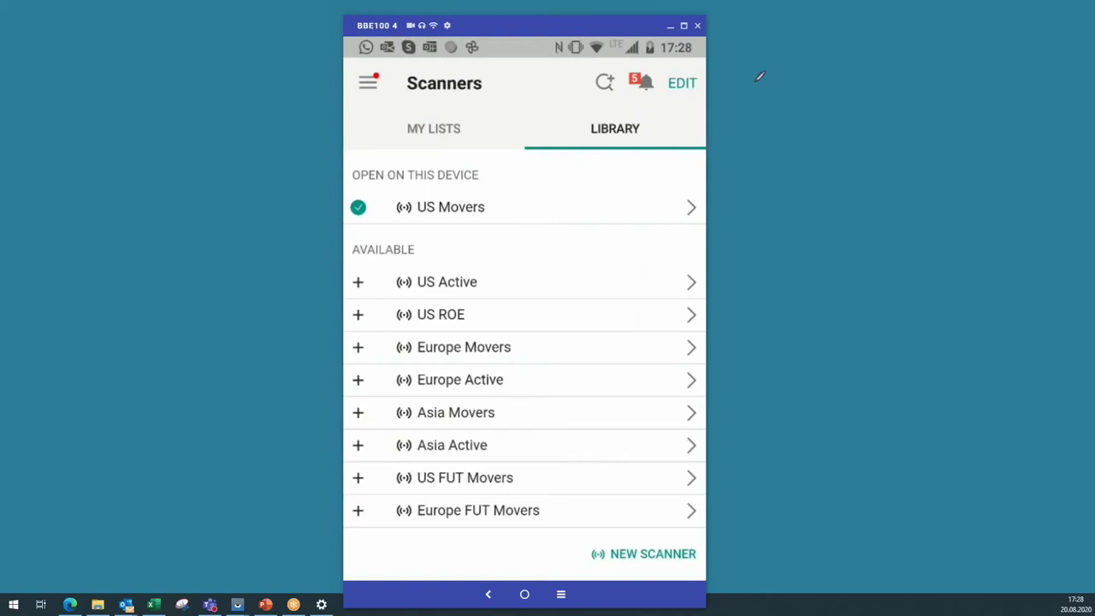
{"action": "left_click", "coordinate": [434, 128]}
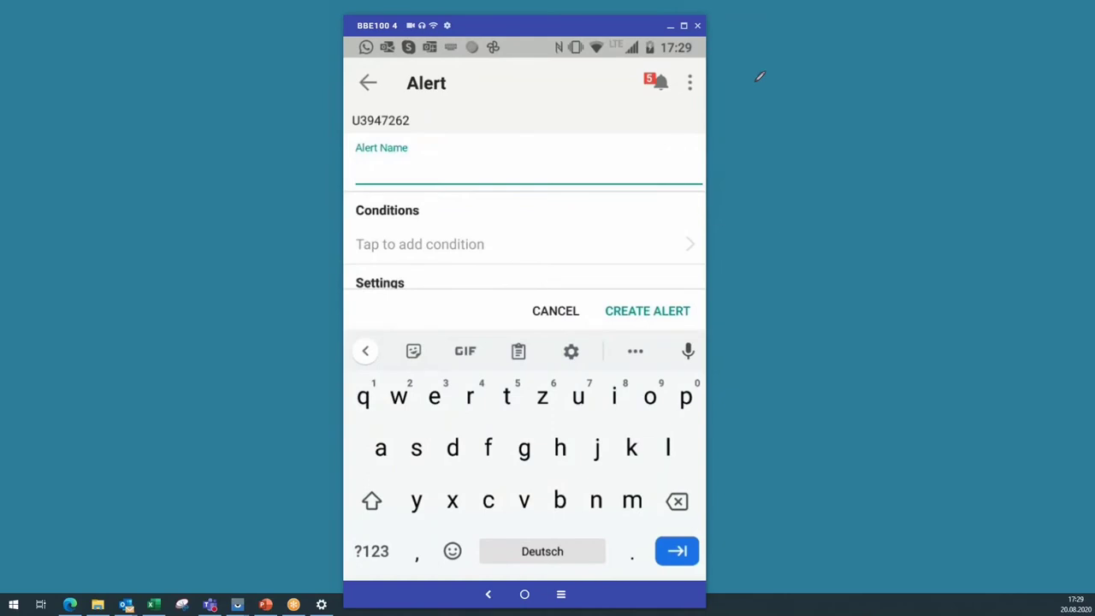
- Name the new alert tradevola and choose SNAP as the instrument for its price condition
{"action": "type", "text": "r"}
{"action": "key", "text": "BackSpace"}
{"action": "type", "text": "tradevola"}
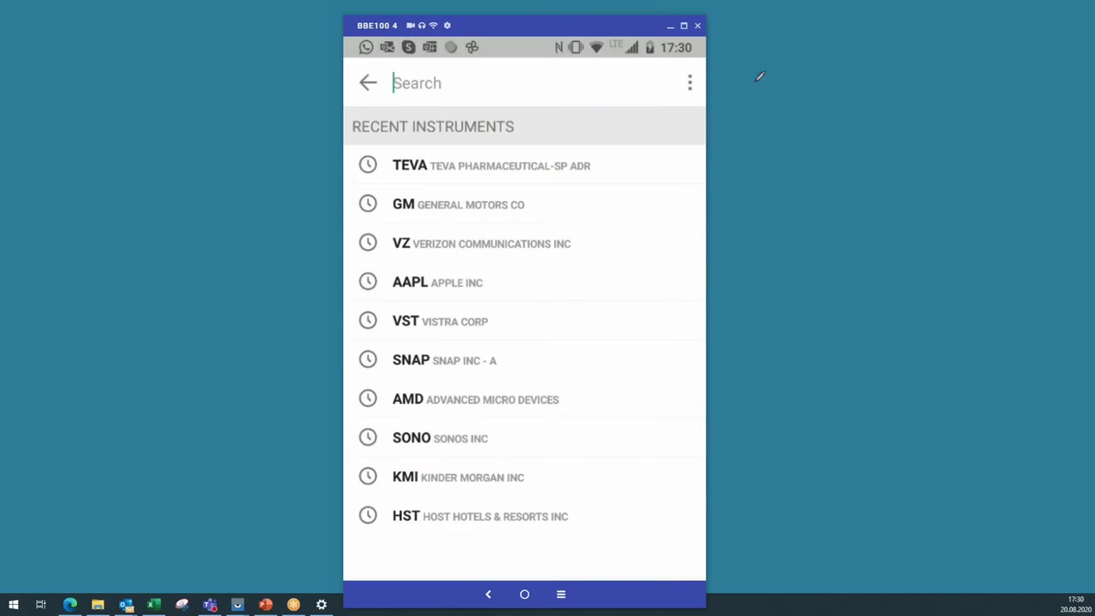
{"action": "type", "text": "SNAP"}
{"action": "key", "text": "Return"}
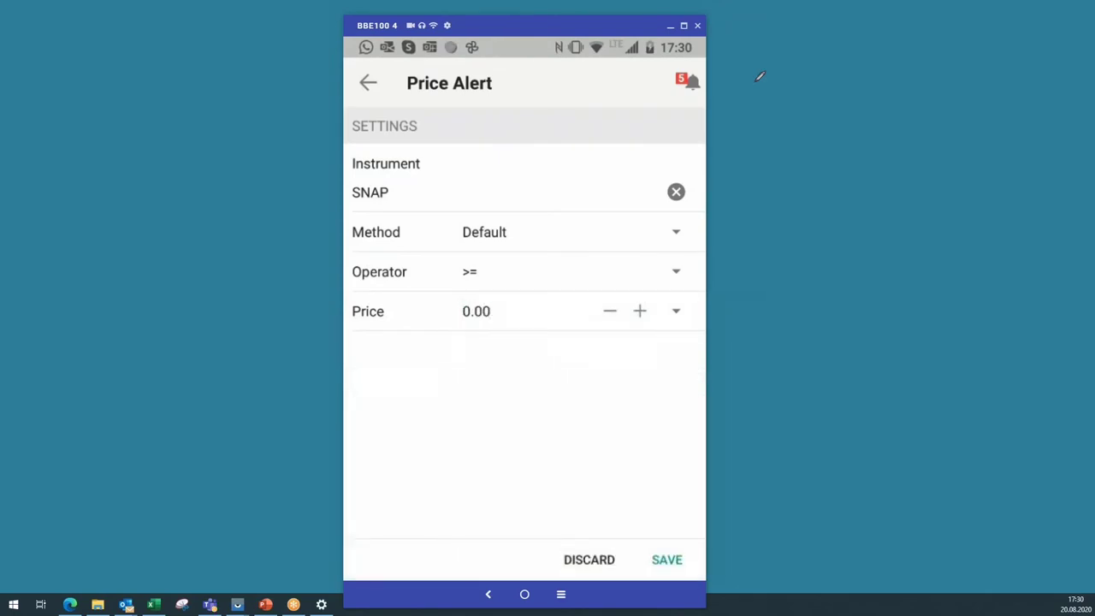
- Set the trigger price of the SNAP price alert to 25.00
{"action": "type", "text": "25"}
{"action": "key", "text": "BackSpace"}
{"action": "key", "text": "BackSpace"}
{"action": "key", "text": "BackSpace"}
{"action": "key", "text": "Return"}
{"action": "type", "text": "25"}
{"action": "left_click", "coordinate": [487, 312]}
{"action": "key", "text": "BackSpace"}
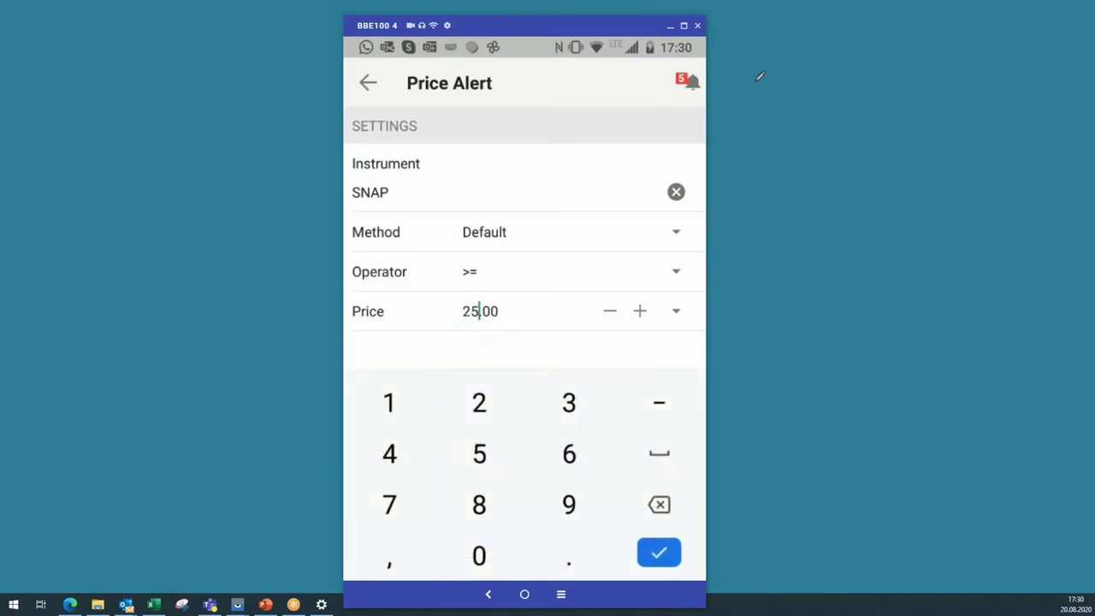
- Replace the entered alert value with 90
{"action": "key", "text": "BackSpace"}
{"action": "type", "text": "2"}
{"action": "key", "text": "BackSpace"}
{"action": "key", "text": "BackSpace"}
{"action": "type", "text": "90"}
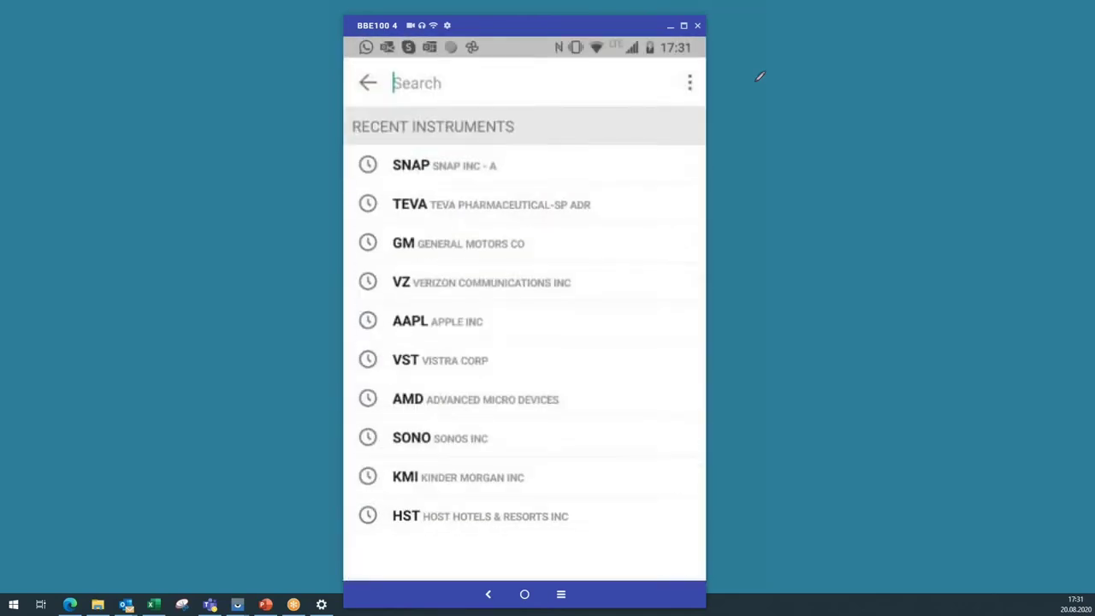
- Try SPY and SPX as the instrument for the alert's second price condition
{"action": "type", "text": "spy"}
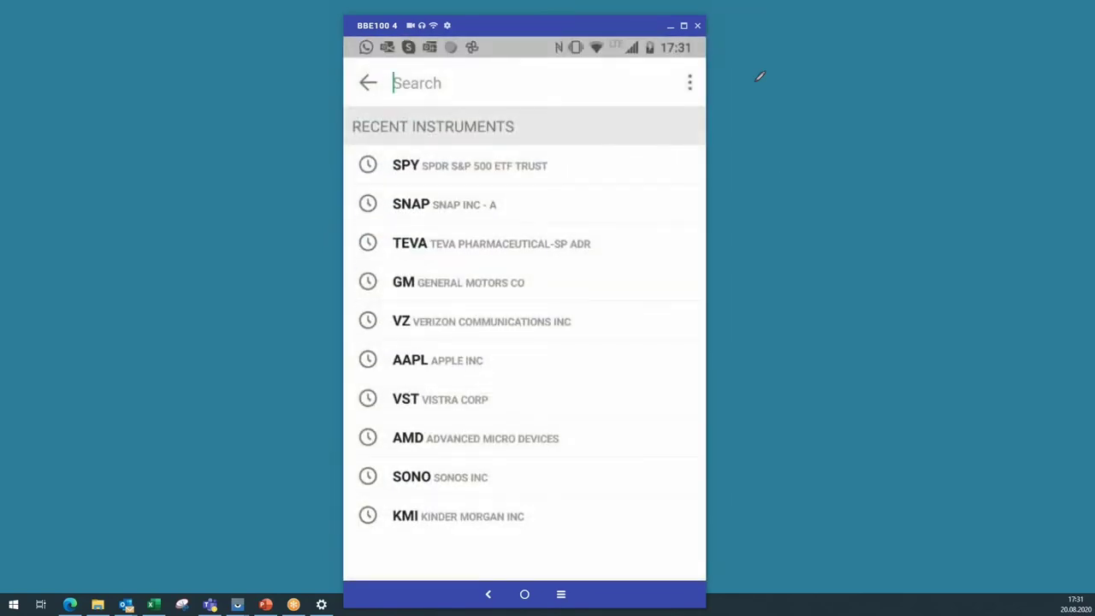
{"action": "type", "text": "spx"}
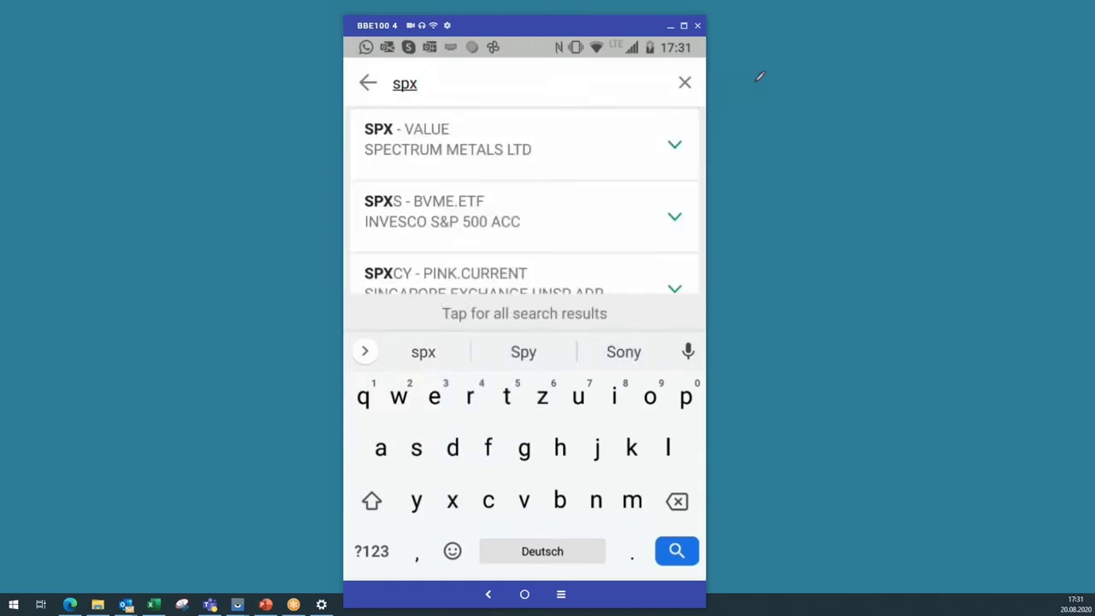
{"action": "scroll", "coordinate": [523, 200], "scroll_direction": "down", "scroll_amount": 2}
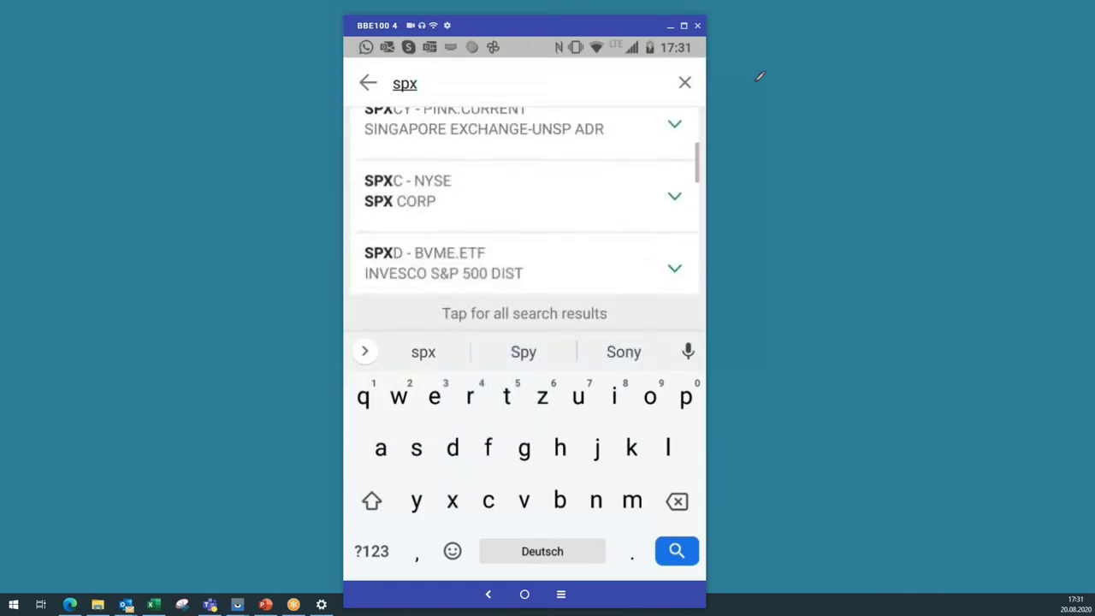
{"action": "key", "text": "BackSpace"}
{"action": "key", "text": "BackSpace"}
{"action": "key", "text": "BackSpace"}
- Choose AAPL as the instrument of the second price condition and set its trigger price to 450
{"action": "type", "text": "aapl"}
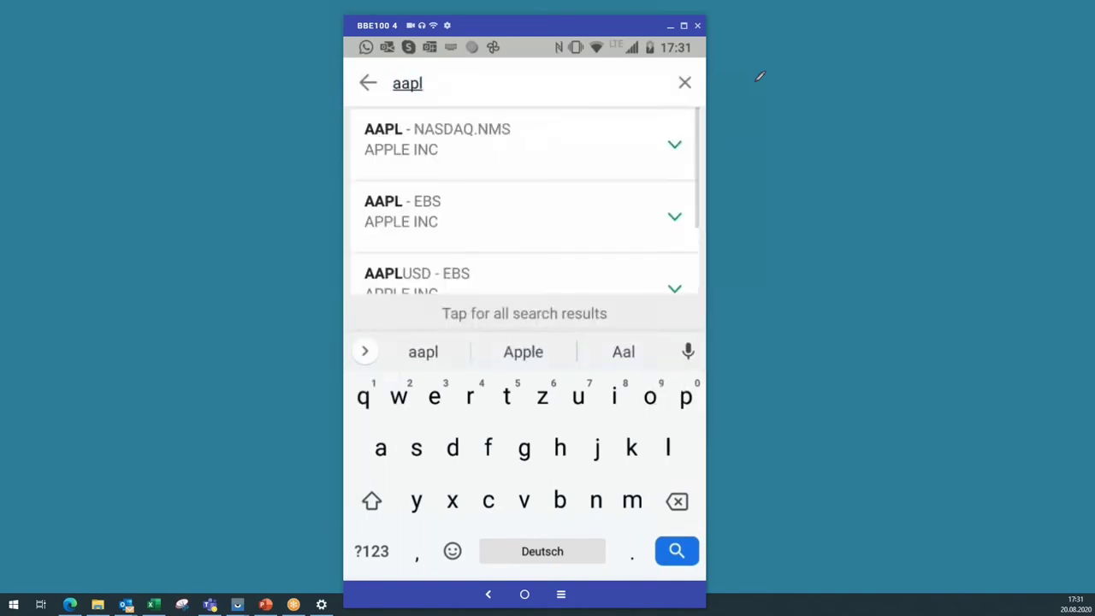
{"action": "key", "text": "Return"}
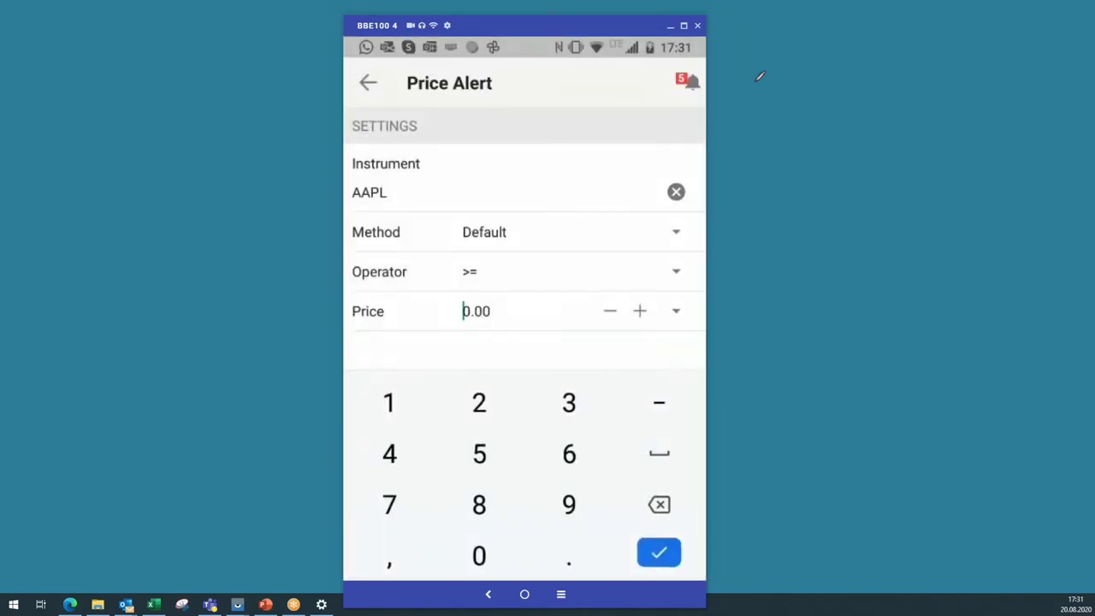
{"action": "key", "text": "End"}
{"action": "key", "text": "BackSpace"}
{"action": "key", "text": "BackSpace"}
{"action": "key", "text": "BackSpace"}
{"action": "key", "text": "BackSpace"}
{"action": "type", "text": "450"}
{"action": "key", "text": "Return"}
{"action": "key", "text": "Return"}
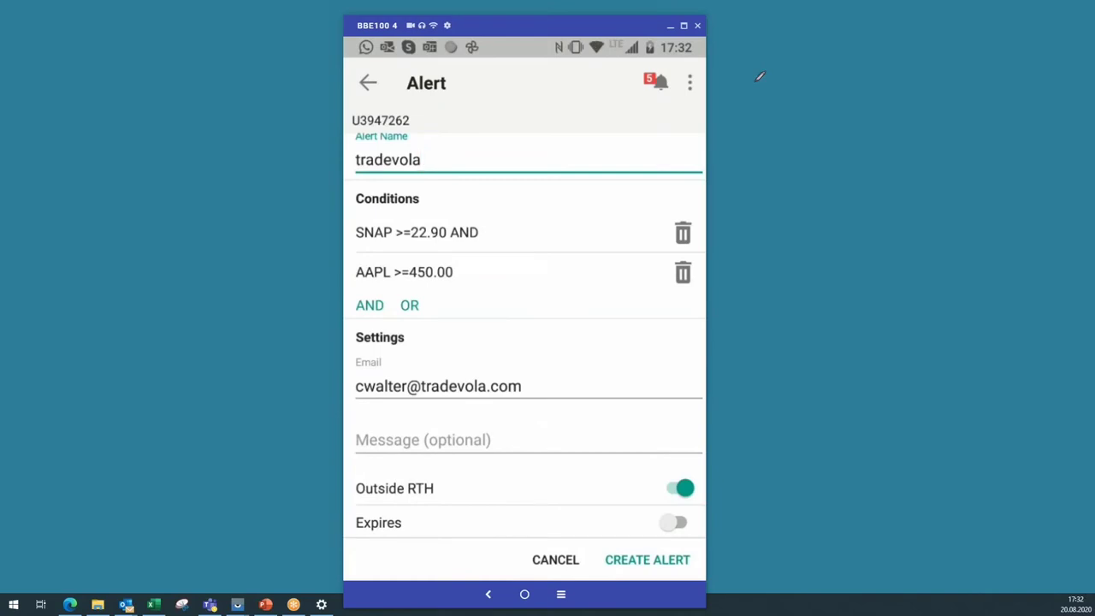
- Create the tradevola alert with its combined SNAP and AAPL price conditions
{"action": "scroll", "coordinate": [524, 342], "scroll_direction": "down", "scroll_amount": 1}
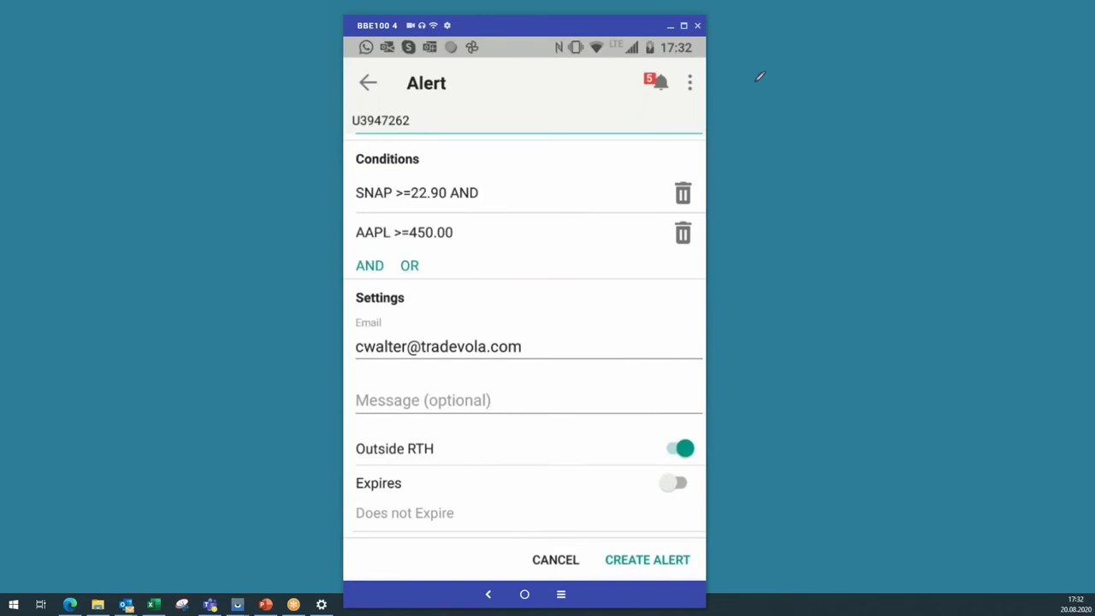
{"action": "mouse_move", "coordinate": [696, 551]}
{"action": "left_mouse_down"}
{"action": "mouse_move", "coordinate": [651, 537]}
{"action": "mouse_move", "coordinate": [591, 553]}
{"action": "mouse_move", "coordinate": [664, 573]}
{"action": "mouse_move", "coordinate": [697, 560]}
{"action": "mouse_move", "coordinate": [701, 544]}
{"action": "left_mouse_up"}
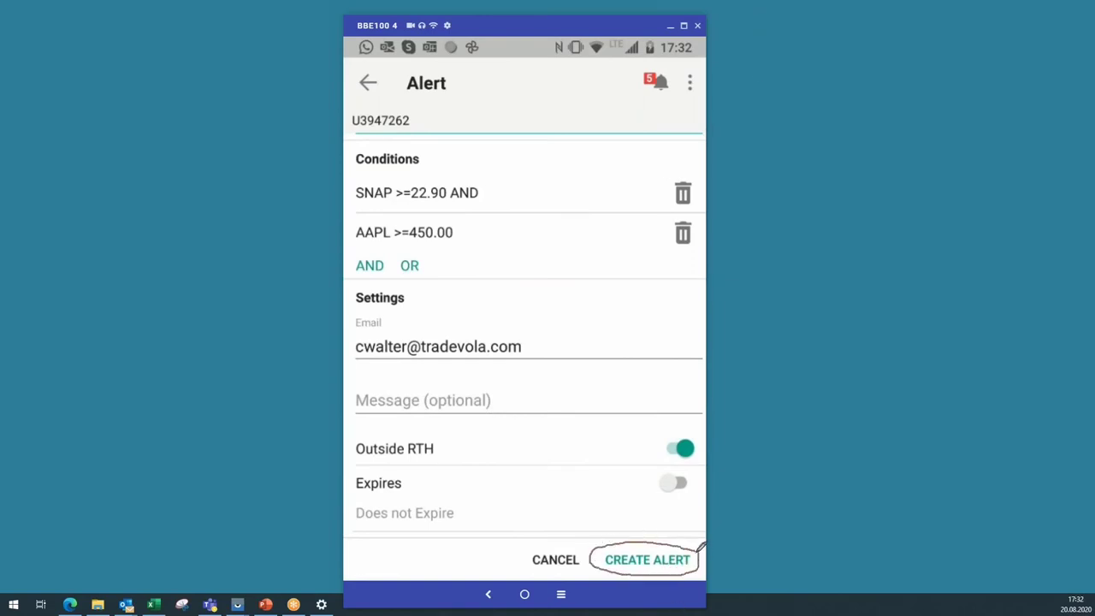
{"action": "left_click", "coordinate": [647, 559]}
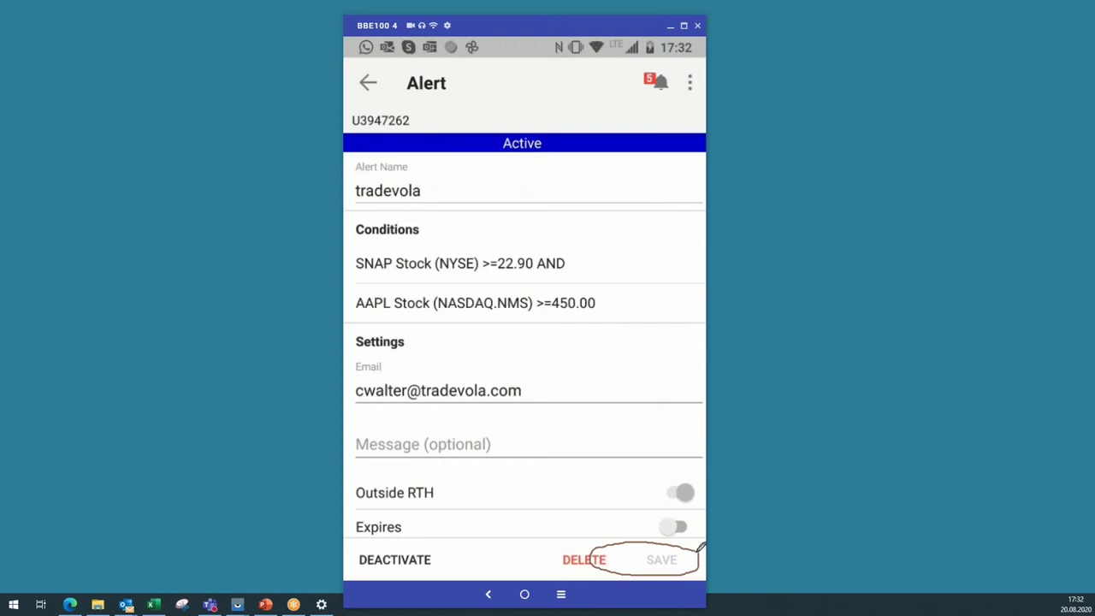
- Review the conditions and settings of the active tradevola alert and return to the alerts list
{"action": "scroll", "coordinate": [698, 551], "scroll_direction": "down", "scroll_amount": 1}
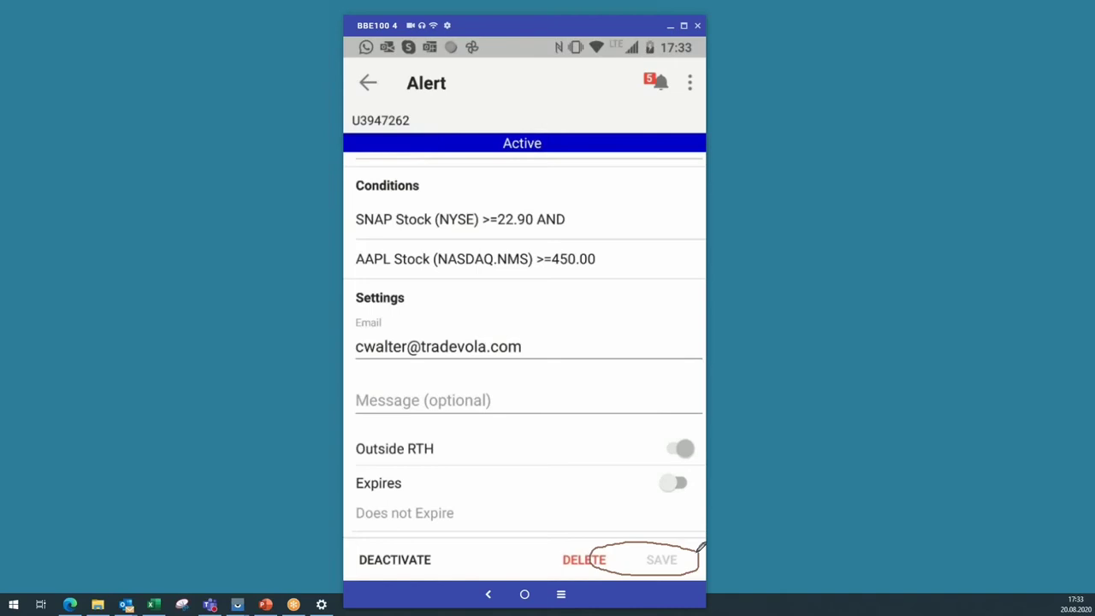
{"action": "scroll", "coordinate": [700, 546], "scroll_direction": "up", "scroll_amount": 1}
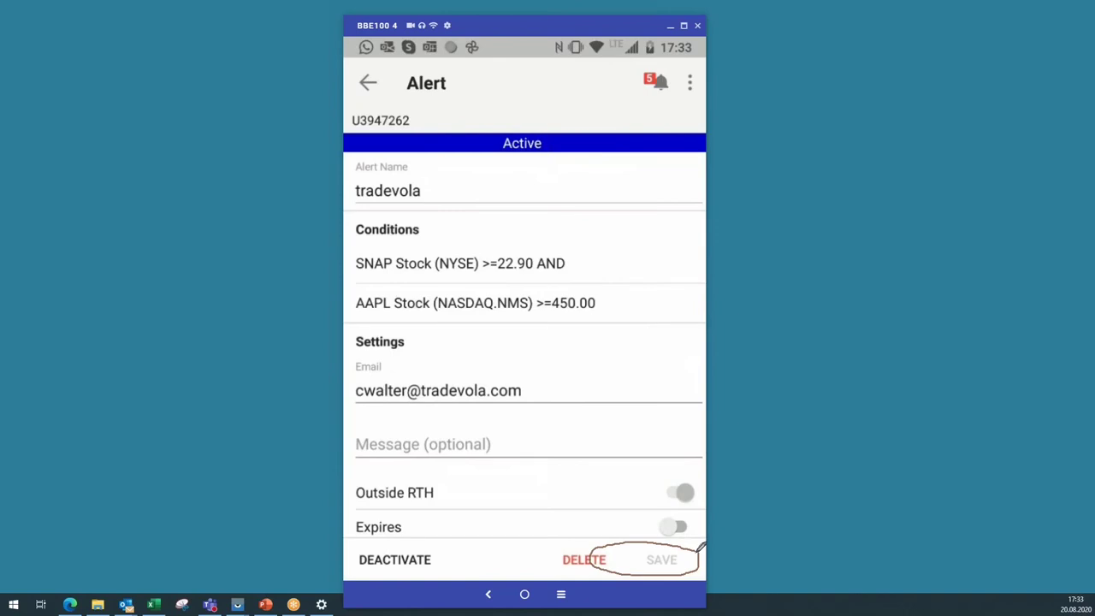
{"action": "key", "text": "Escape"}
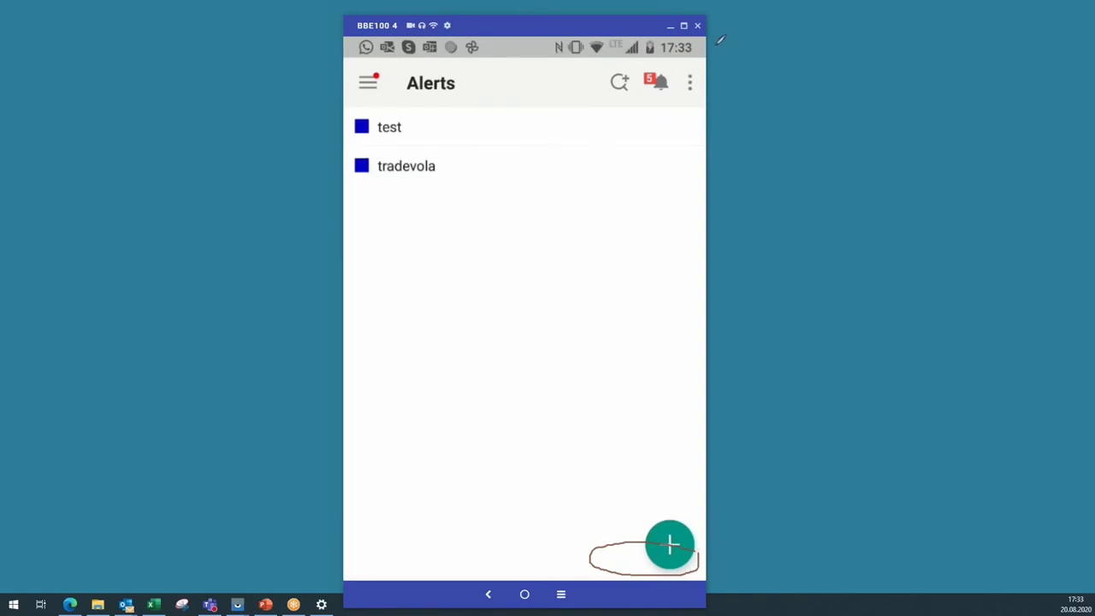
{"action": "left_click", "coordinate": [703, 10]}
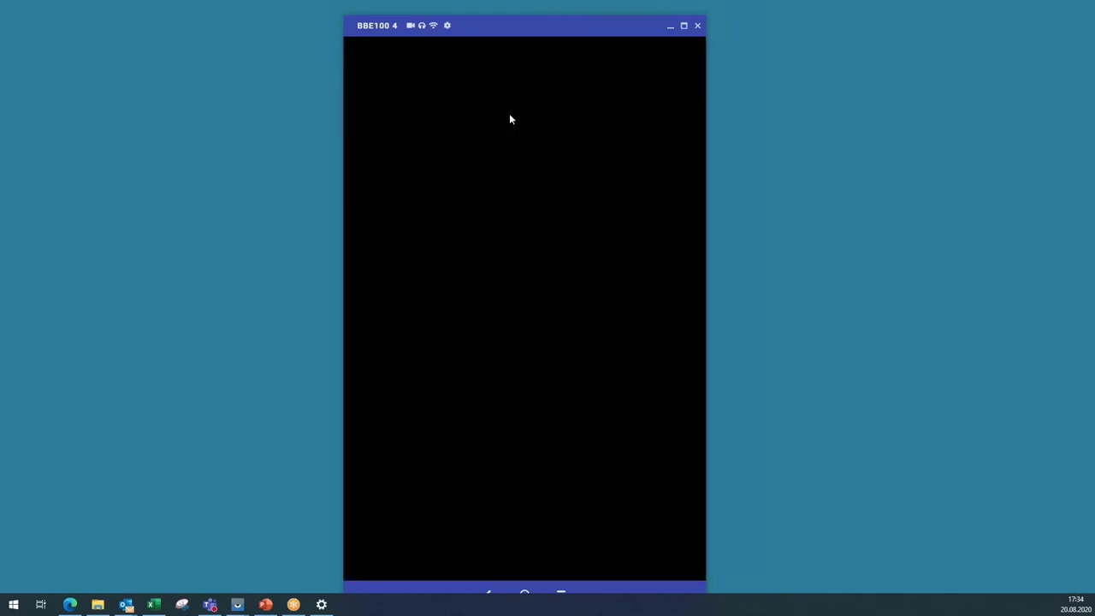
- Look through the main menu and search the instruments for AAPL
{"action": "left_click", "coordinate": [510, 115]}
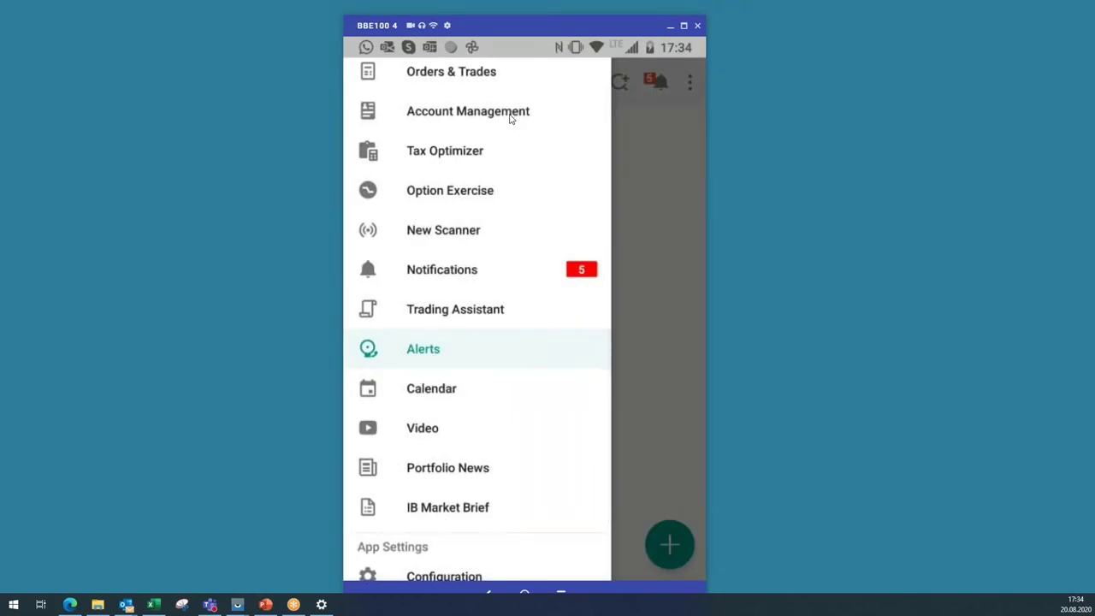
{"action": "scroll", "coordinate": [509, 119], "scroll_direction": "down", "scroll_amount": 3}
{"action": "scroll", "coordinate": [510, 119], "scroll_direction": "up", "scroll_amount": 4}
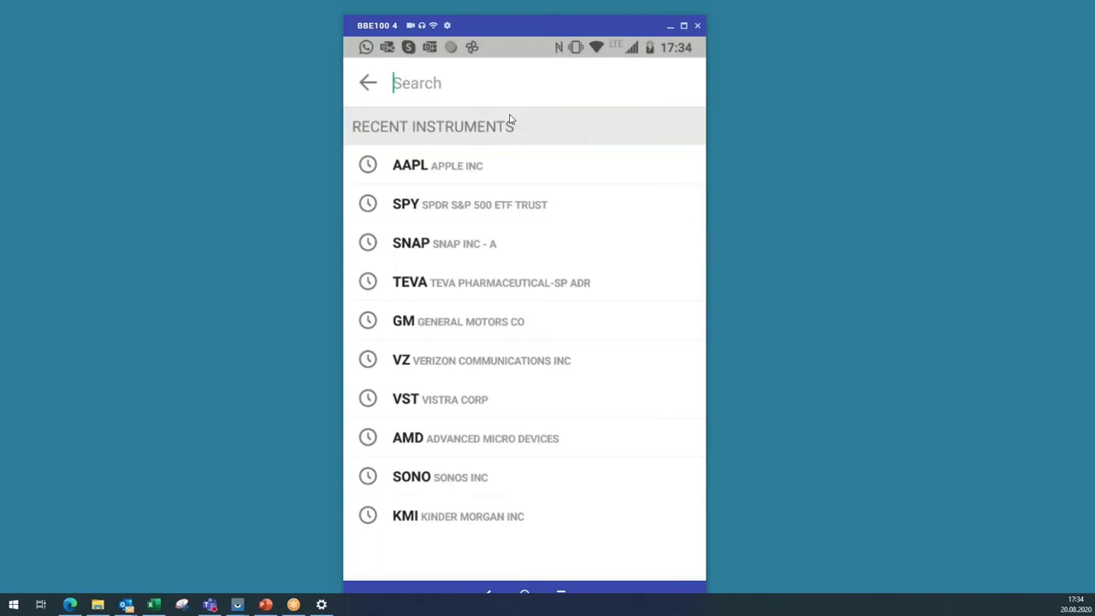
{"action": "type", "text": "AAPL"}
{"action": "key", "text": "Return"}
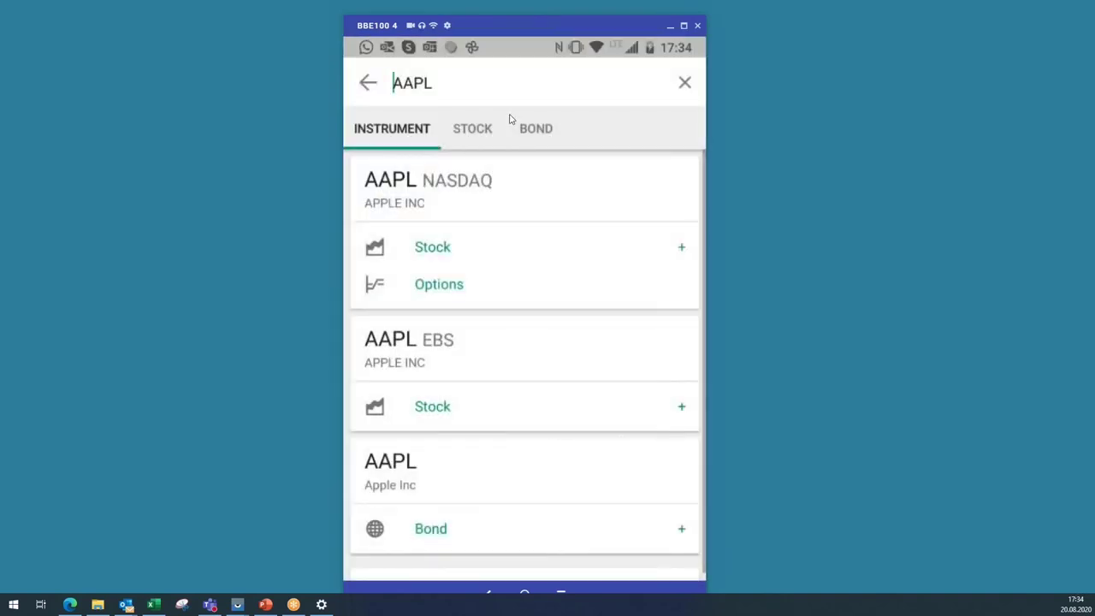
{"action": "key", "text": "Escape"}
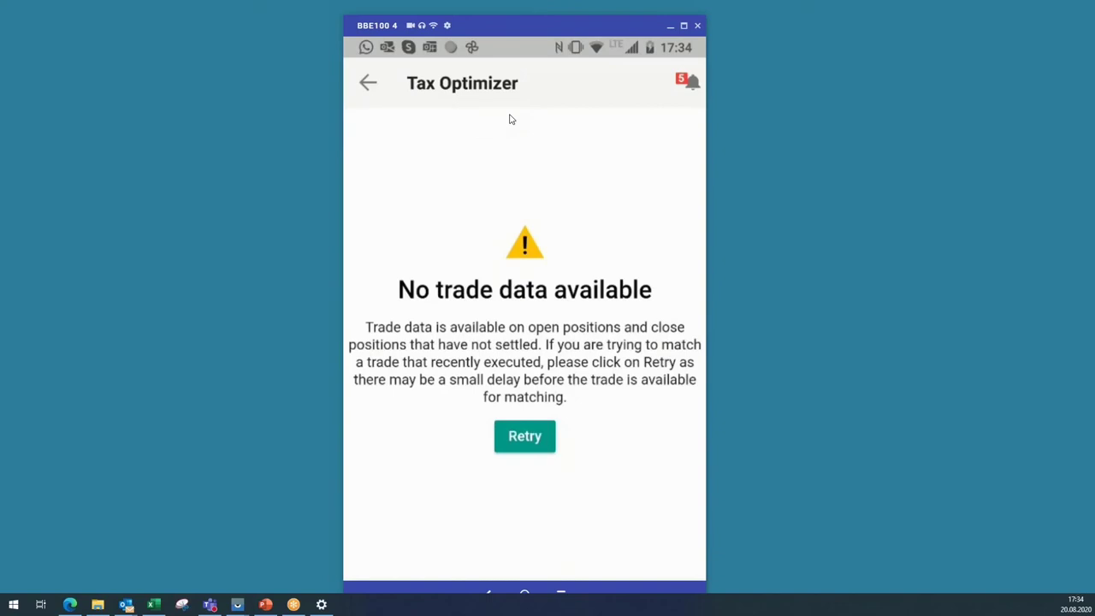
- Leave the Tax Optimizer and examine the main menu's trading, monitoring and app settings entries
{"action": "key", "text": "Return"}
{"action": "key", "text": "Escape"}
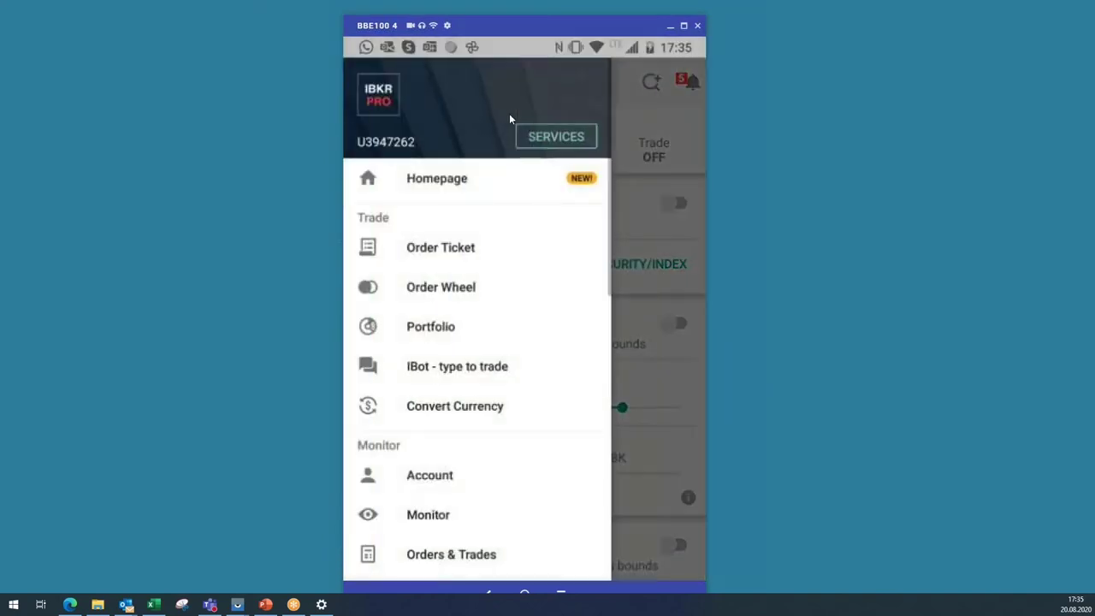
{"action": "scroll", "coordinate": [509, 119], "scroll_direction": "down", "scroll_amount": 3}
{"action": "scroll", "coordinate": [509, 119], "scroll_direction": "down", "scroll_amount": 3}
{"action": "scroll", "coordinate": [509, 119], "scroll_direction": "down", "scroll_amount": 5}
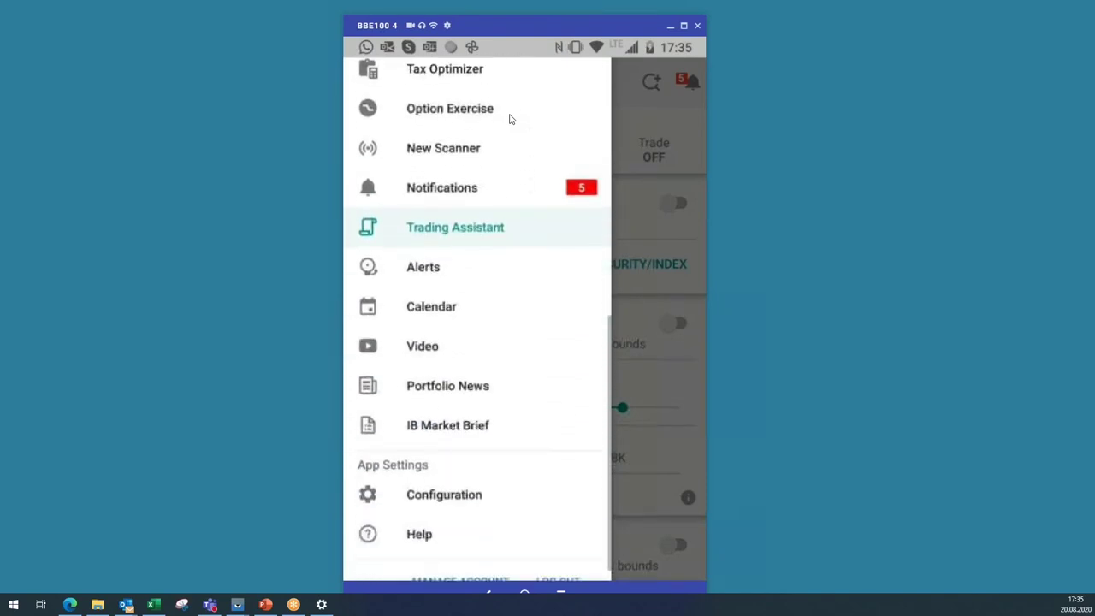
{"action": "scroll", "coordinate": [509, 119], "scroll_direction": "up", "scroll_amount": 2}
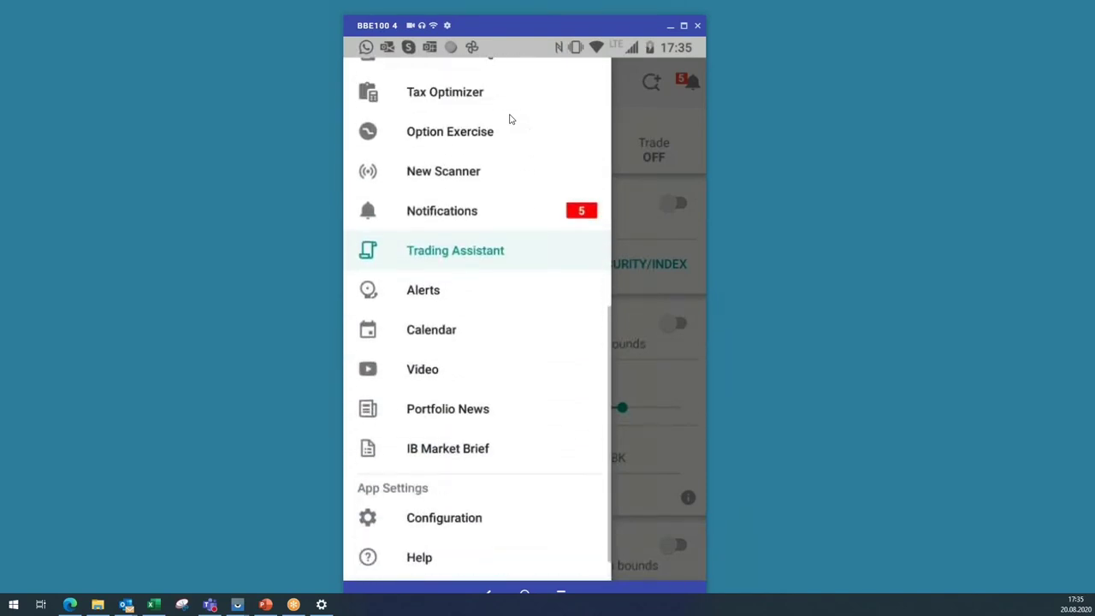
{"action": "scroll", "coordinate": [509, 119], "scroll_direction": "up", "scroll_amount": 3}
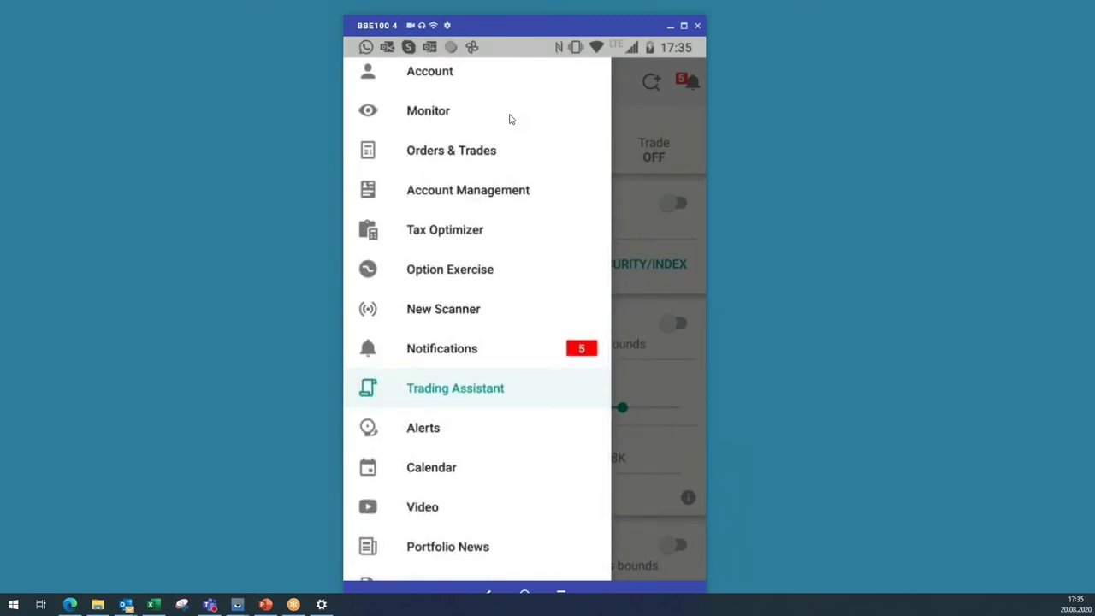
{"action": "scroll", "coordinate": [509, 119], "scroll_direction": "up", "scroll_amount": 1}
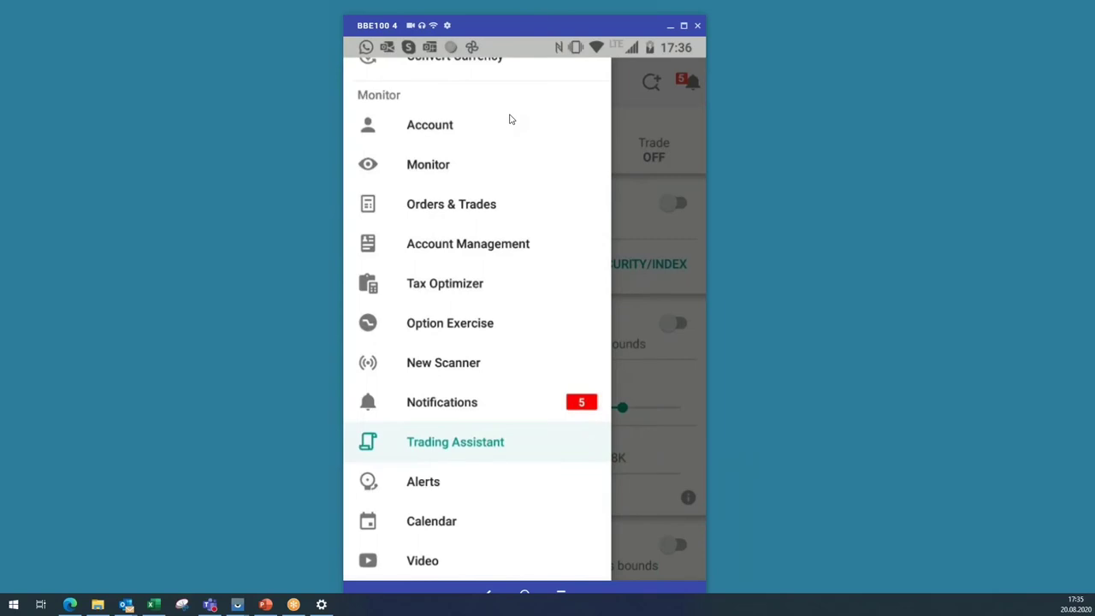
{"action": "scroll", "coordinate": [509, 119], "scroll_direction": "up", "scroll_amount": 1}
{"action": "scroll", "coordinate": [509, 119], "scroll_direction": "up", "scroll_amount": 2}
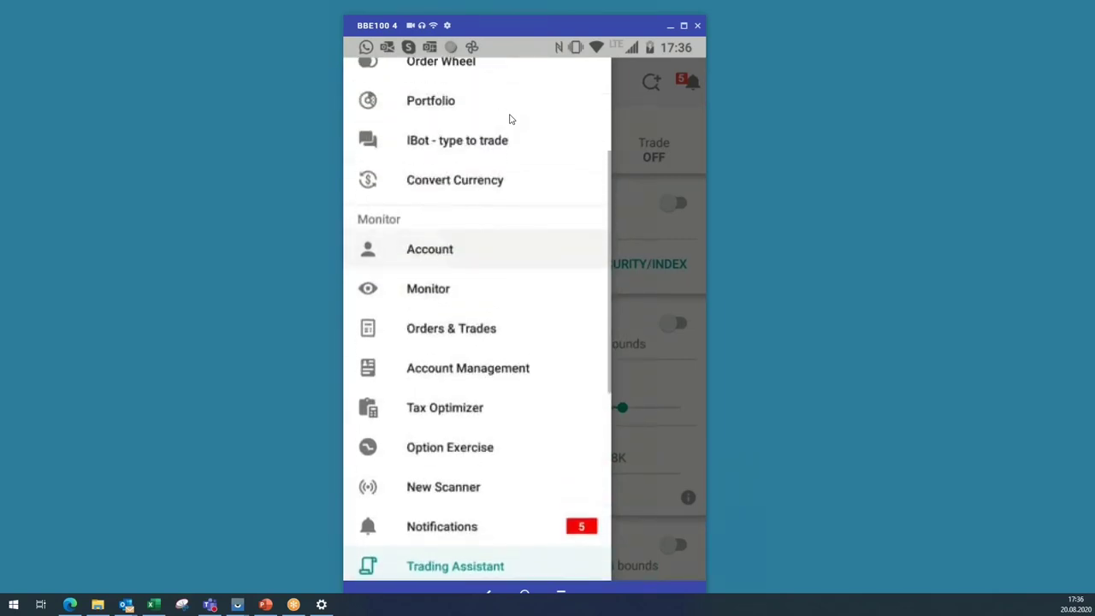
{"action": "scroll", "coordinate": [509, 119], "scroll_direction": "up", "scroll_amount": 4}
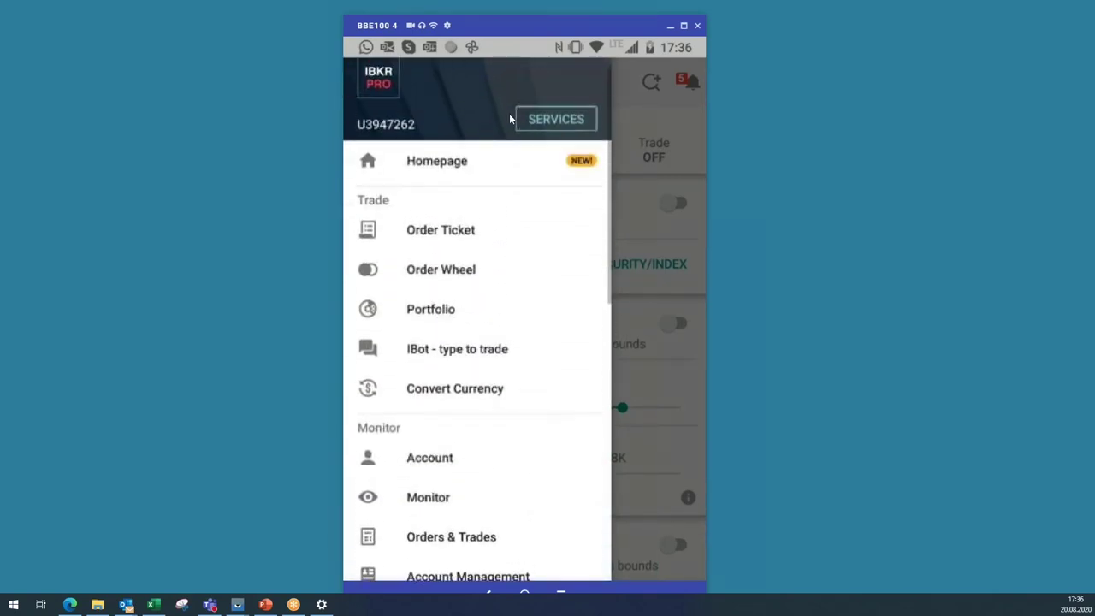
{"action": "scroll", "coordinate": [509, 119], "scroll_direction": "down", "scroll_amount": 8}
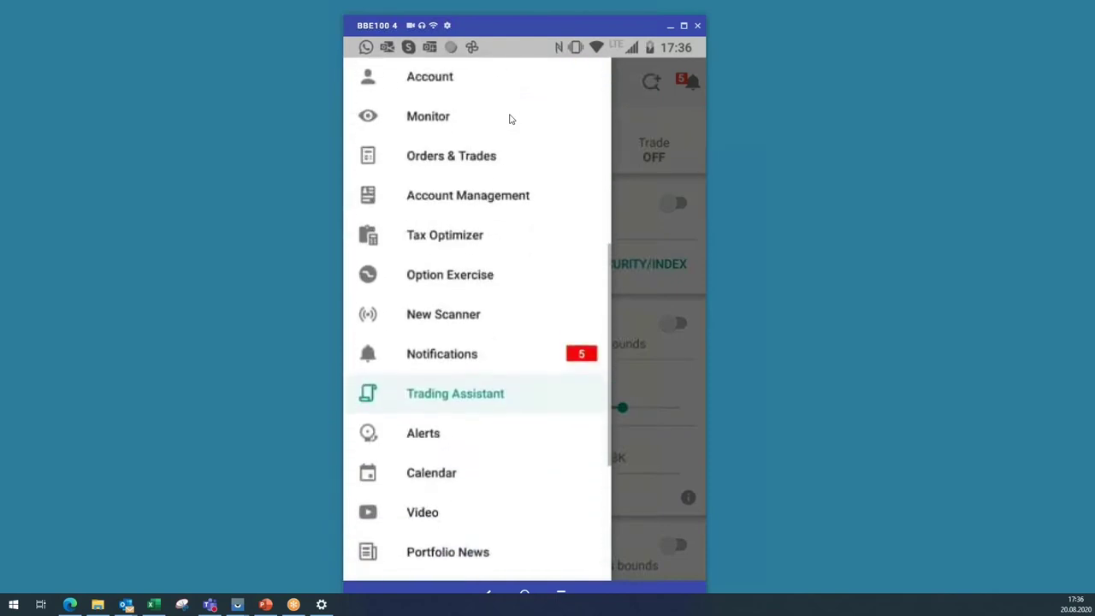
{"action": "scroll", "coordinate": [509, 119], "scroll_direction": "down", "scroll_amount": 2}
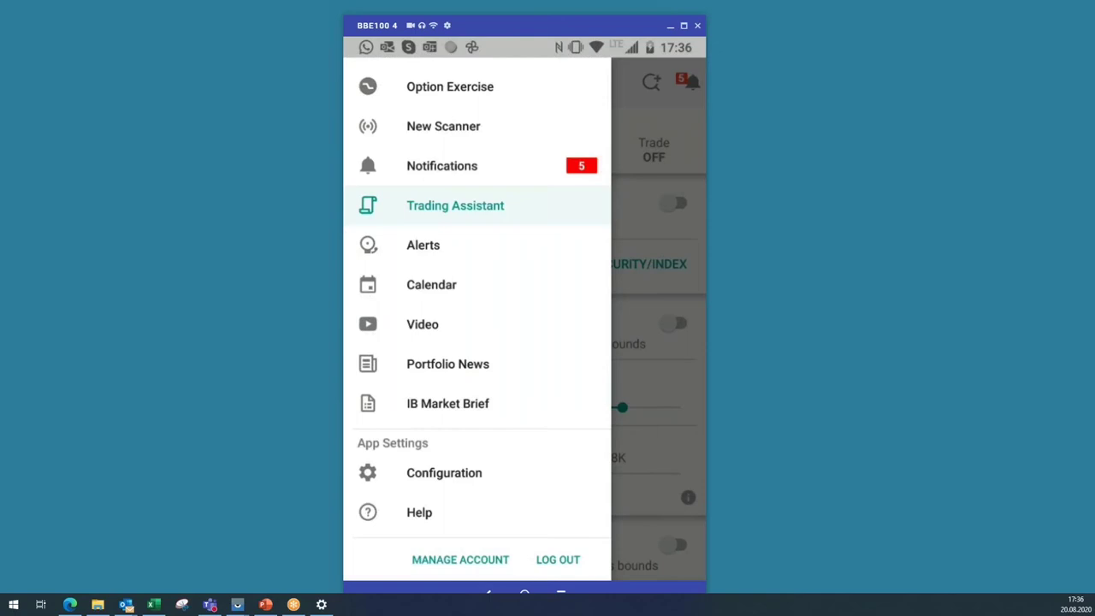
- Return to the Trade section of the main menu and open the Portfolio page
{"action": "key", "text": "Escape"}
{"action": "scroll", "coordinate": [477, 316], "scroll_direction": "up", "scroll_amount": 4}
{"action": "scroll", "coordinate": [477, 316], "scroll_direction": "up", "scroll_amount": 2}
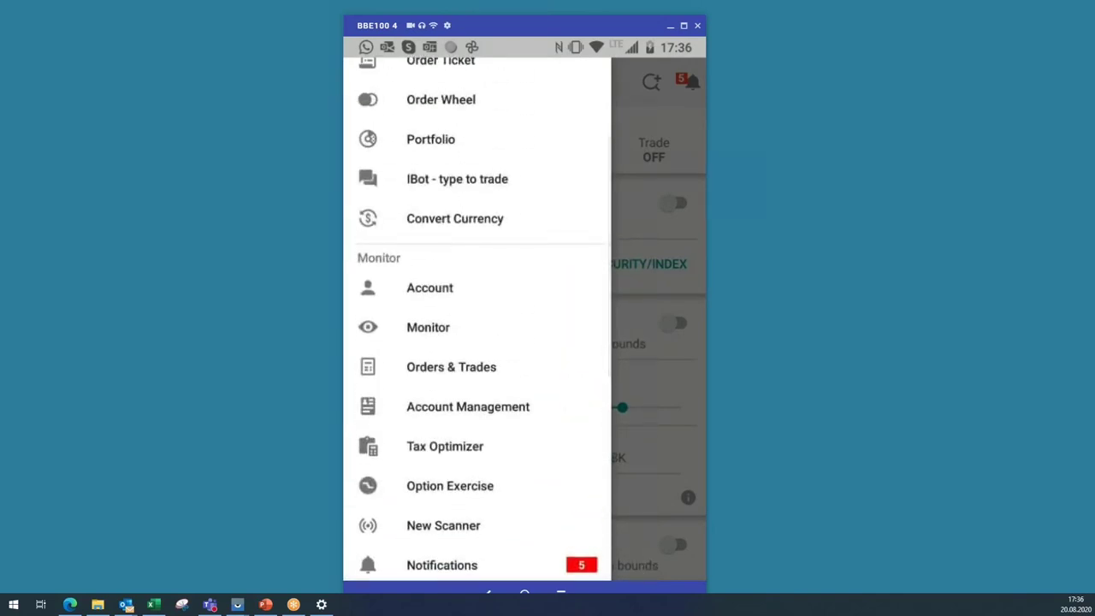
{"action": "left_click", "coordinate": [430, 140]}
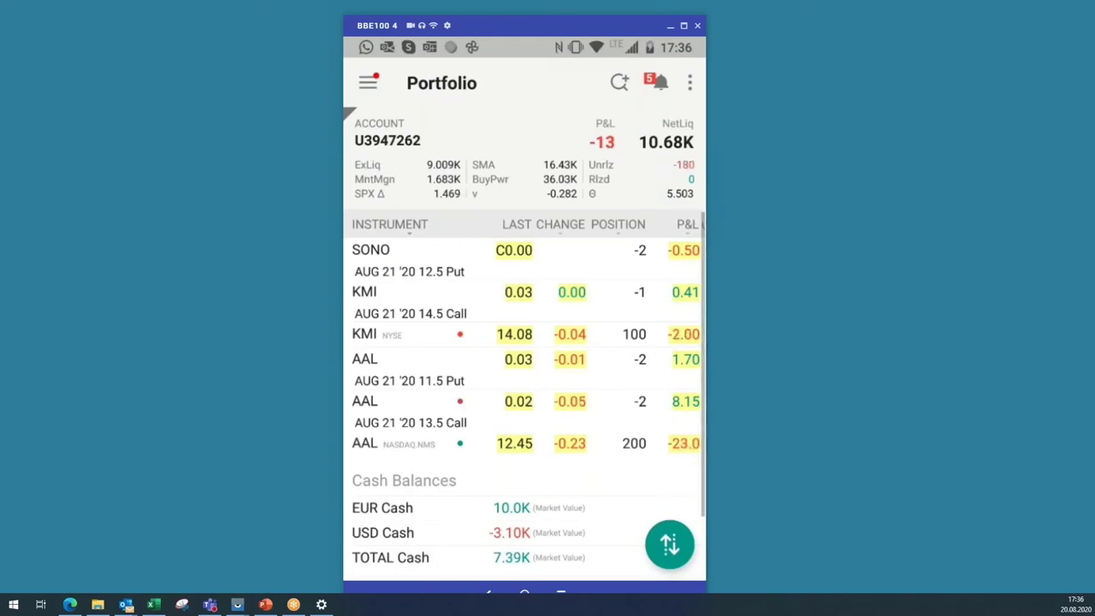
- Examine the stock and option positions in the portfolio and its EUR, USD and total cash balances
{"action": "scroll", "coordinate": [523, 402], "scroll_direction": "down", "scroll_amount": 1}
{"action": "scroll", "coordinate": [523, 402], "scroll_direction": "up", "scroll_amount": 1}
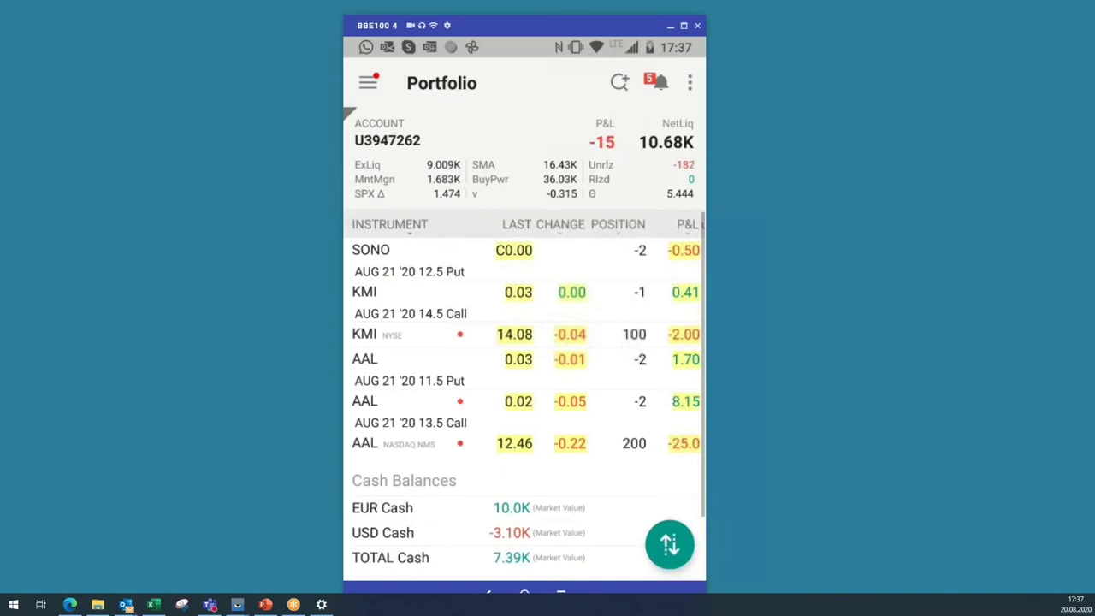
{"action": "scroll", "coordinate": [524, 398], "scroll_direction": "down", "scroll_amount": 2}
{"action": "scroll", "coordinate": [528, 397], "scroll_direction": "down", "scroll_amount": 3}
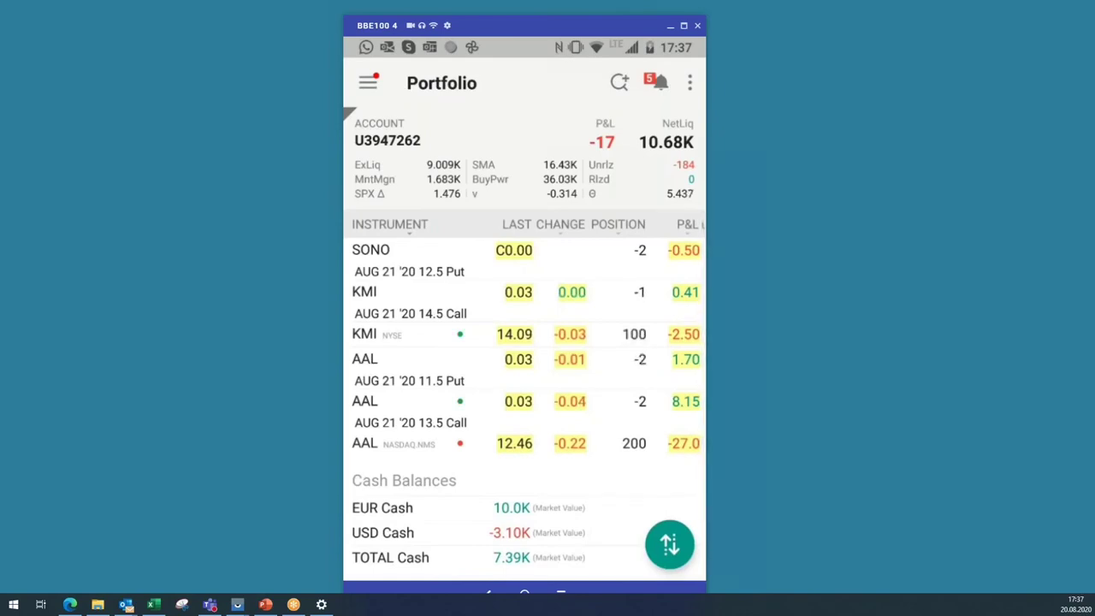
{"action": "scroll", "coordinate": [525, 359], "scroll_direction": "down", "scroll_amount": 3}
{"action": "scroll", "coordinate": [525, 359], "scroll_direction": "up", "scroll_amount": 3}
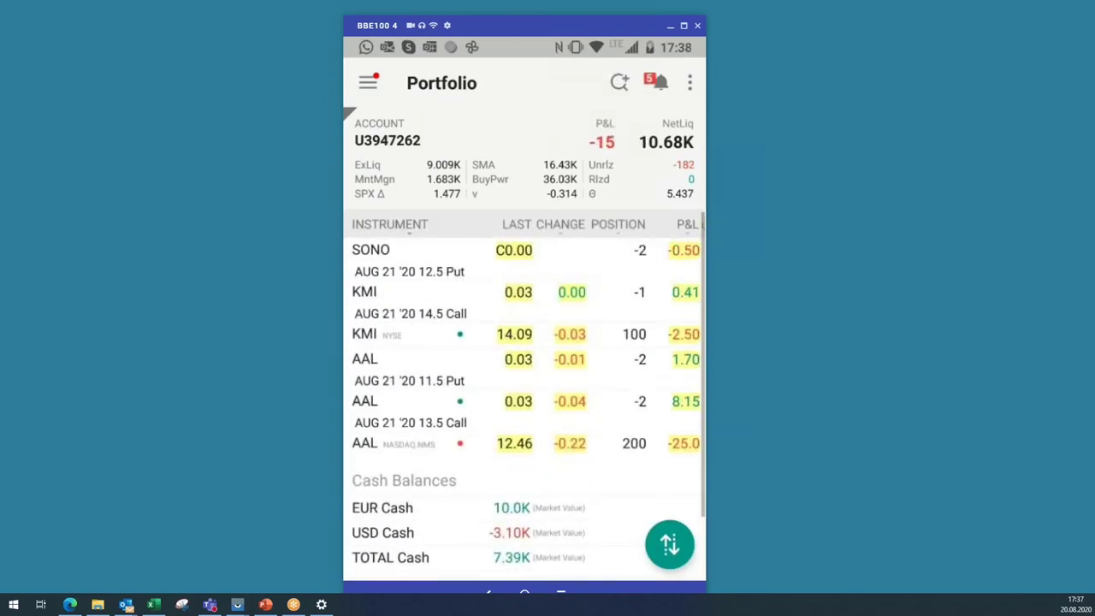
{"action": "scroll", "coordinate": [525, 394], "scroll_direction": "down", "scroll_amount": 3}
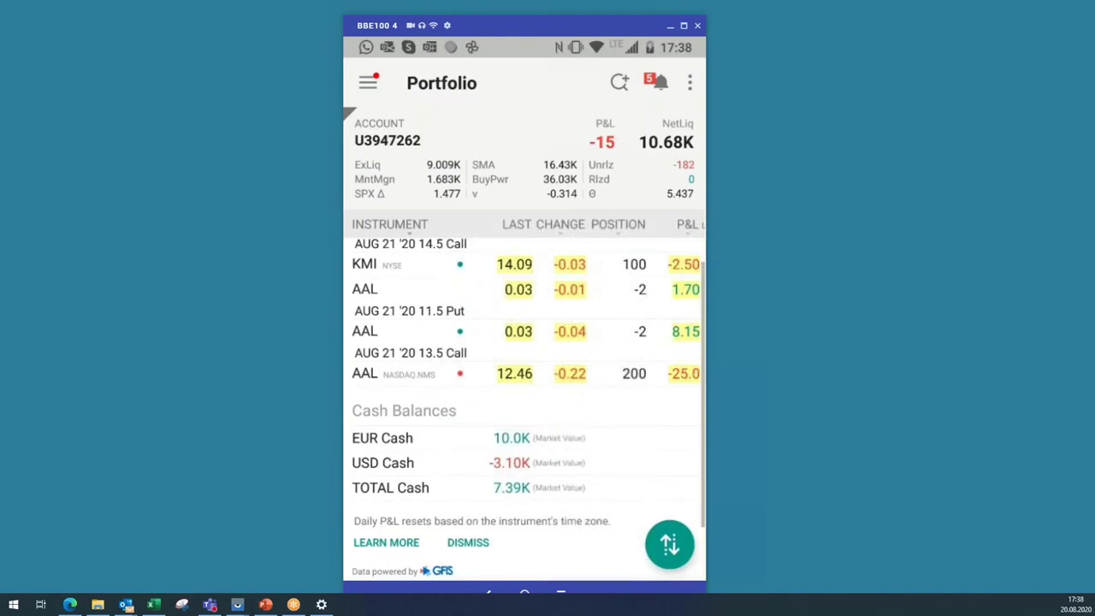
{"action": "scroll", "coordinate": [525, 394], "scroll_direction": "up", "scroll_amount": 2}
{"action": "scroll", "coordinate": [525, 393], "scroll_direction": "down", "scroll_amount": 3}
{"action": "scroll", "coordinate": [525, 394], "scroll_direction": "up", "scroll_amount": 2}
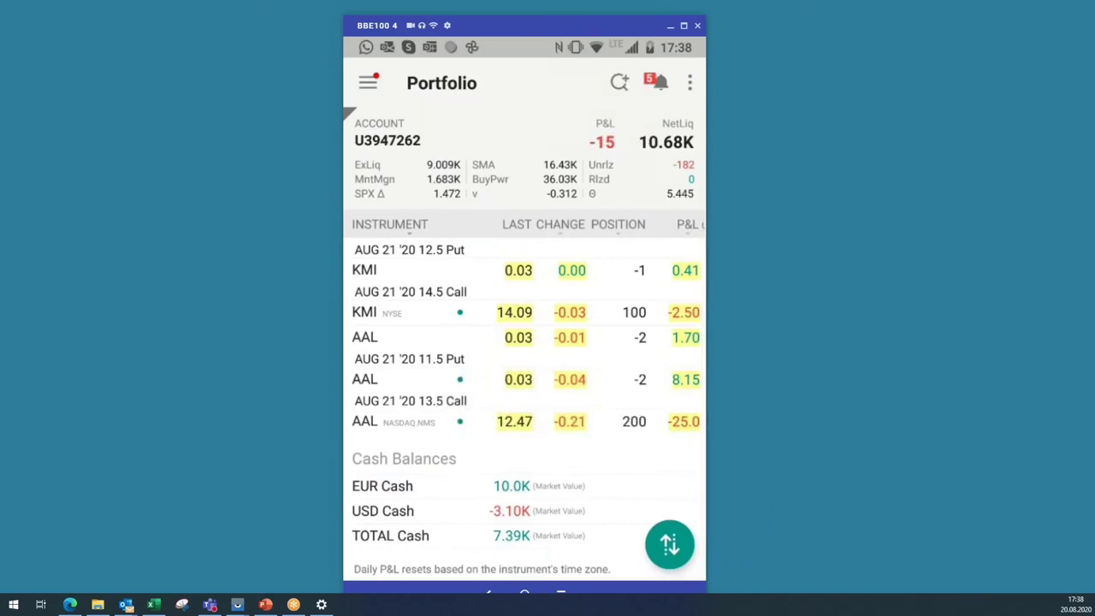
{"action": "scroll", "coordinate": [525, 394], "scroll_direction": "up", "scroll_amount": 1}
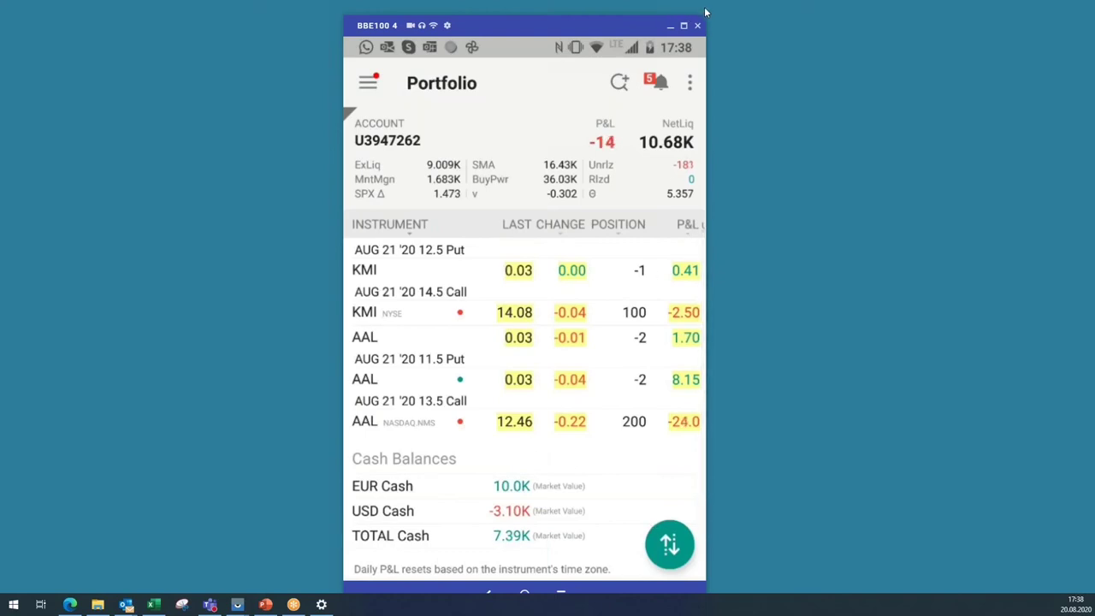
{"action": "mouse_move", "coordinate": [349, 448]}
{"action": "left_mouse_down"}
{"action": "mouse_move", "coordinate": [354, 544]}
{"action": "mouse_move", "coordinate": [596, 531]}
{"action": "mouse_move", "coordinate": [590, 438]}
{"action": "mouse_move", "coordinate": [374, 444]}
{"action": "left_mouse_up"}
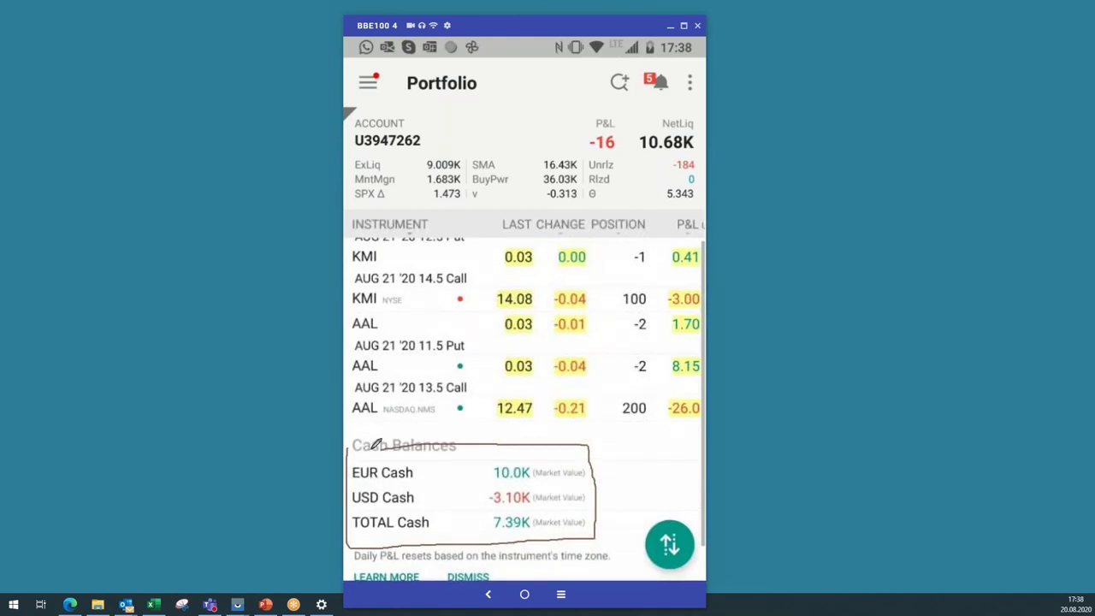
- Mark the position list and EUR cash value with the pen, view the Convert Currency page, and clear the marks
{"action": "mouse_move", "coordinate": [352, 231]}
{"action": "left_mouse_down"}
{"action": "mouse_move", "coordinate": [349, 390]}
{"action": "mouse_move", "coordinate": [363, 405]}
{"action": "mouse_move", "coordinate": [697, 416]}
{"action": "mouse_move", "coordinate": [703, 291]}
{"action": "mouse_move", "coordinate": [676, 224]}
{"action": "mouse_move", "coordinate": [352, 233]}
{"action": "left_mouse_up"}
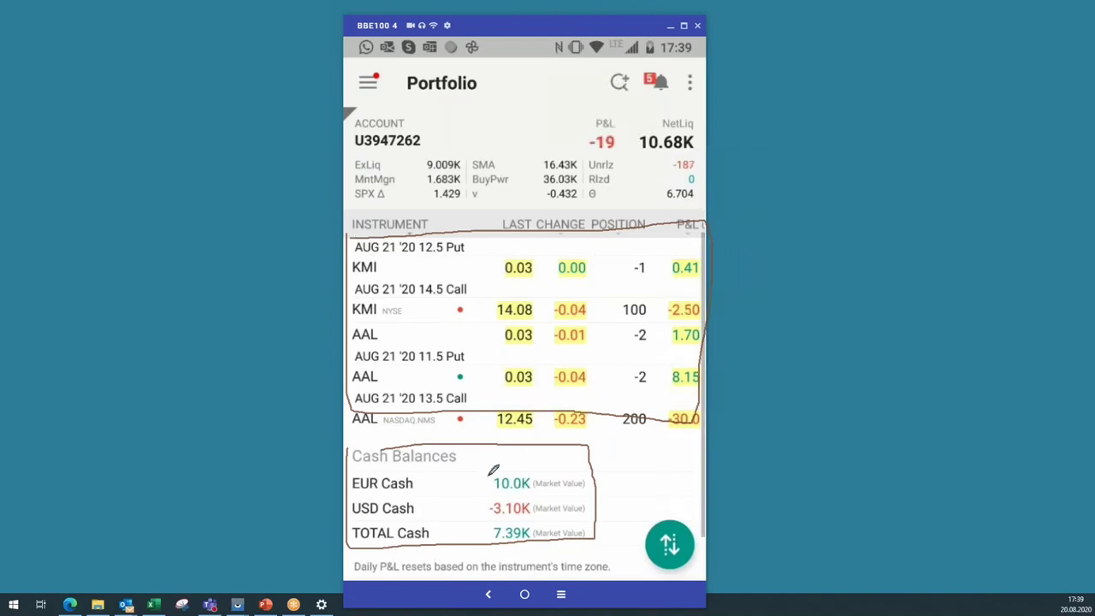
{"action": "mouse_move", "coordinate": [487, 492]}
{"action": "left_mouse_down"}
{"action": "mouse_move", "coordinate": [533, 494]}
{"action": "mouse_move", "coordinate": [534, 479]}
{"action": "mouse_move", "coordinate": [517, 474]}
{"action": "left_mouse_up"}
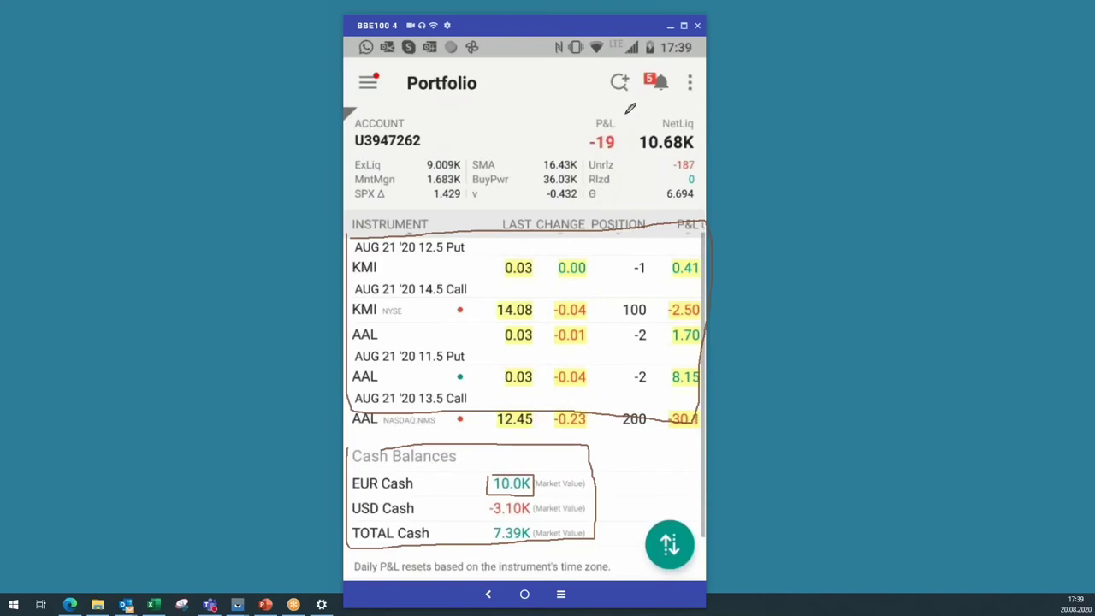
{"action": "mouse_move", "coordinate": [626, 109]}
{"action": "left_mouse_down"}
{"action": "mouse_move", "coordinate": [627, 157]}
{"action": "mouse_move", "coordinate": [700, 156]}
{"action": "mouse_move", "coordinate": [702, 117]}
{"action": "mouse_move", "coordinate": [628, 111]}
{"action": "left_mouse_up"}
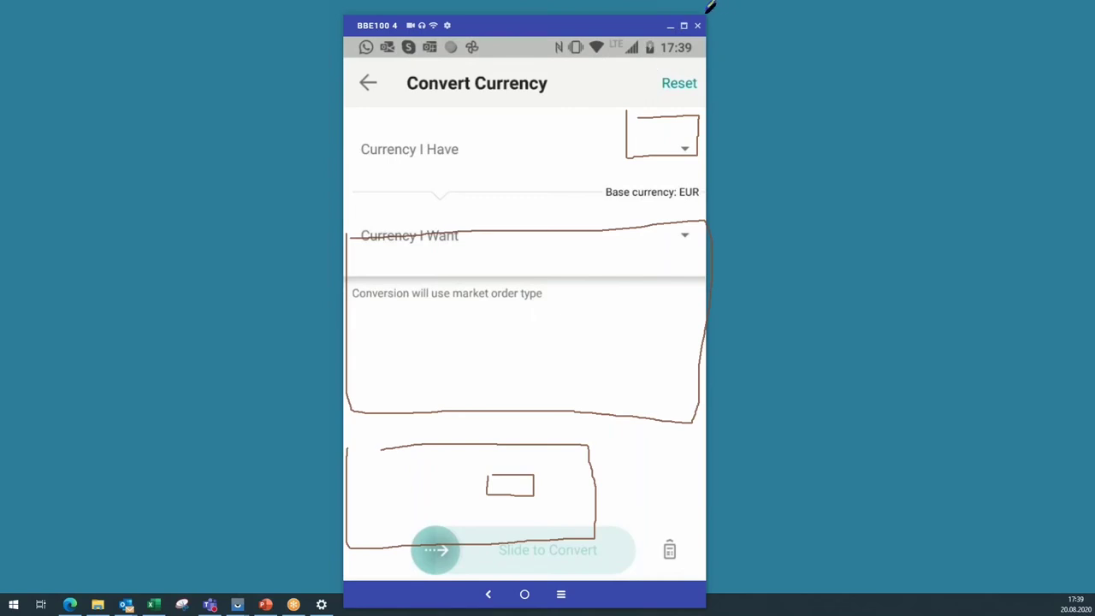
{"action": "left_click", "coordinate": [746, 77]}
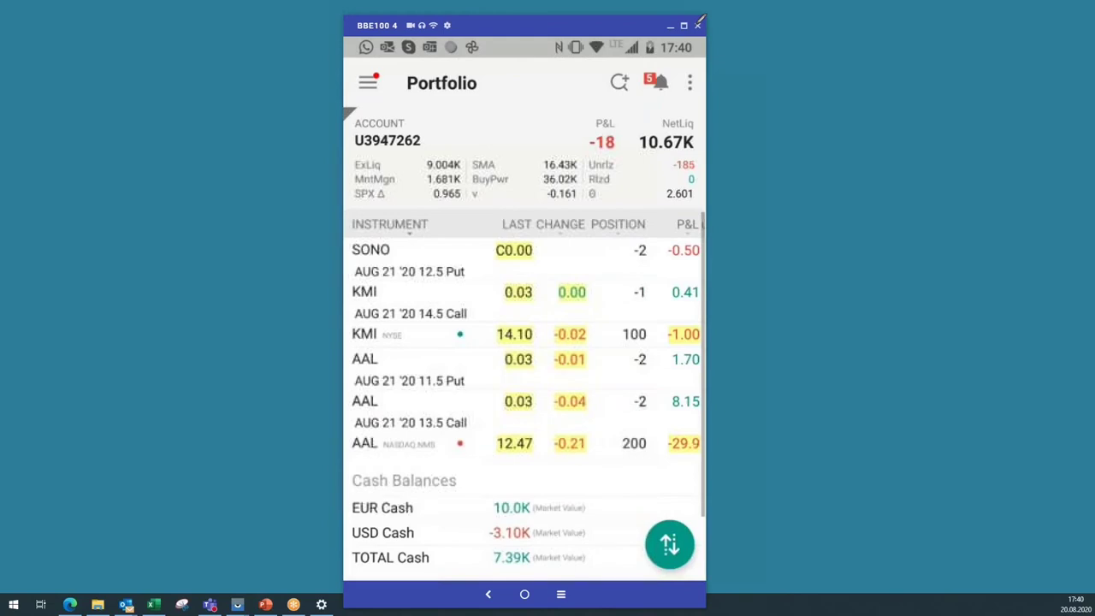
- Review the portfolio's positions and cash balances and circle the account number field with the pen
{"action": "scroll", "coordinate": [525, 393], "scroll_direction": "down", "scroll_amount": 2}
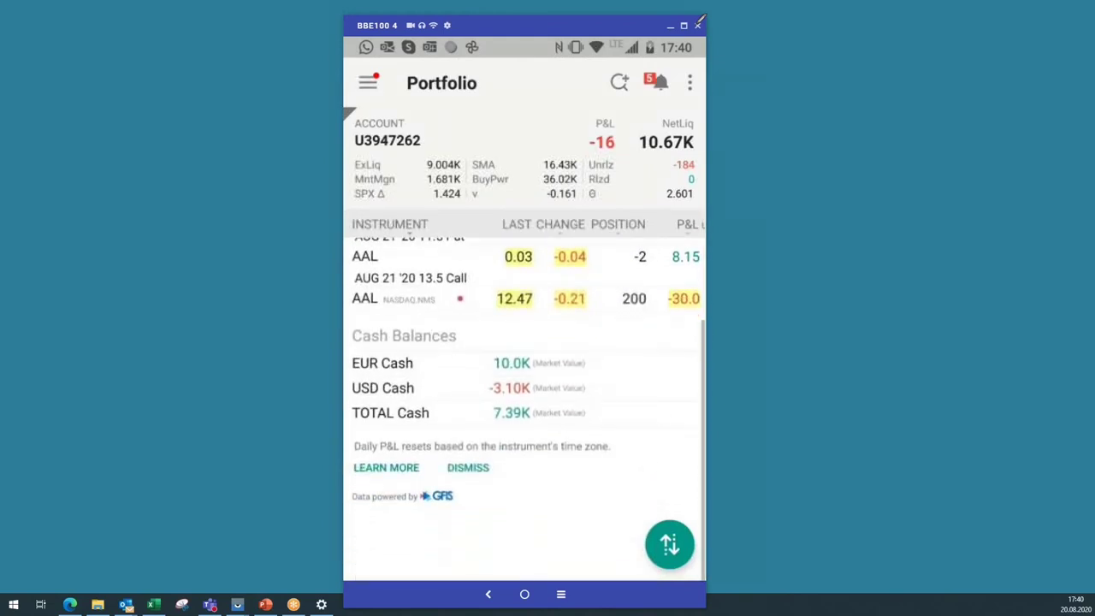
{"action": "scroll", "coordinate": [524, 384], "scroll_direction": "up", "scroll_amount": 5}
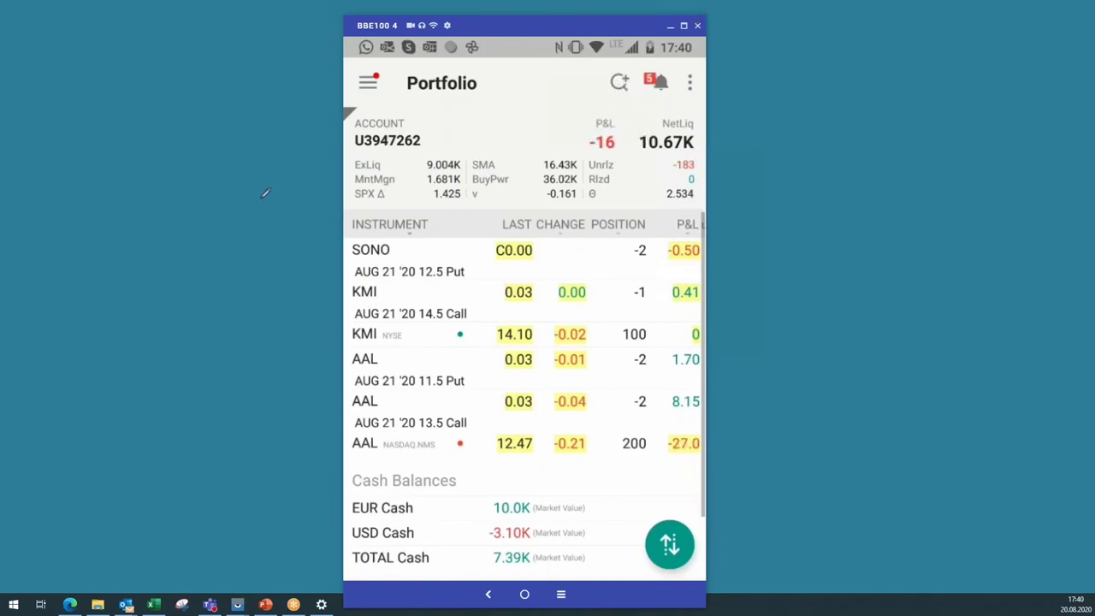
{"action": "mouse_move", "coordinate": [350, 148]}
{"action": "left_mouse_down"}
{"action": "mouse_move", "coordinate": [428, 141]}
{"action": "mouse_move", "coordinate": [423, 113]}
{"action": "mouse_move", "coordinate": [349, 116]}
{"action": "left_mouse_up"}
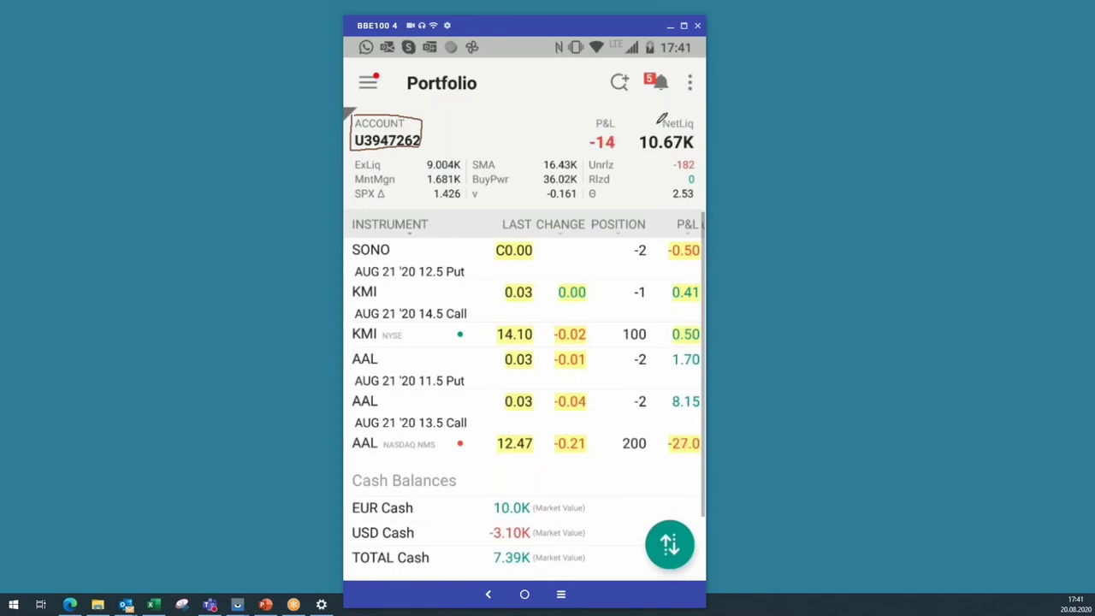
{"action": "scroll", "coordinate": [657, 123], "scroll_direction": "down", "scroll_amount": 1}
{"action": "scroll", "coordinate": [657, 123], "scroll_direction": "up", "scroll_amount": 1}
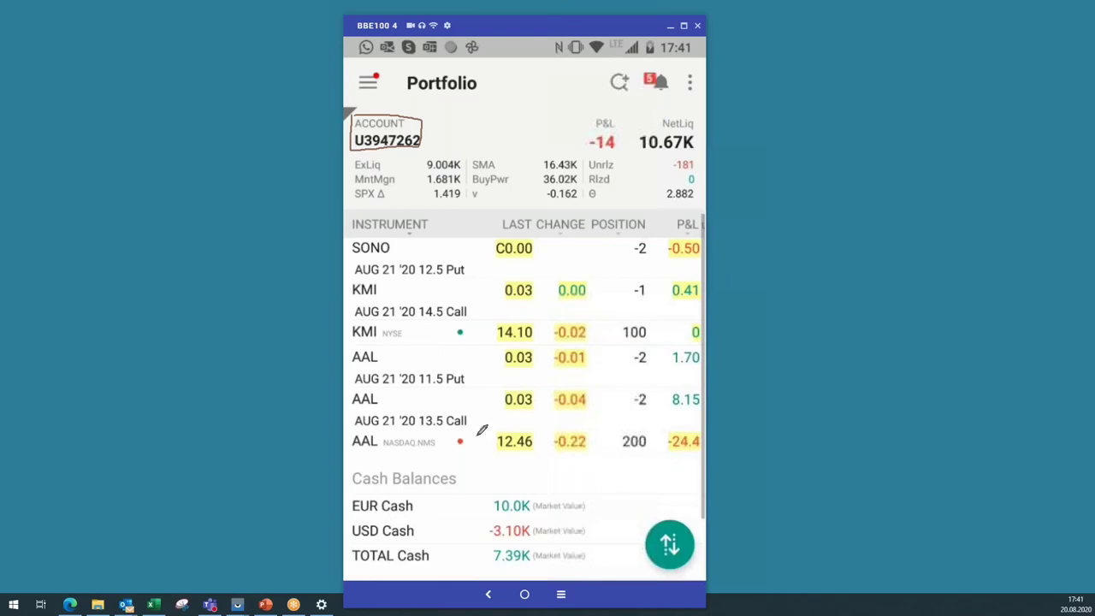
- Circle the USD cash balance with the pen, compare it with the positions, and clear the drawn marks
{"action": "mouse_move", "coordinate": [482, 522]}
{"action": "left_mouse_down"}
{"action": "mouse_move", "coordinate": [520, 540]}
{"action": "mouse_move", "coordinate": [578, 543]}
{"action": "mouse_move", "coordinate": [602, 530]}
{"action": "mouse_move", "coordinate": [604, 513]}
{"action": "mouse_move", "coordinate": [484, 518]}
{"action": "left_mouse_up"}
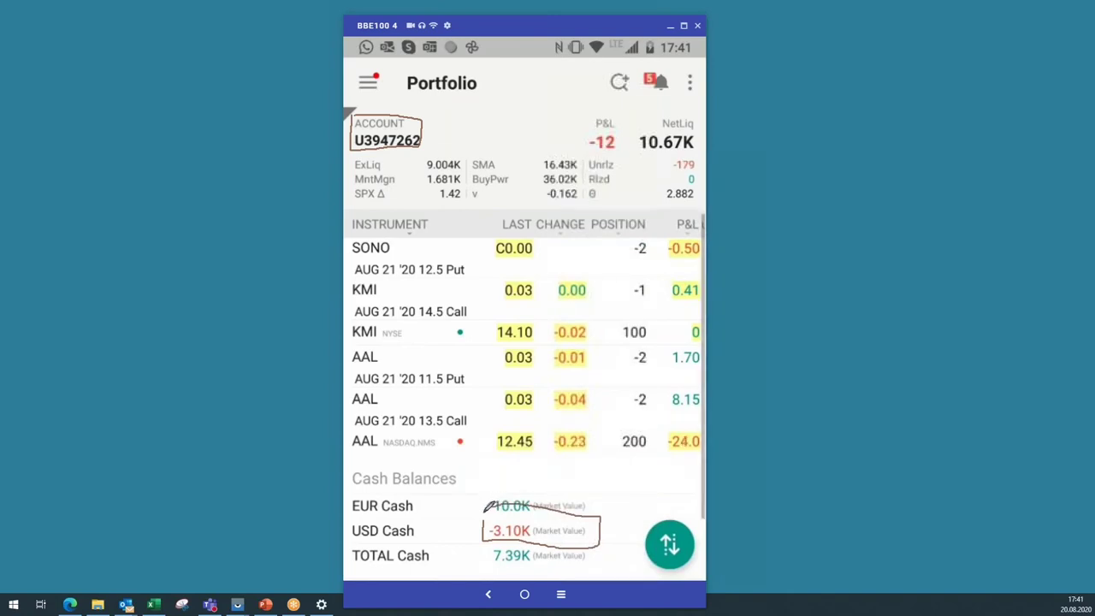
{"action": "scroll", "coordinate": [488, 506], "scroll_direction": "down", "scroll_amount": 1}
{"action": "scroll", "coordinate": [487, 505], "scroll_direction": "up", "scroll_amount": 1}
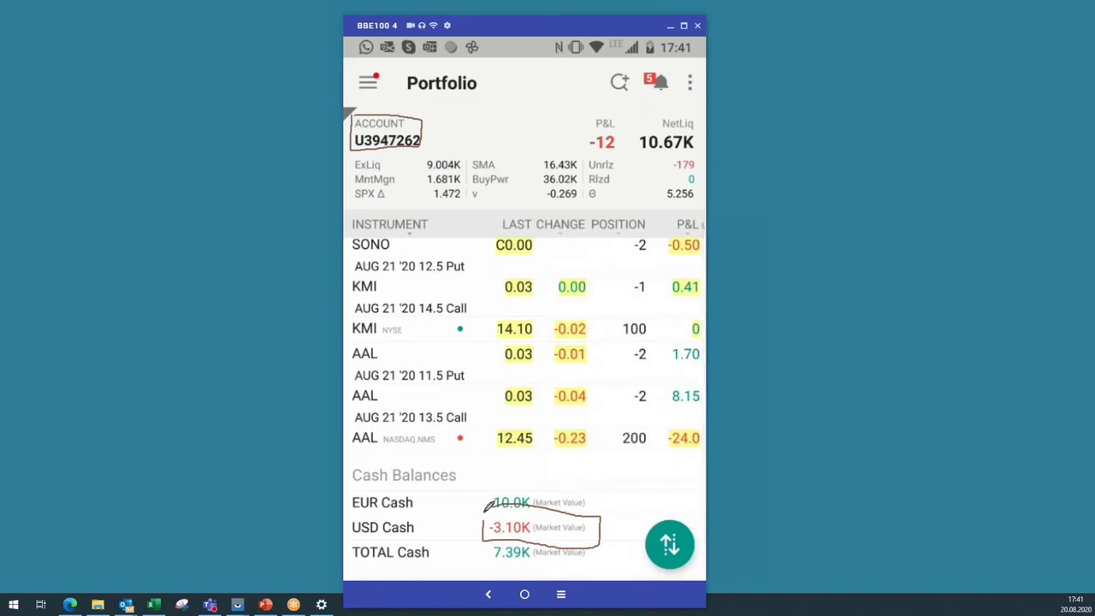
{"action": "scroll", "coordinate": [488, 506], "scroll_direction": "up", "scroll_amount": 1}
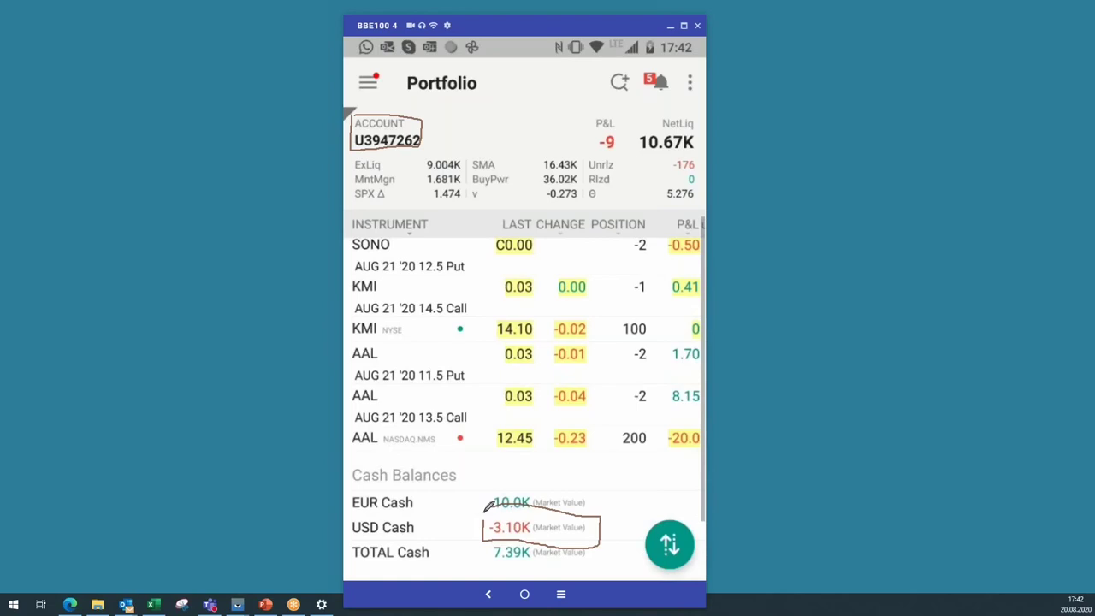
{"action": "scroll", "coordinate": [524, 402], "scroll_direction": "up", "scroll_amount": 1}
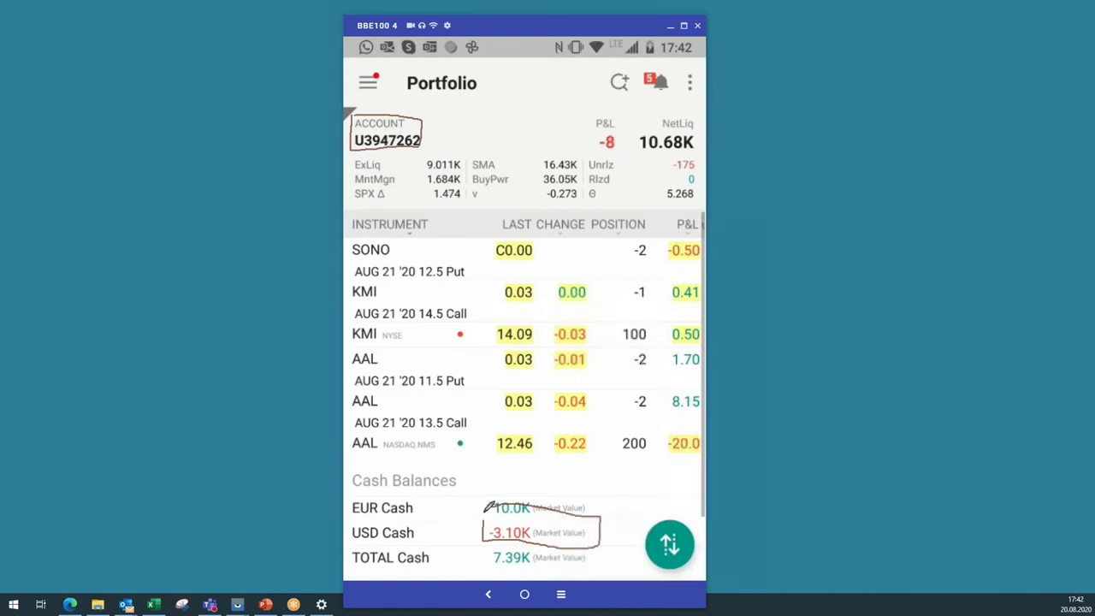
{"action": "scroll", "coordinate": [487, 507], "scroll_direction": "down", "scroll_amount": 1}
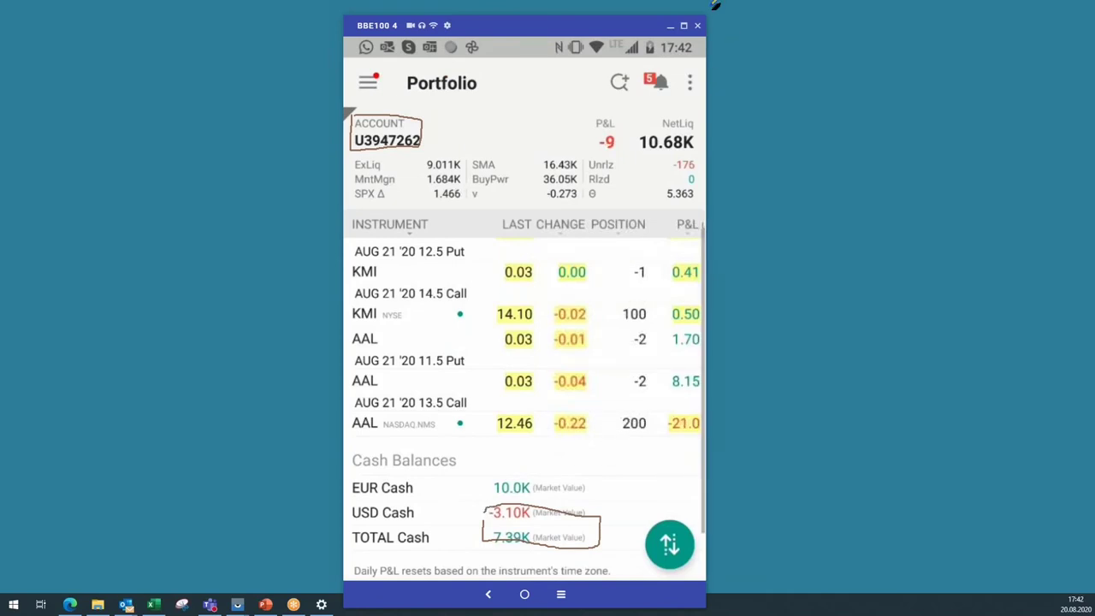
{"action": "left_click", "coordinate": [760, 72]}
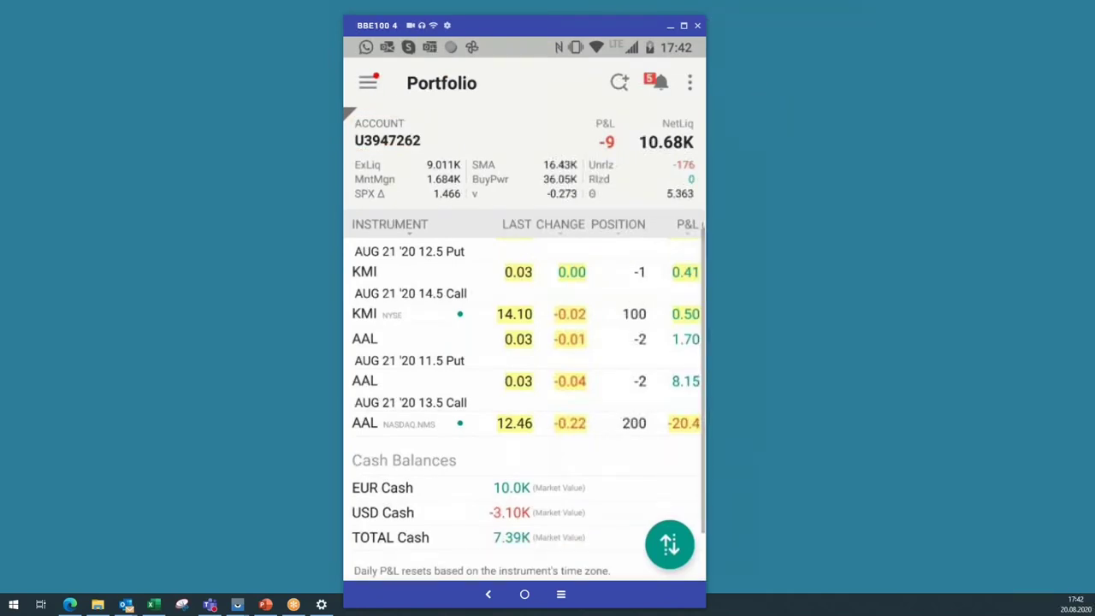
- Open the Scanners page and view the library of predefined scanners before returning to the custom scanner lists
{"action": "scroll", "coordinate": [477, 342], "scroll_direction": "down", "scroll_amount": 3}
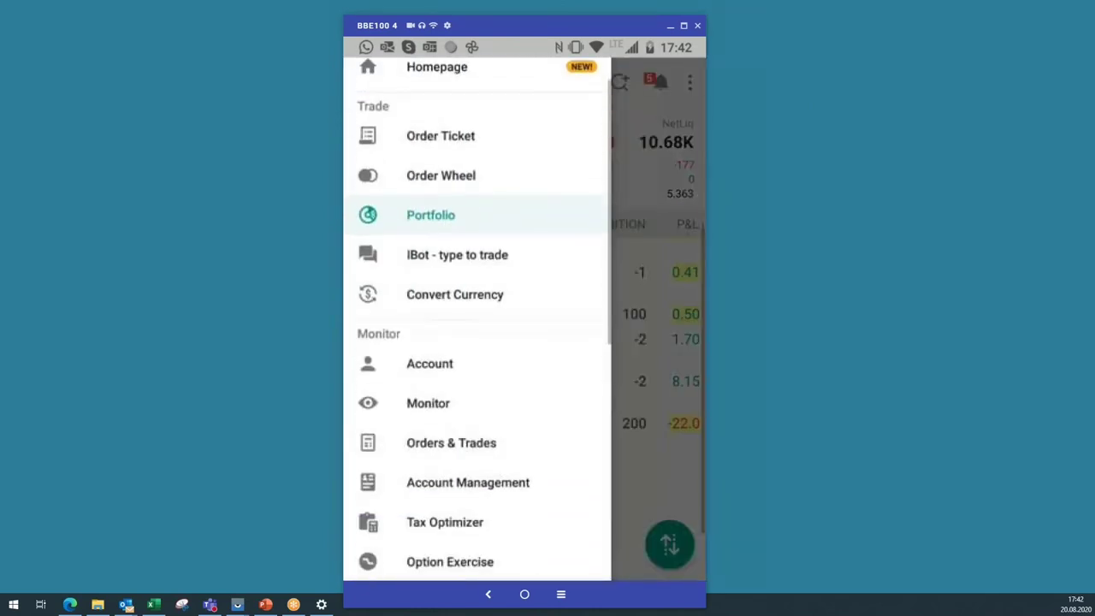
{"action": "left_click", "coordinate": [443, 486]}
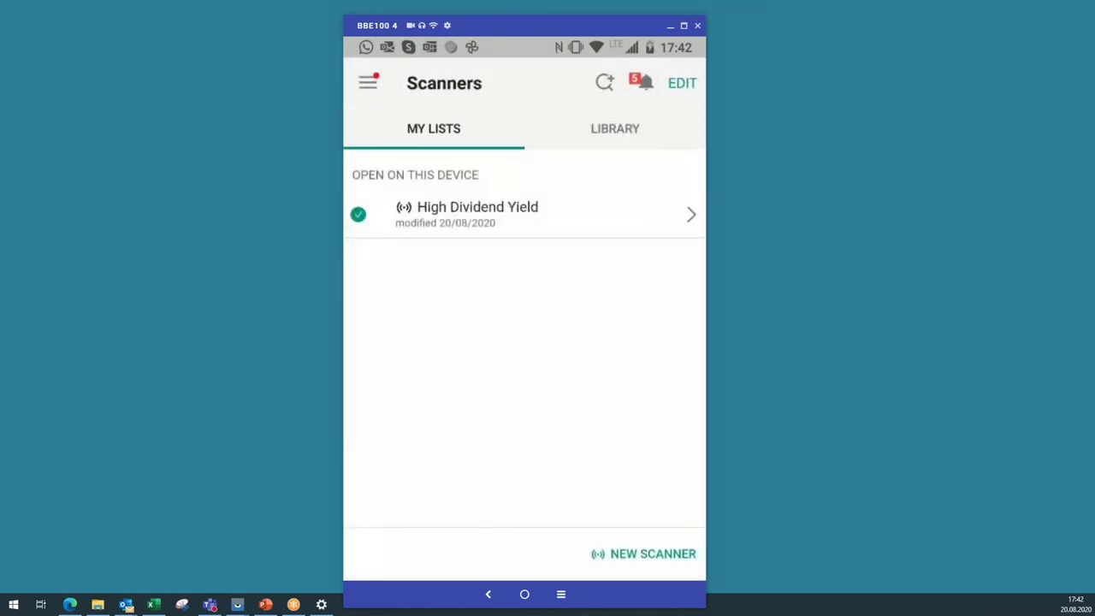
{"action": "left_click", "coordinate": [614, 129]}
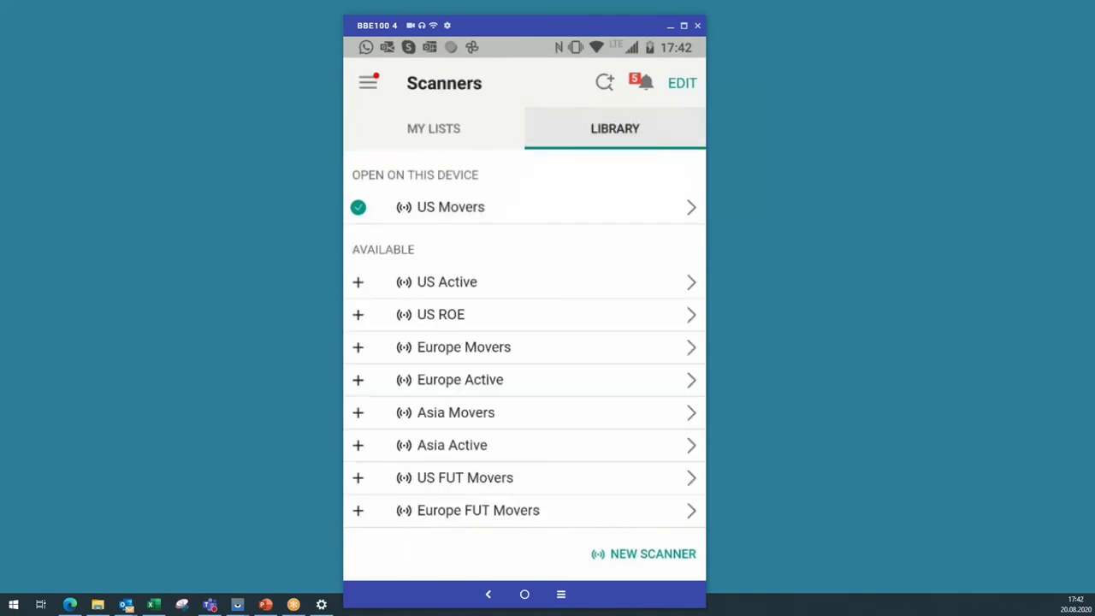
{"action": "left_click", "coordinate": [432, 128]}
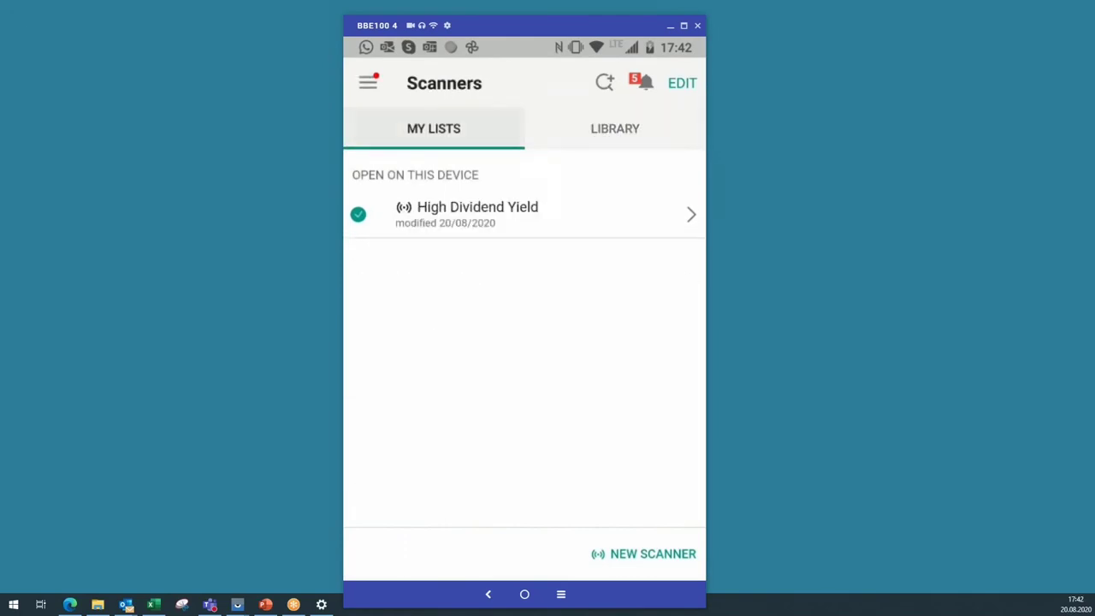
- Preview the High Dividend Yield scanner's filters and its rename option, and return to the scanner list without renaming it
{"action": "left_click", "coordinate": [466, 212]}
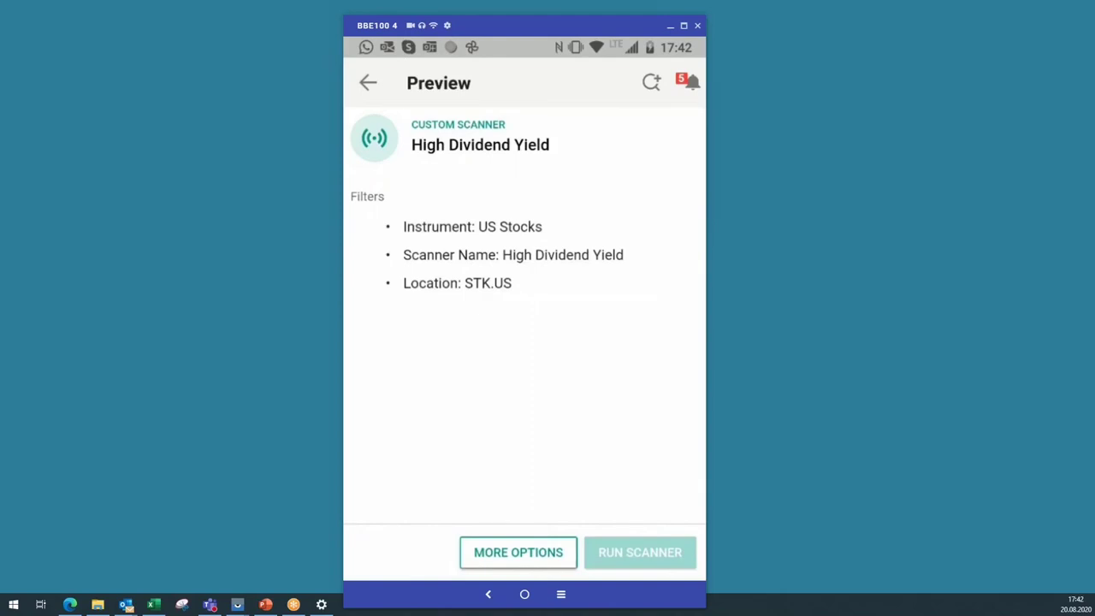
{"action": "left_click", "coordinate": [517, 551]}
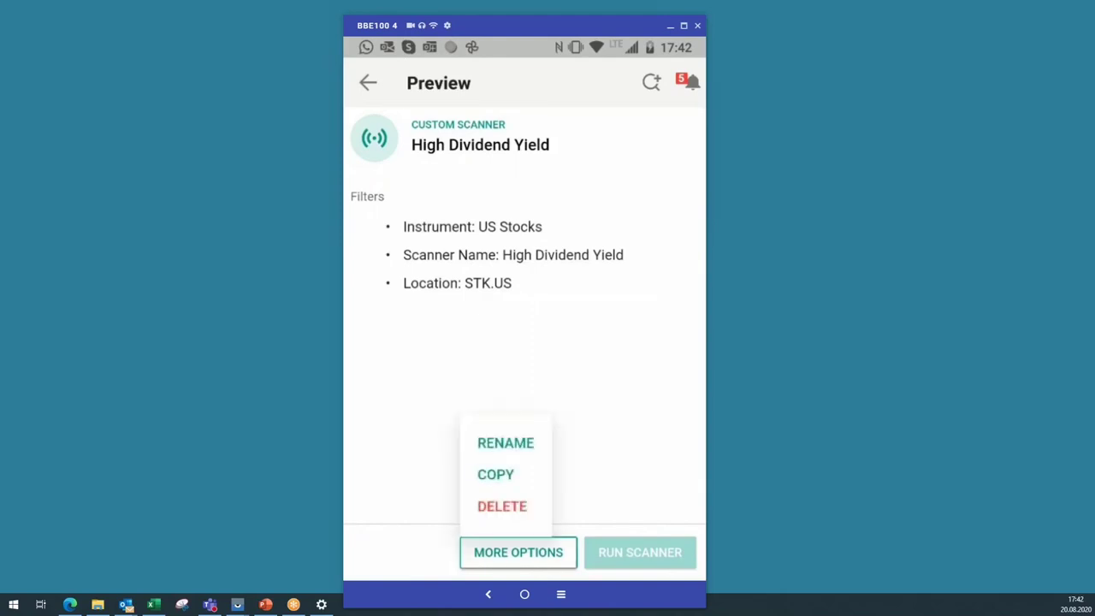
{"action": "left_click", "coordinate": [506, 442]}
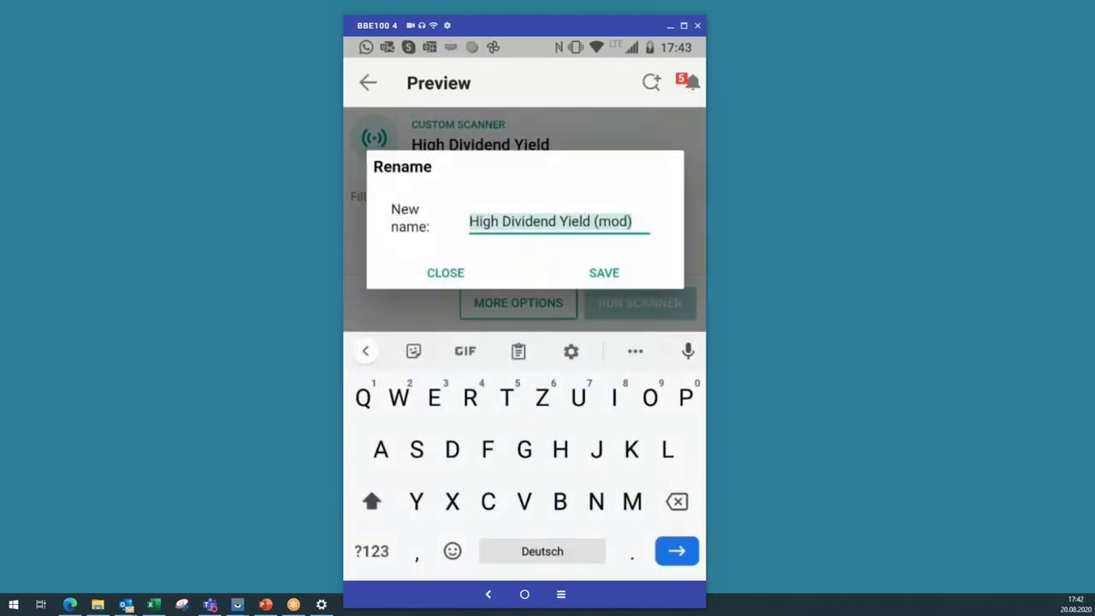
{"action": "left_click", "coordinate": [445, 272]}
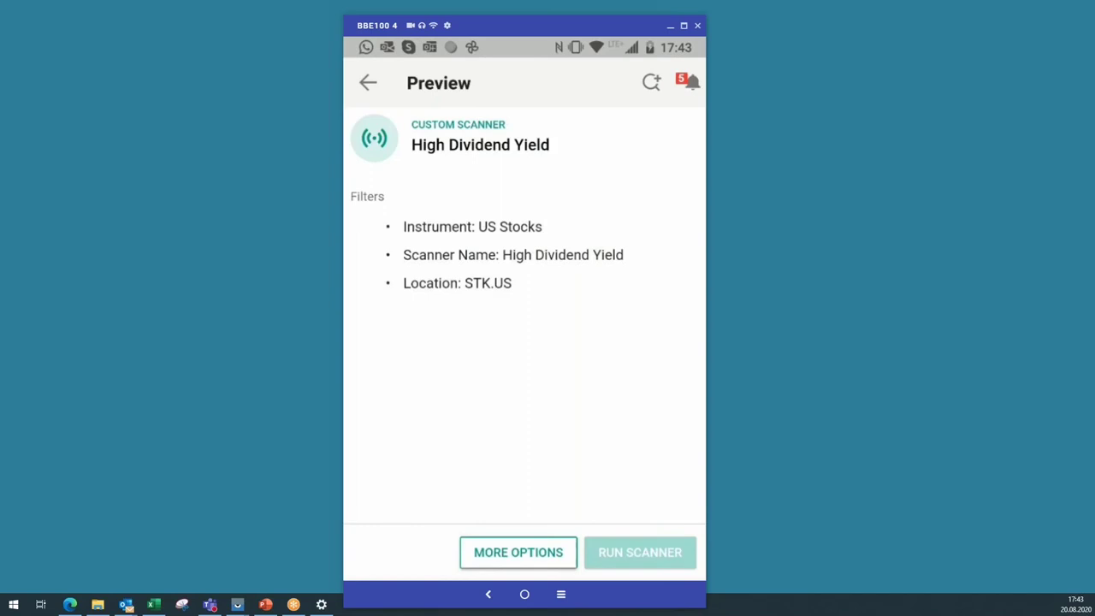
{"action": "left_click", "coordinate": [368, 82]}
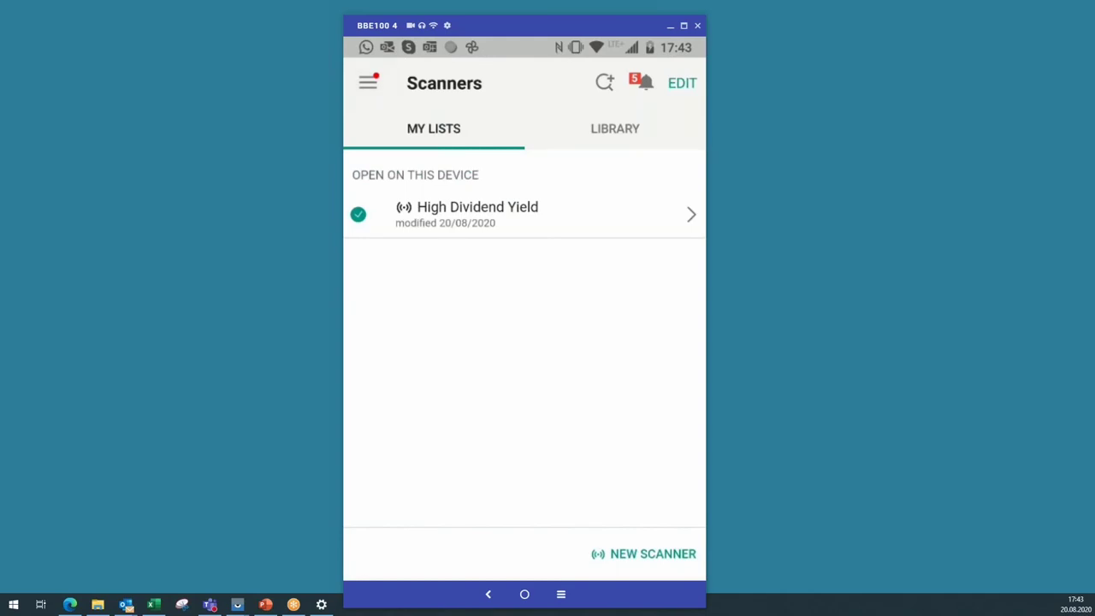
- Start a new scanner for US Stocks and look through the available scanner types
{"action": "left_click", "coordinate": [652, 553]}
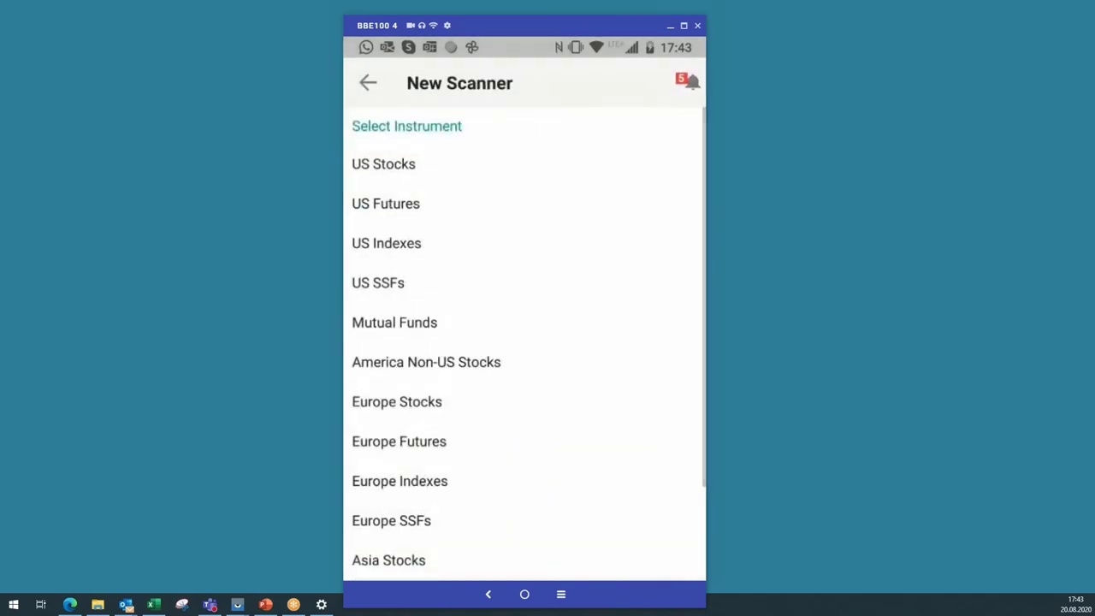
{"action": "left_click", "coordinate": [383, 163]}
{"action": "scroll", "coordinate": [524, 342], "scroll_direction": "down", "scroll_amount": 5}
{"action": "scroll", "coordinate": [525, 342], "scroll_direction": "down", "scroll_amount": 4}
{"action": "scroll", "coordinate": [524, 342], "scroll_direction": "up", "scroll_amount": 10}
{"action": "scroll", "coordinate": [525, 342], "scroll_direction": "down", "scroll_amount": 3}
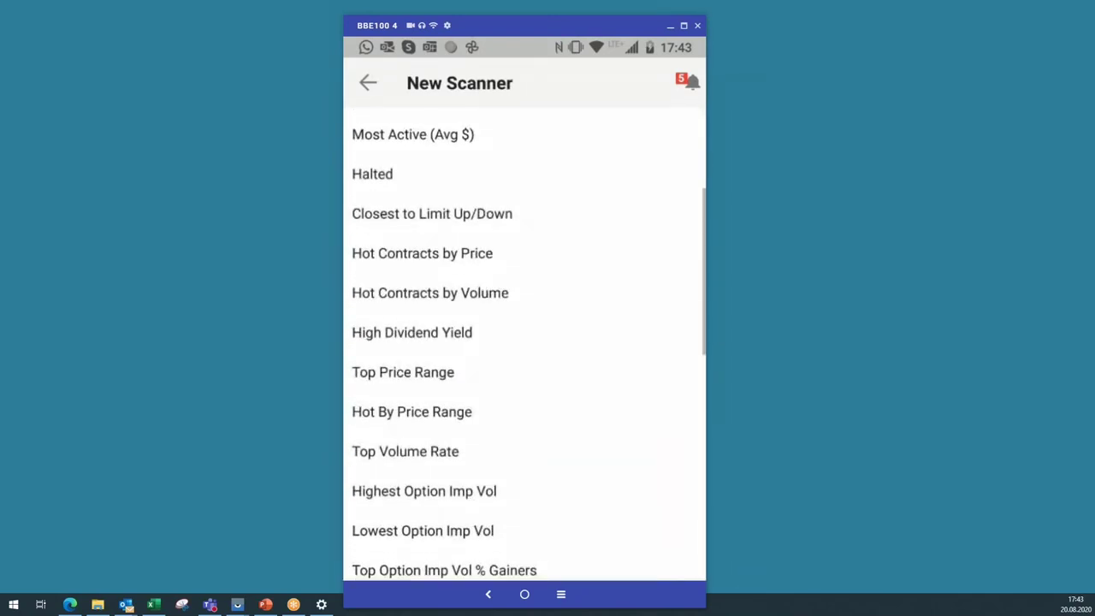
{"action": "left_click", "coordinate": [405, 429]}
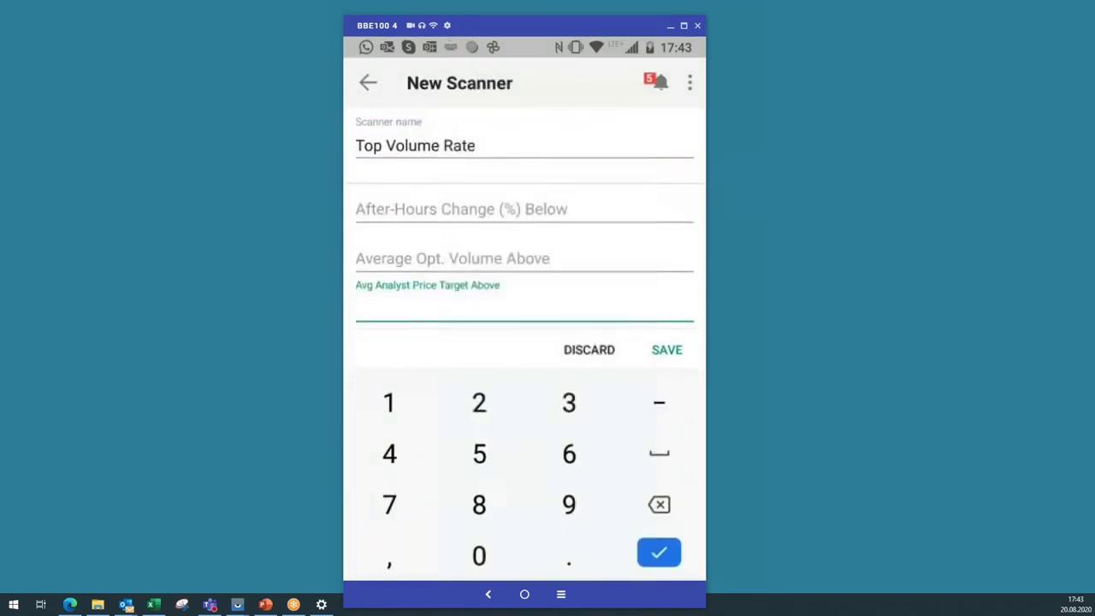
{"action": "scroll", "coordinate": [525, 256], "scroll_direction": "down", "scroll_amount": 2}
{"action": "scroll", "coordinate": [525, 257], "scroll_direction": "up", "scroll_amount": 3}
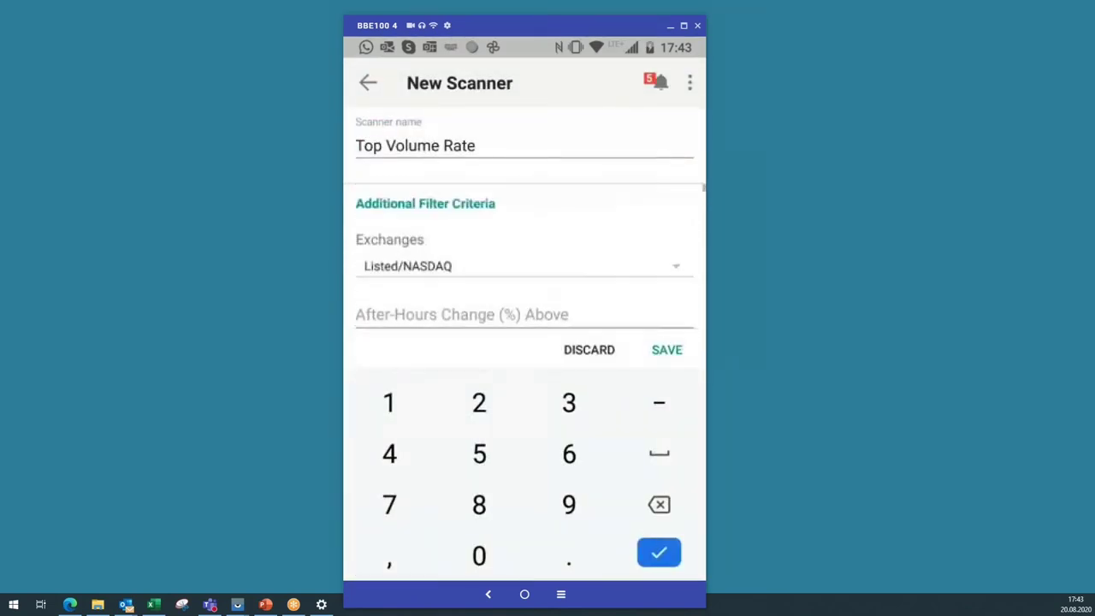
{"action": "key", "text": "Escape"}
{"action": "left_click", "coordinate": [578, 339]}
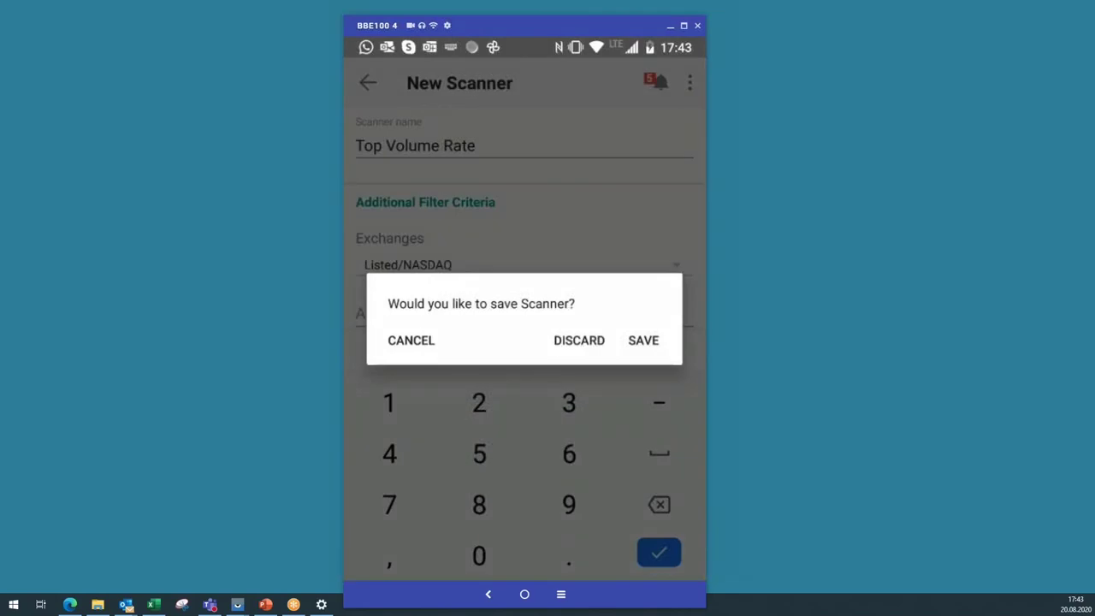
- Choose the Hot By Opt Volume scanner type, set After-Hours Change (%) Above to 50, and save the scanner
{"action": "scroll", "coordinate": [525, 342], "scroll_direction": "down", "scroll_amount": 6}
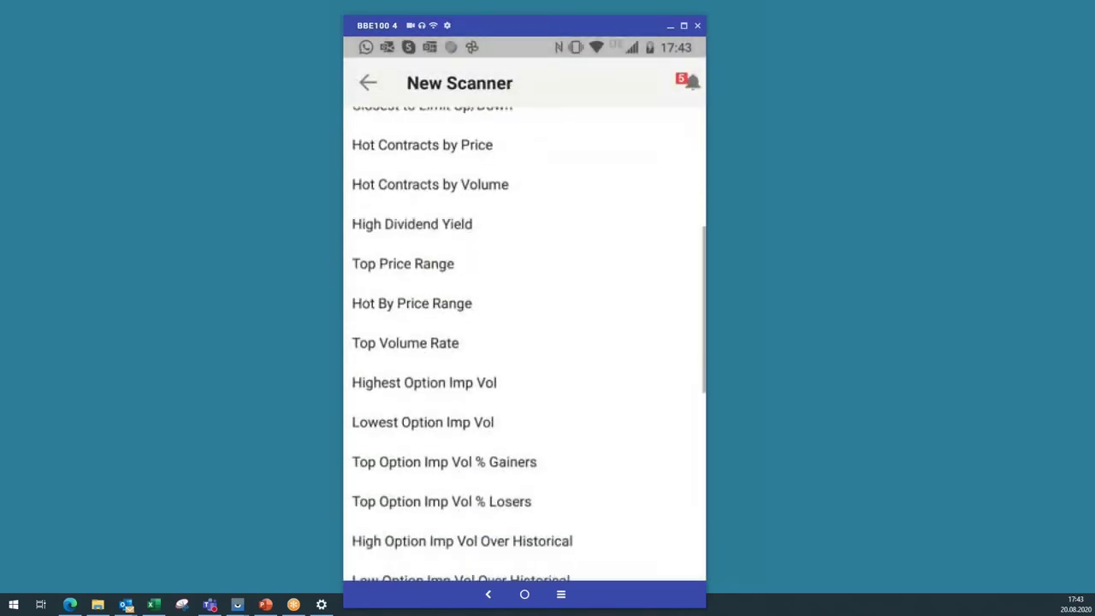
{"action": "scroll", "coordinate": [524, 342], "scroll_direction": "down", "scroll_amount": 3}
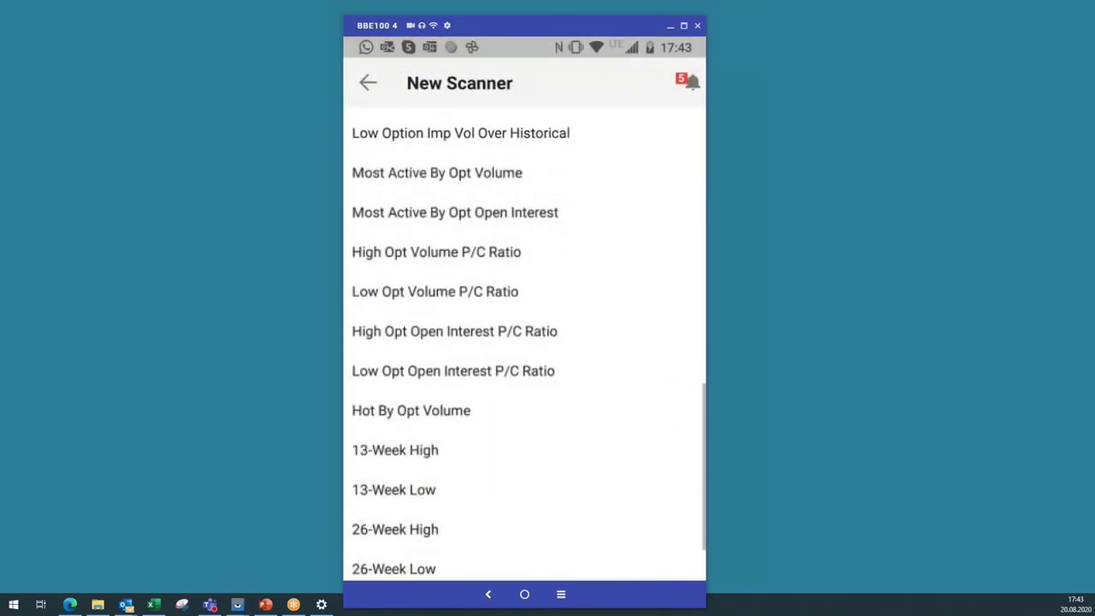
{"action": "left_click", "coordinate": [410, 323]}
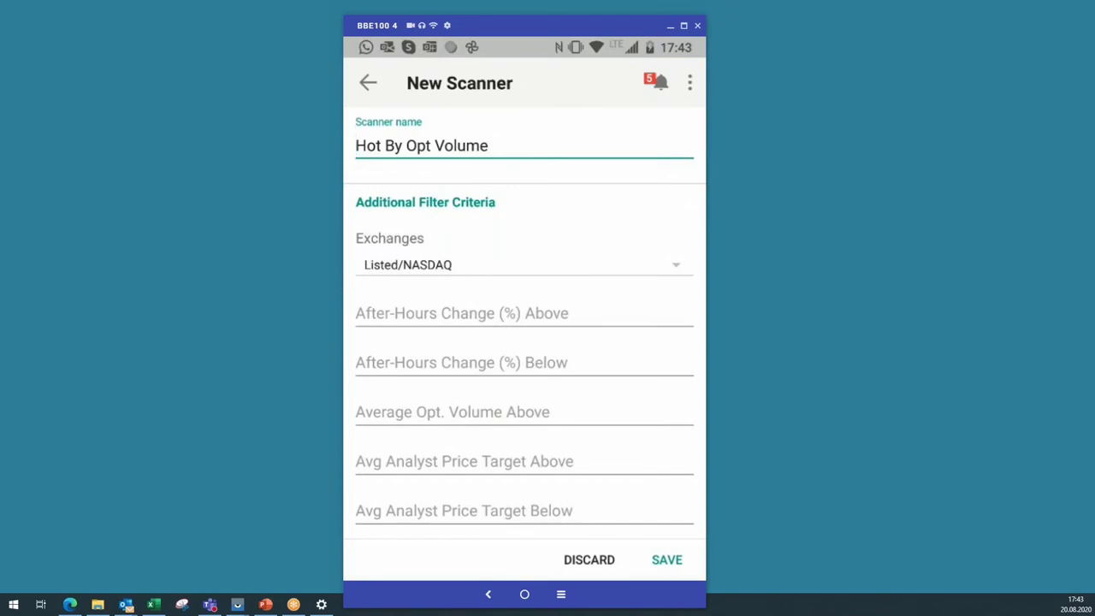
{"action": "left_click", "coordinate": [523, 313]}
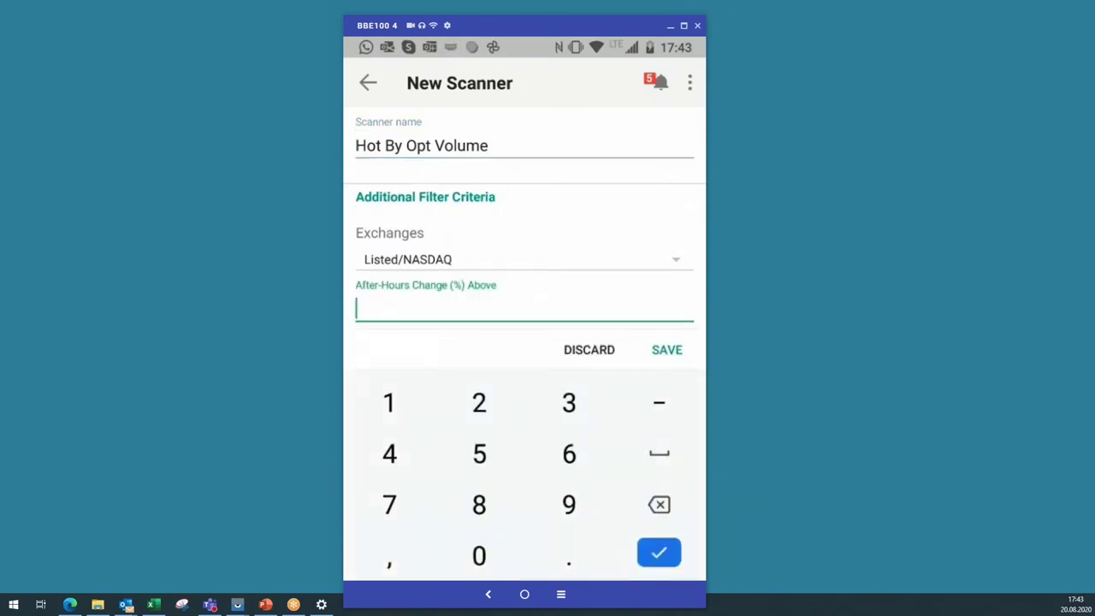
{"action": "type", "text": "50"}
{"action": "left_click", "coordinate": [666, 349]}
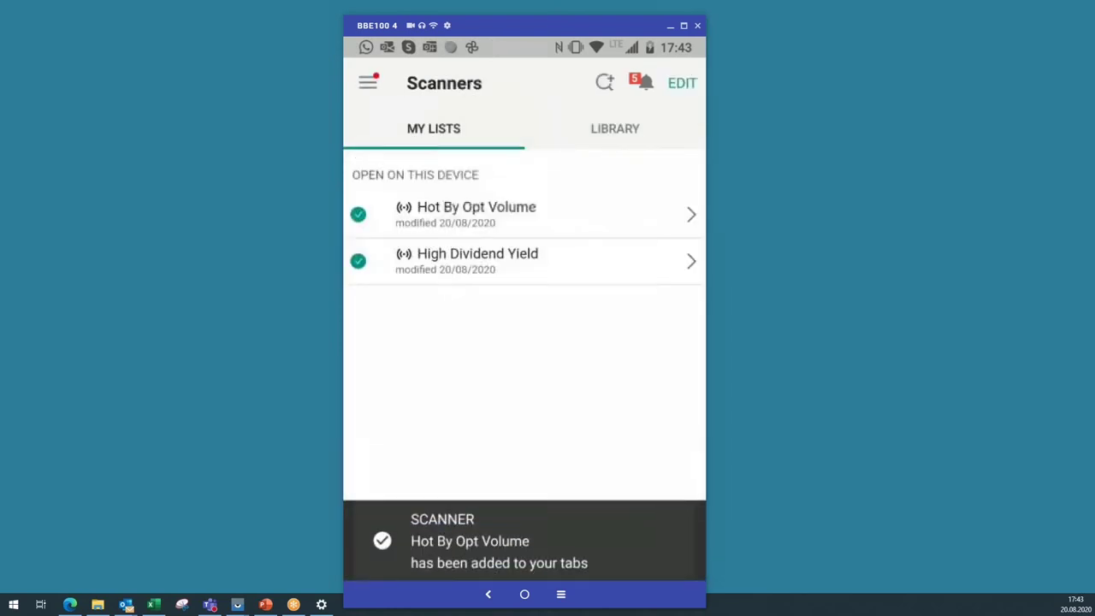
- Check the filters and additional options of the Hot By Opt Volume scanner and return to the scanner list
{"action": "left_click", "coordinate": [523, 214]}
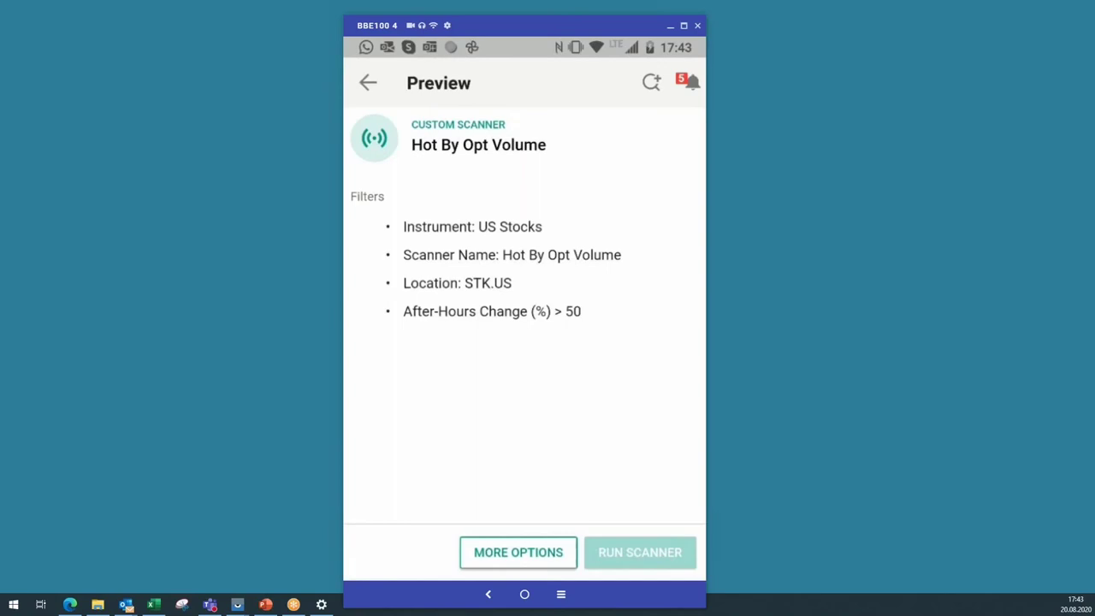
{"action": "left_click", "coordinate": [517, 551]}
{"action": "key", "text": "Escape"}
{"action": "key", "text": "Escape"}
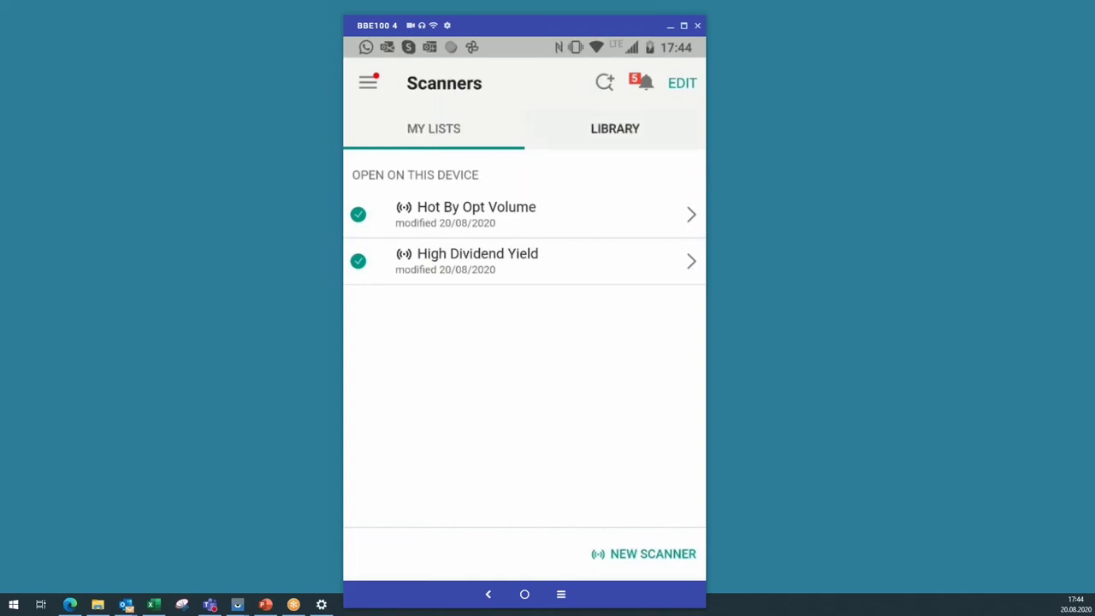
- Look through the library of predefined scanners, from US Movers down to US IPO Stocks
{"action": "left_click", "coordinate": [614, 129]}
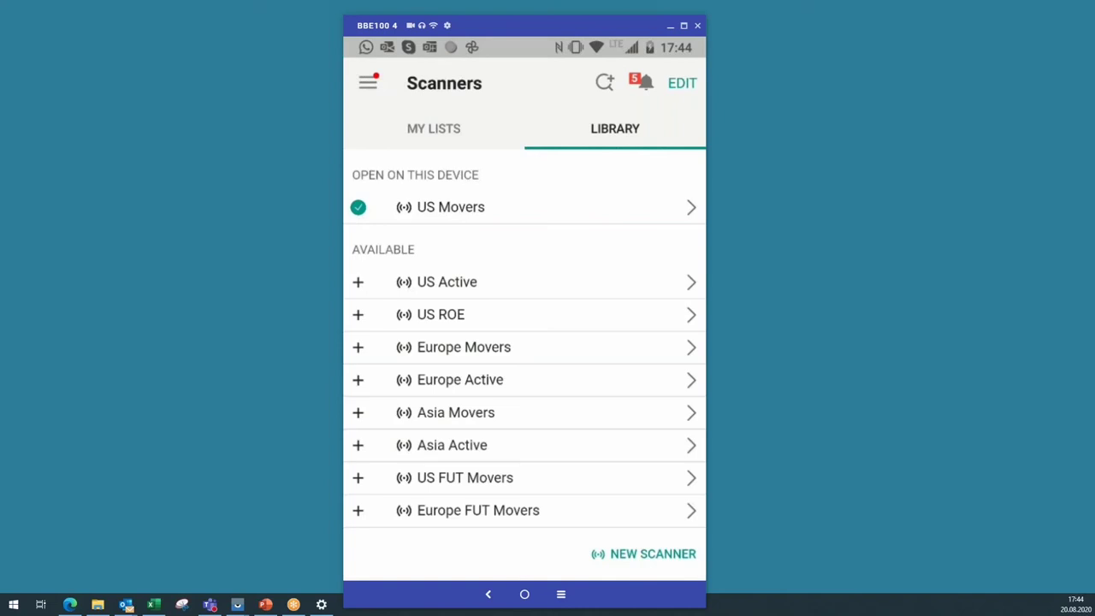
{"action": "scroll", "coordinate": [523, 342], "scroll_direction": "down", "scroll_amount": 10}
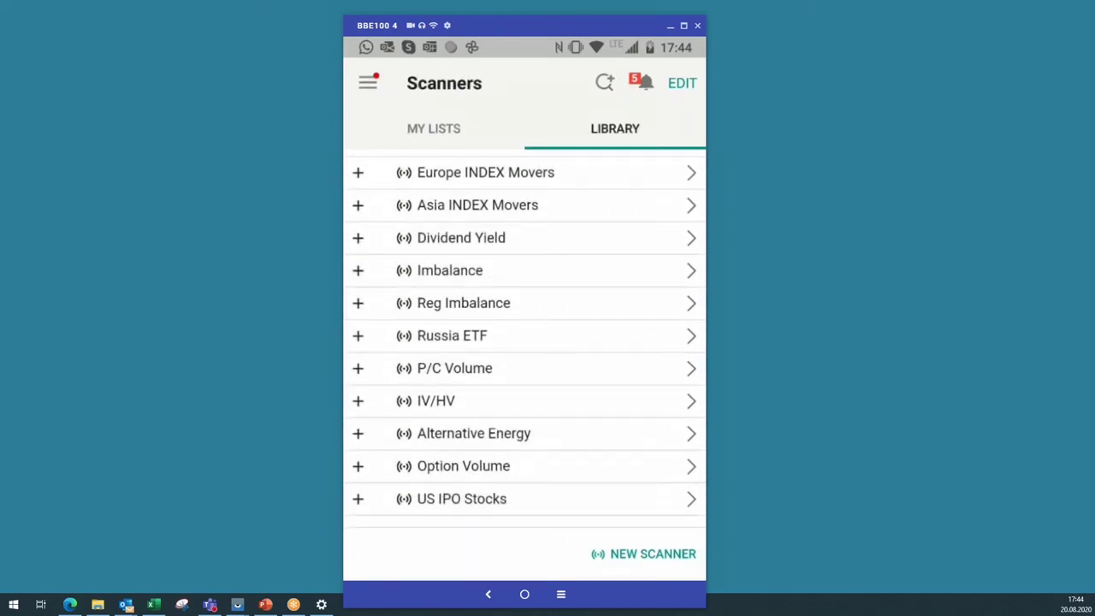
{"action": "scroll", "coordinate": [524, 336], "scroll_direction": "up", "scroll_amount": 5}
{"action": "scroll", "coordinate": [524, 336], "scroll_direction": "up", "scroll_amount": 2}
{"action": "scroll", "coordinate": [524, 342], "scroll_direction": "up", "scroll_amount": 5}
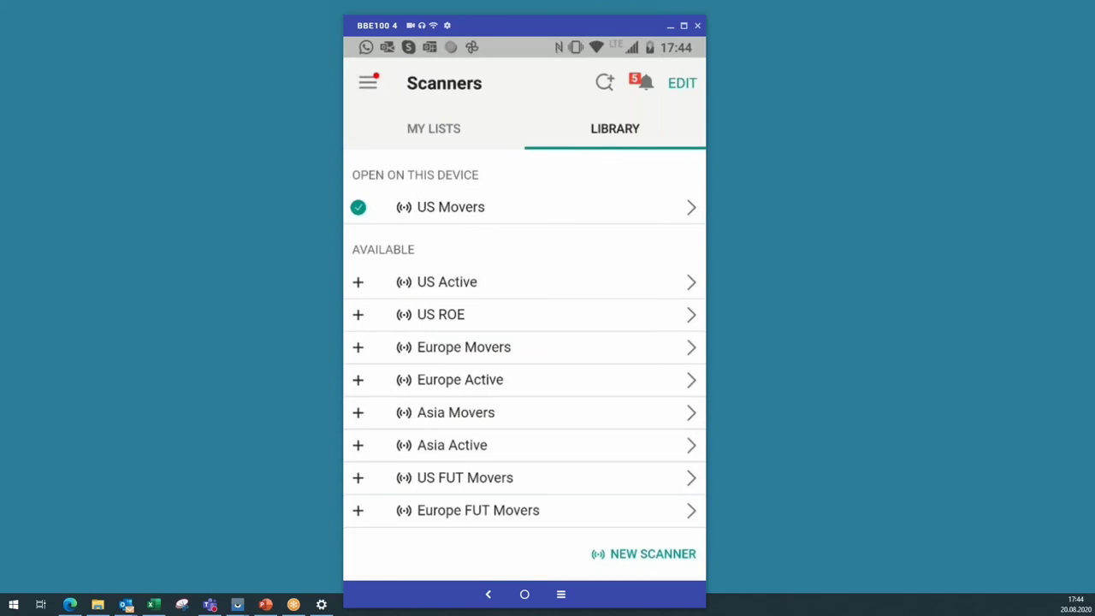
- Switch from the scanner library to the Monitor page and look over its watchlist and scanner tabs
{"action": "left_click", "coordinate": [366, 82]}
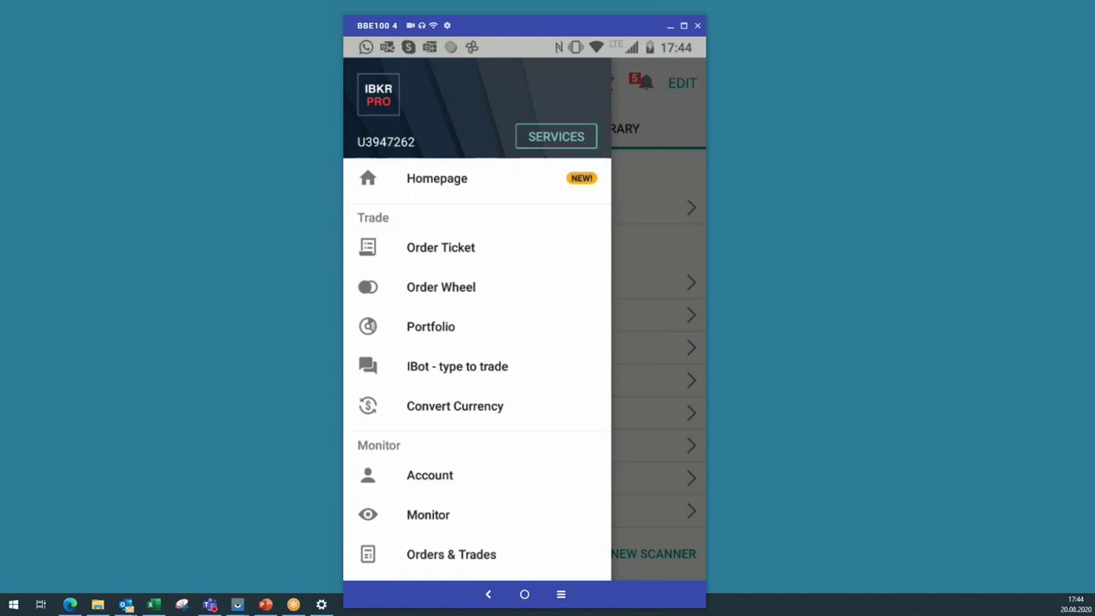
{"action": "scroll", "coordinate": [477, 342], "scroll_direction": "down", "scroll_amount": 1}
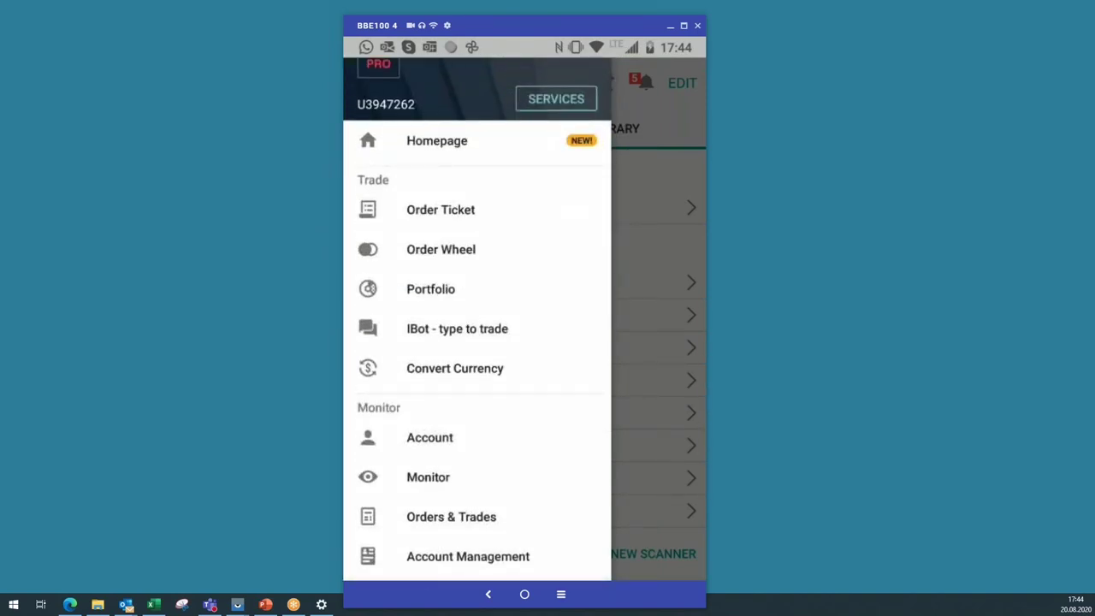
{"action": "scroll", "coordinate": [478, 342], "scroll_direction": "down", "scroll_amount": 3}
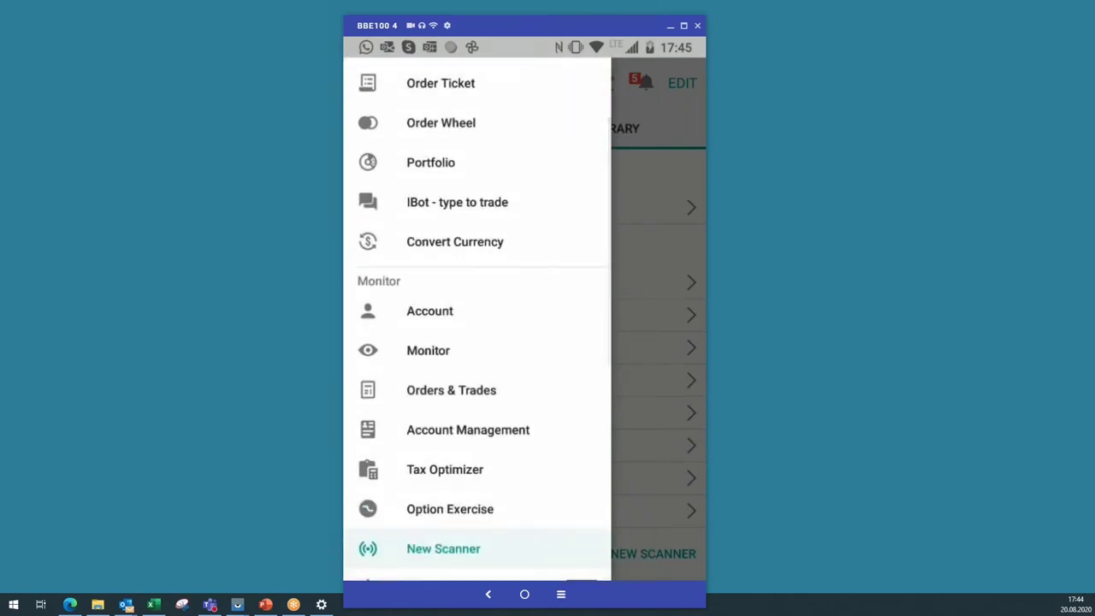
{"action": "left_click", "coordinate": [427, 350]}
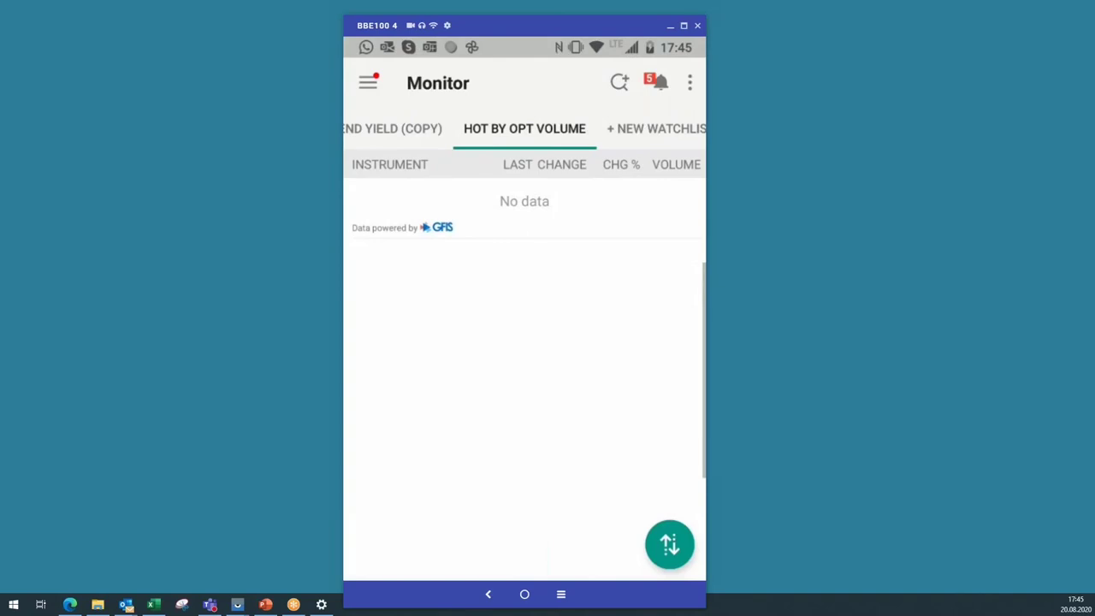
{"action": "scroll", "coordinate": [525, 128], "scroll_direction": "left", "scroll_amount": 3}
- Remove the US Movers, Dividend Yield (Copy) and Hot By Opt Volume tabs from the Monitor page and save the changes
{"action": "left_click", "coordinate": [689, 82]}
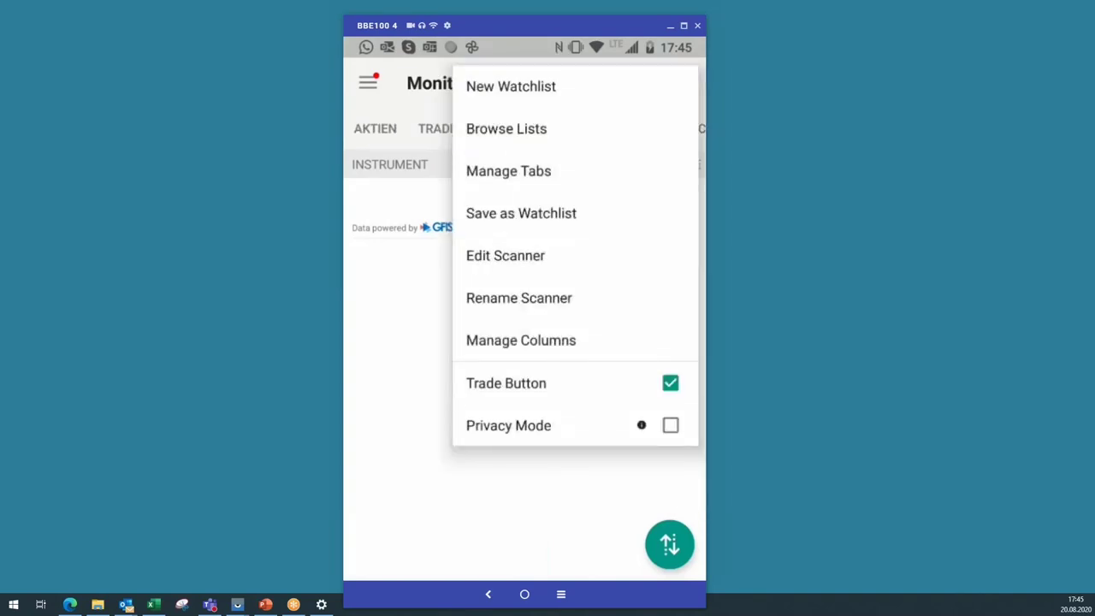
{"action": "left_click", "coordinate": [508, 171]}
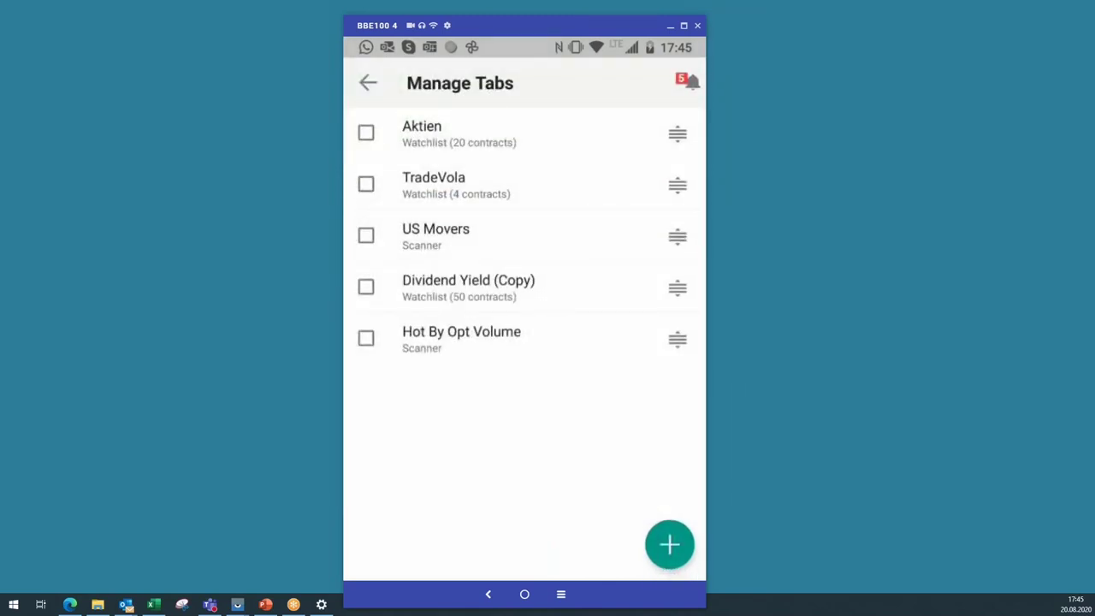
{"action": "left_click", "coordinate": [366, 236]}
{"action": "left_click", "coordinate": [366, 286]}
{"action": "left_click", "coordinate": [366, 338]}
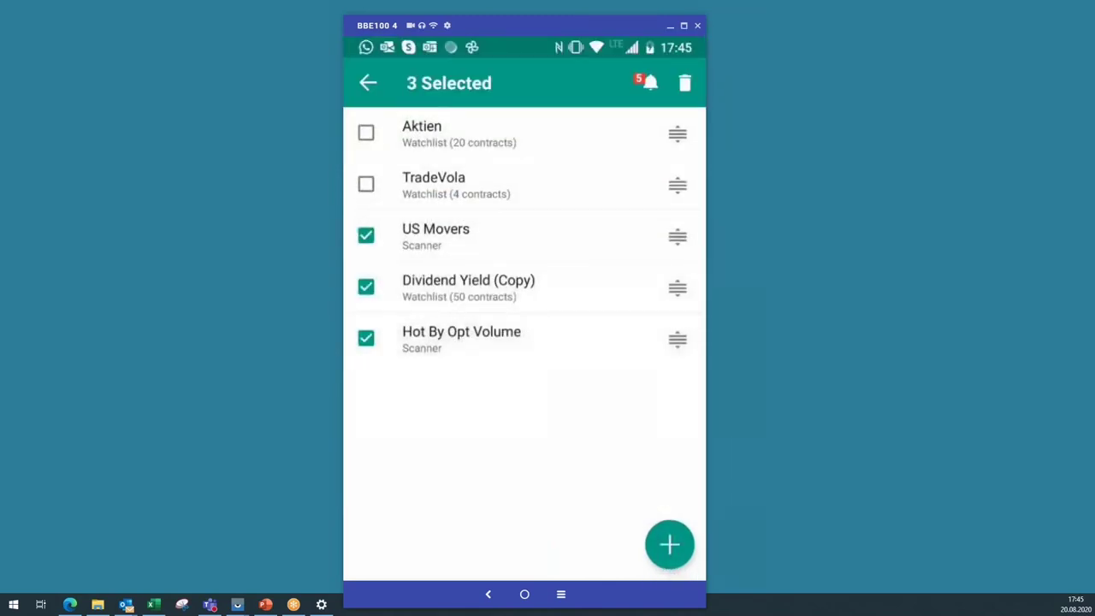
{"action": "left_click", "coordinate": [684, 82]}
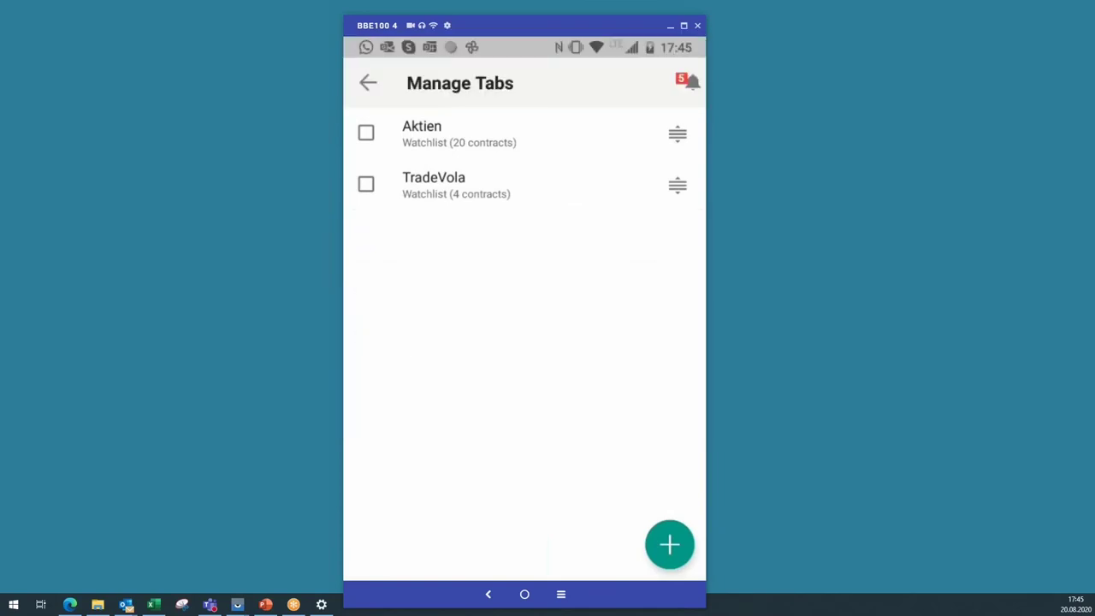
{"action": "left_click", "coordinate": [368, 82]}
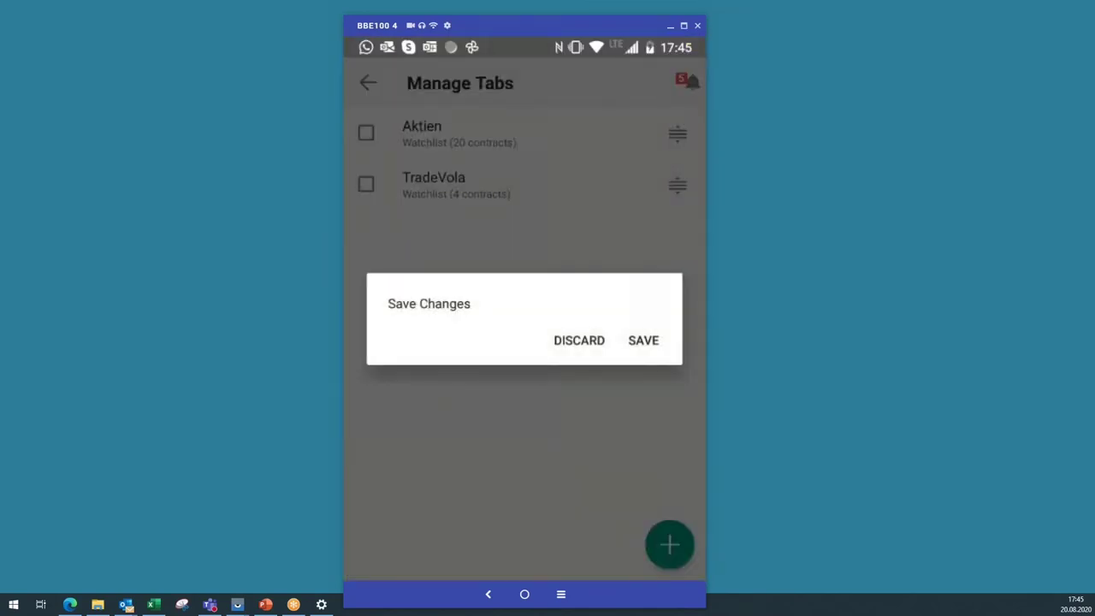
{"action": "left_click", "coordinate": [642, 339]}
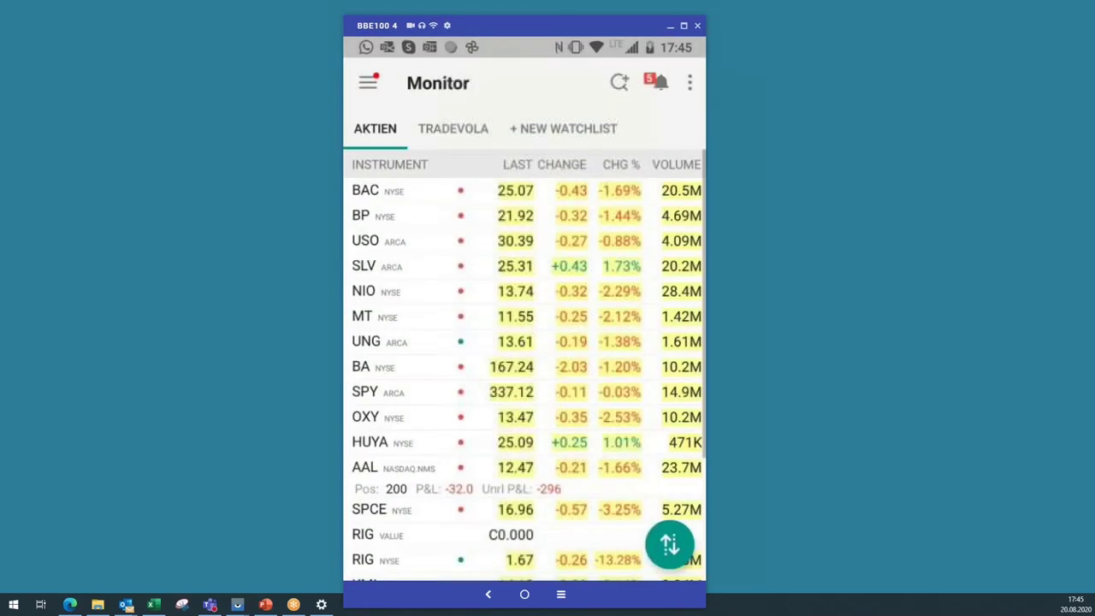
- View the Aktien and TradeVola watchlists in turn, ending on TradeVola
{"action": "left_click", "coordinate": [453, 129]}
{"action": "left_click", "coordinate": [375, 128]}
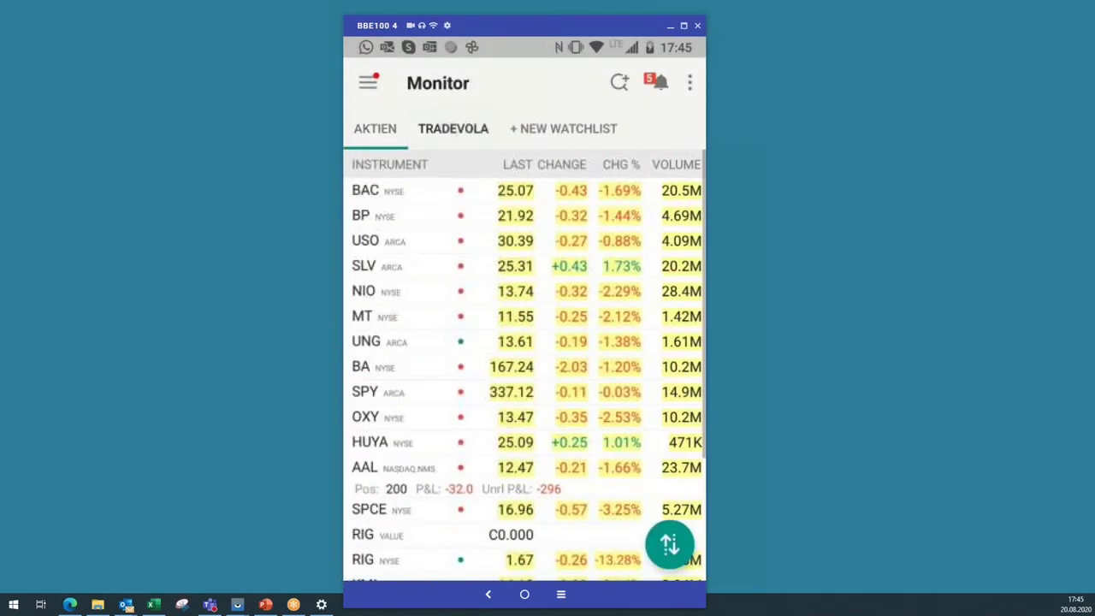
{"action": "left_click", "coordinate": [453, 128]}
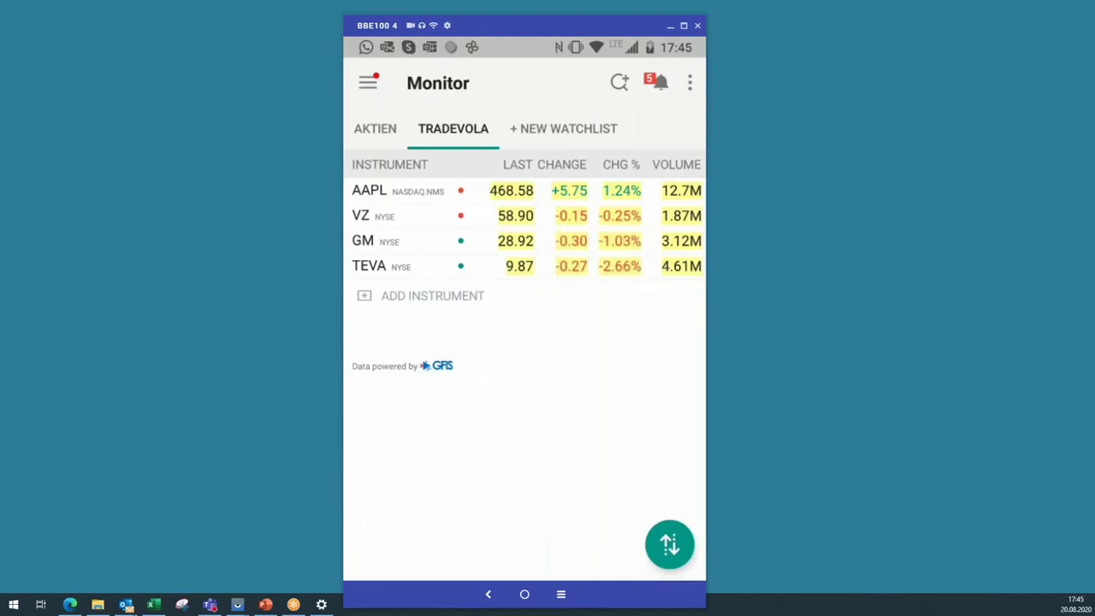
- Go from the TradeVola watchlist to the Account Management page
{"action": "left_click", "coordinate": [368, 82]}
{"action": "scroll", "coordinate": [477, 317], "scroll_direction": "down", "scroll_amount": 5}
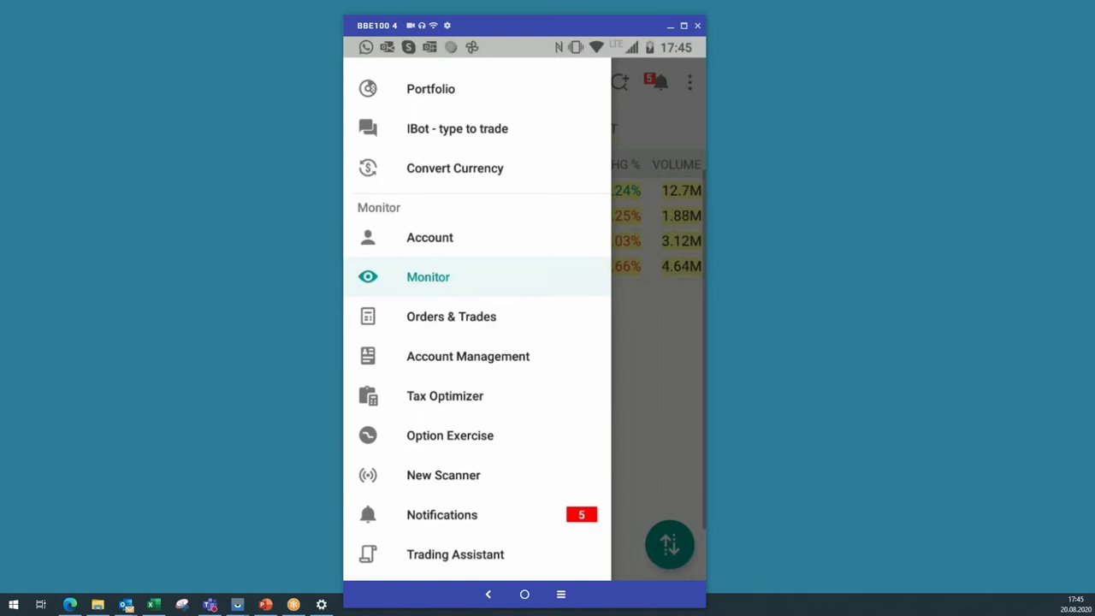
{"action": "left_click", "coordinate": [466, 355]}
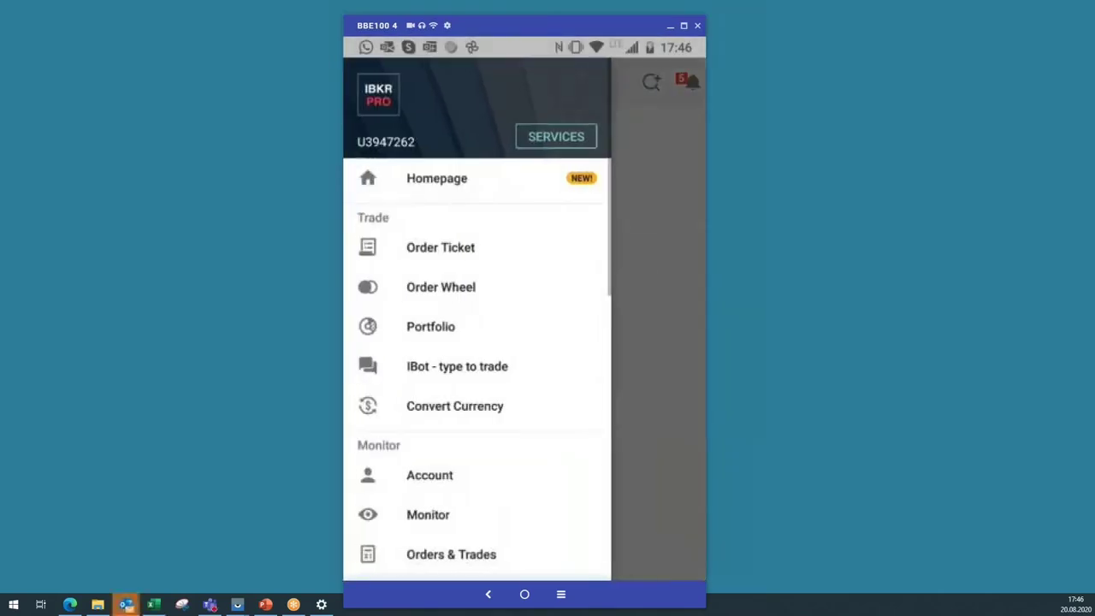
- Look through the remaining app sections down to the app settings and try the Manage Account option
{"action": "scroll", "coordinate": [477, 319], "scroll_direction": "down", "scroll_amount": 1}
{"action": "scroll", "coordinate": [477, 319], "scroll_direction": "down", "scroll_amount": 6}
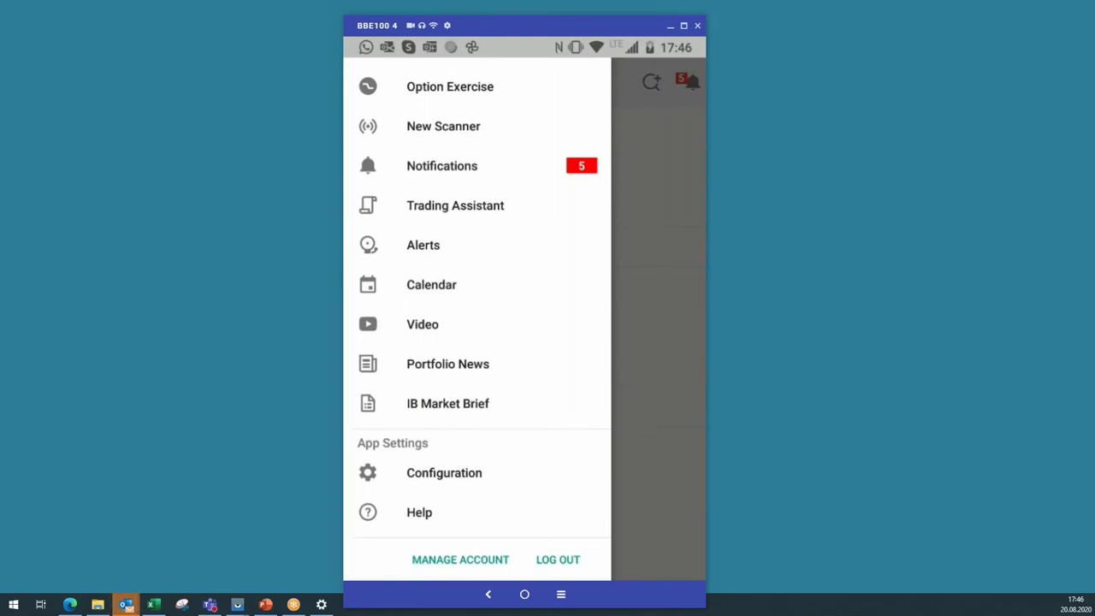
{"action": "left_click", "coordinate": [460, 560]}
{"action": "left_click", "coordinate": [368, 82]}
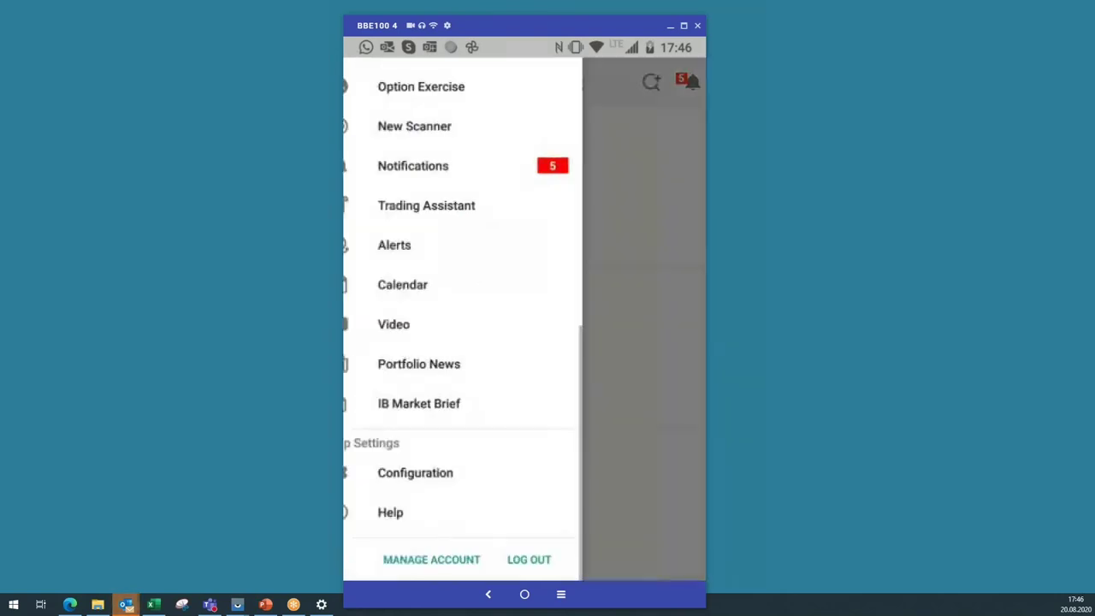
- Return to the Portfolio page with the account's positions and cash balances
{"action": "scroll", "coordinate": [476, 318], "scroll_direction": "up", "scroll_amount": 2}
{"action": "scroll", "coordinate": [477, 318], "scroll_direction": "up", "scroll_amount": 4}
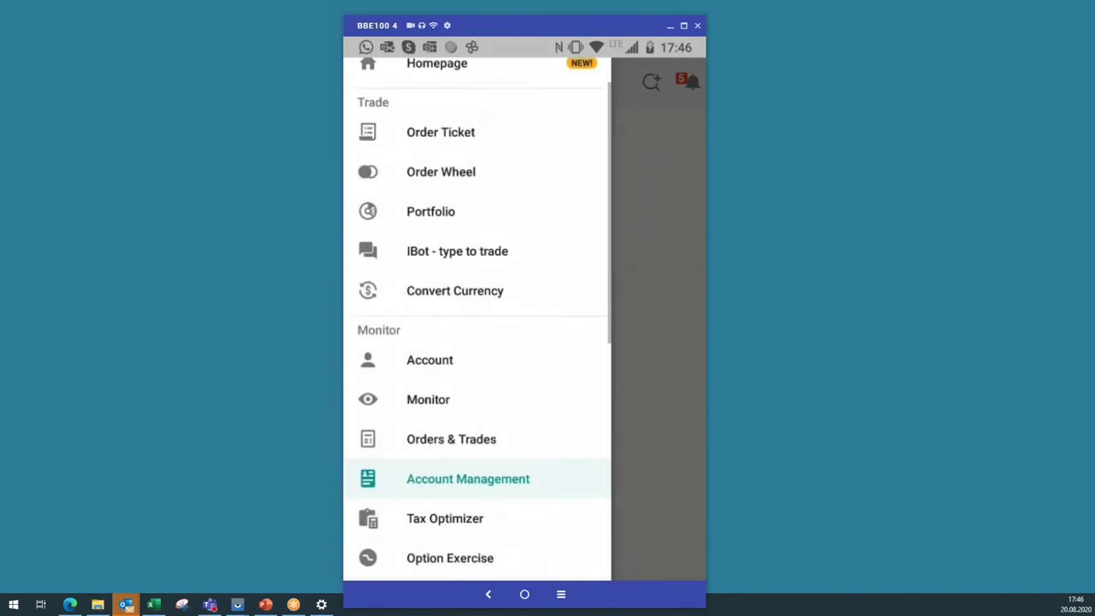
{"action": "left_click", "coordinate": [431, 211]}
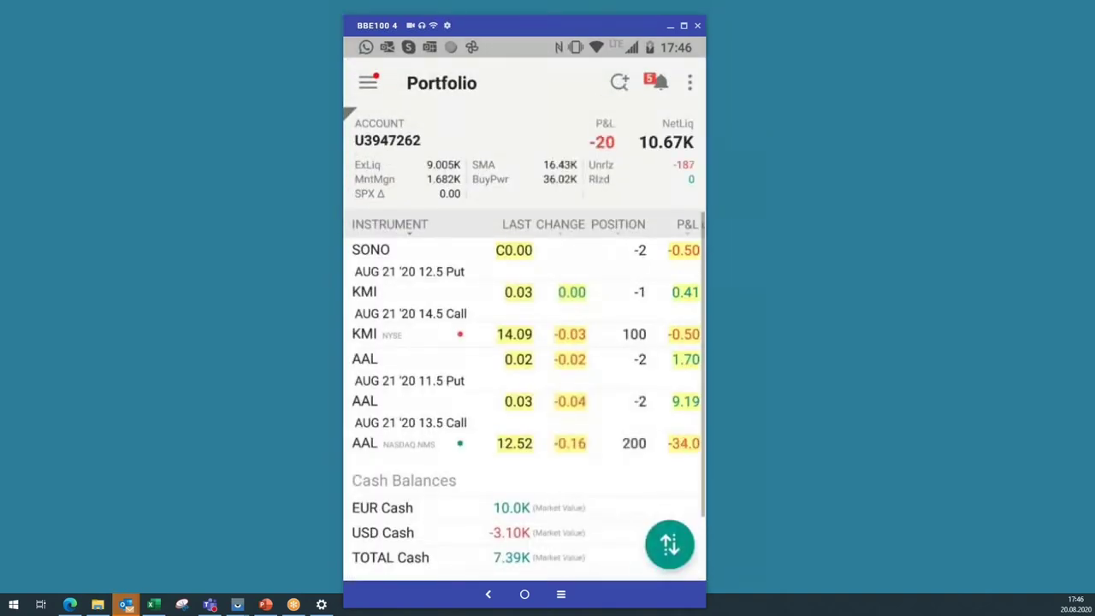